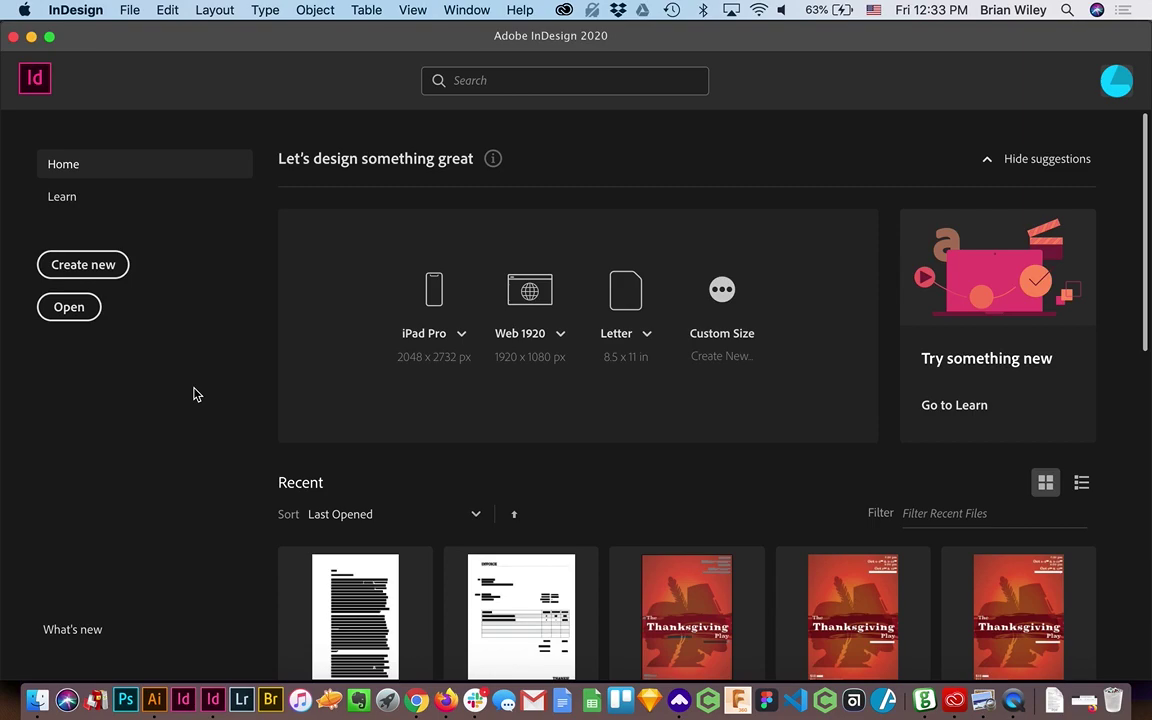
Start a new Letter - Half print document with a 0p0 column gutter
left_click(80, 265)
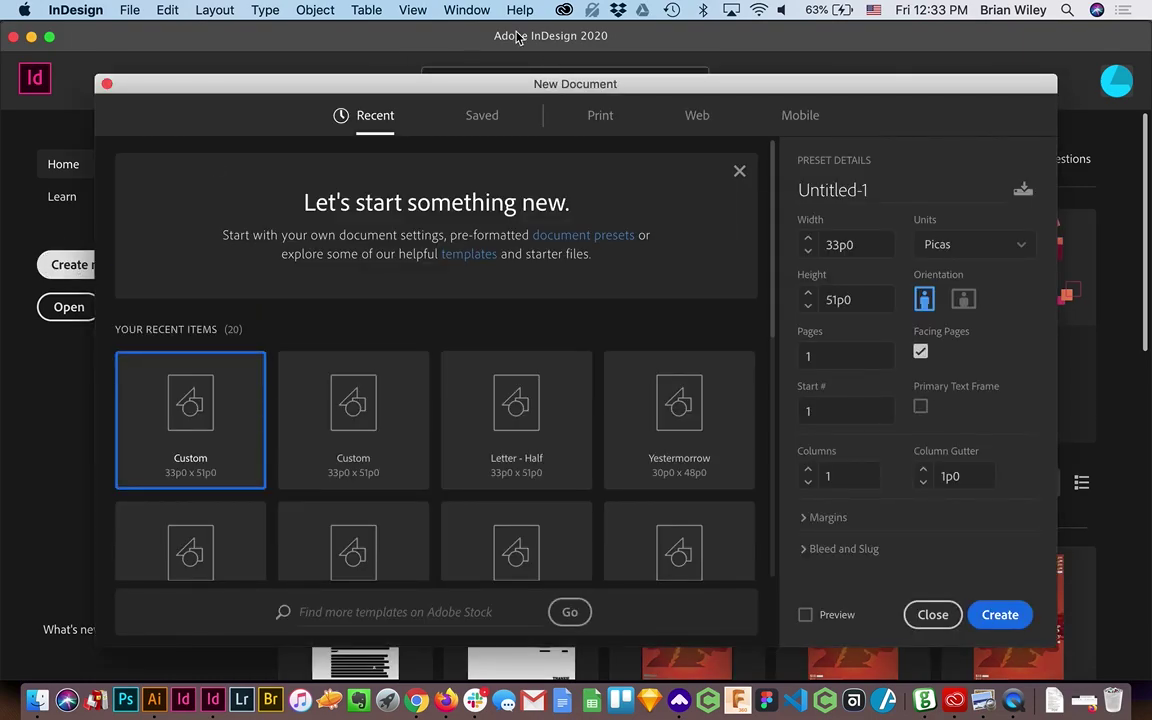
left_click(601, 116)
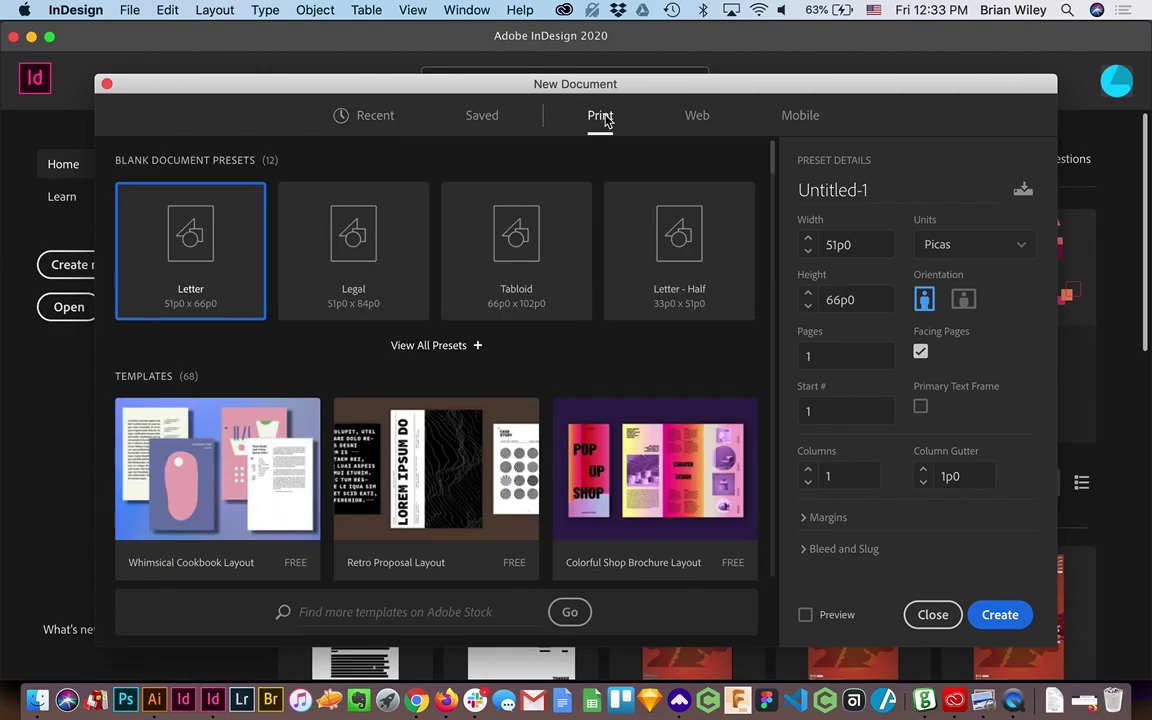
left_click(676, 262)
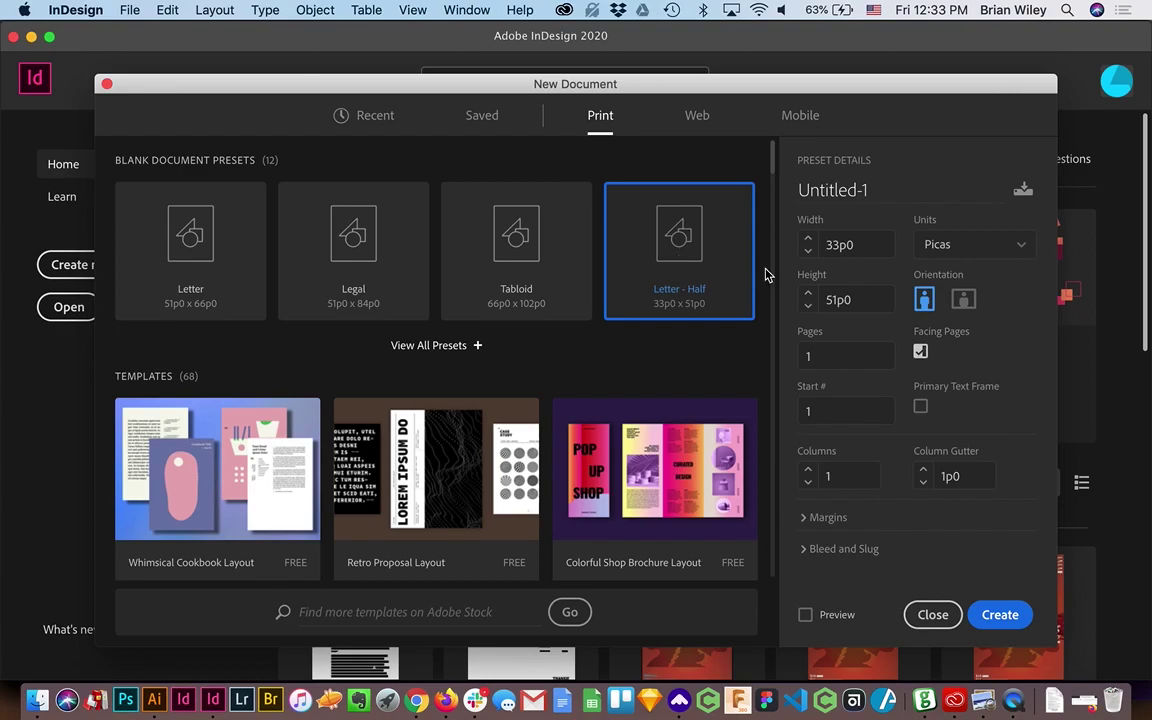
double_click(970, 475)
type("0p0")
left_click(890, 458)
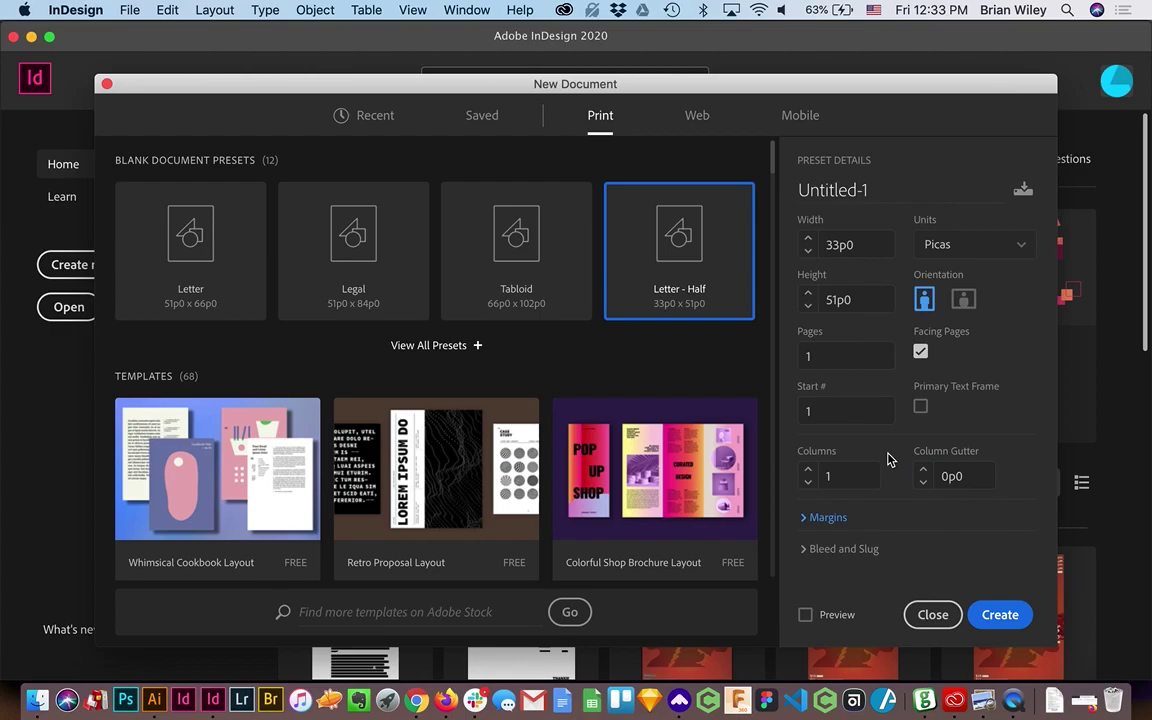
Set all linked margins to 0
left_click(806, 517)
double_click(836, 486)
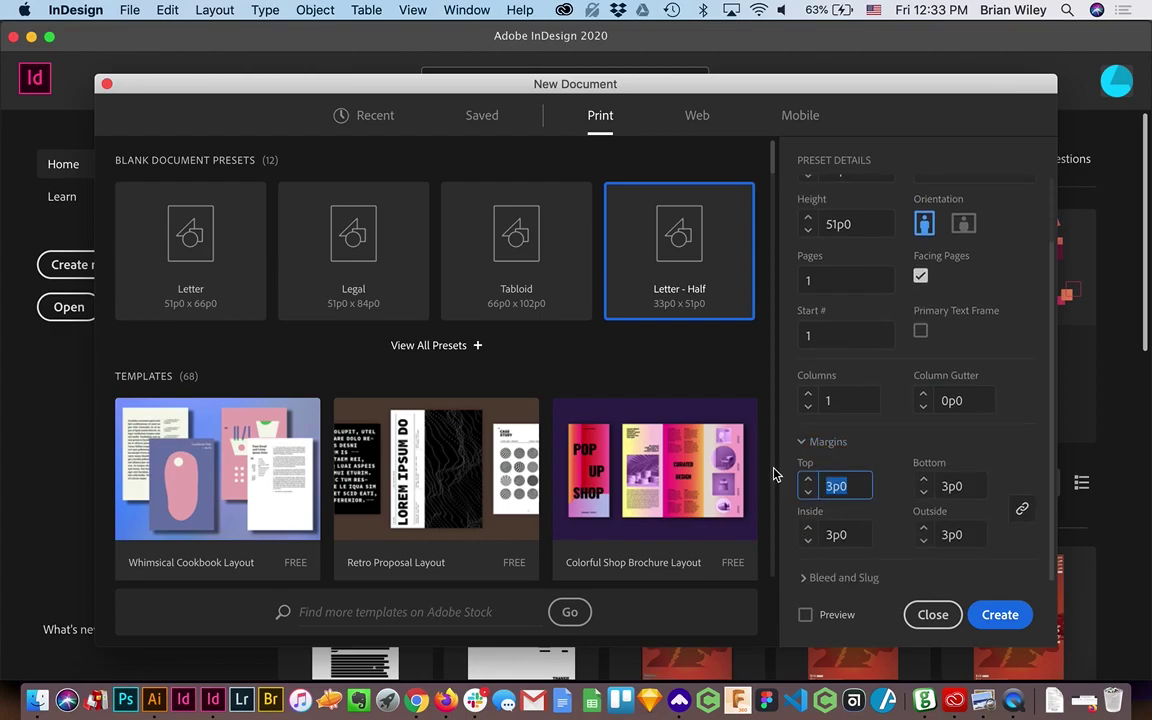
type("0")
key("Tab")
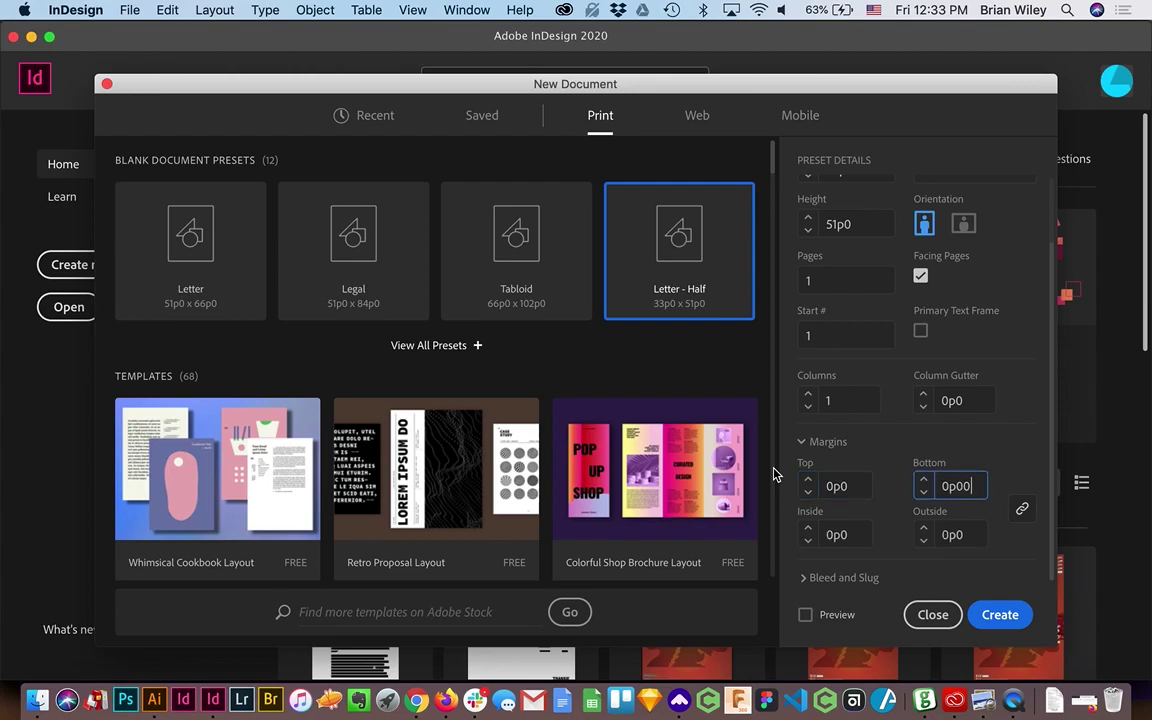
key("Tab")
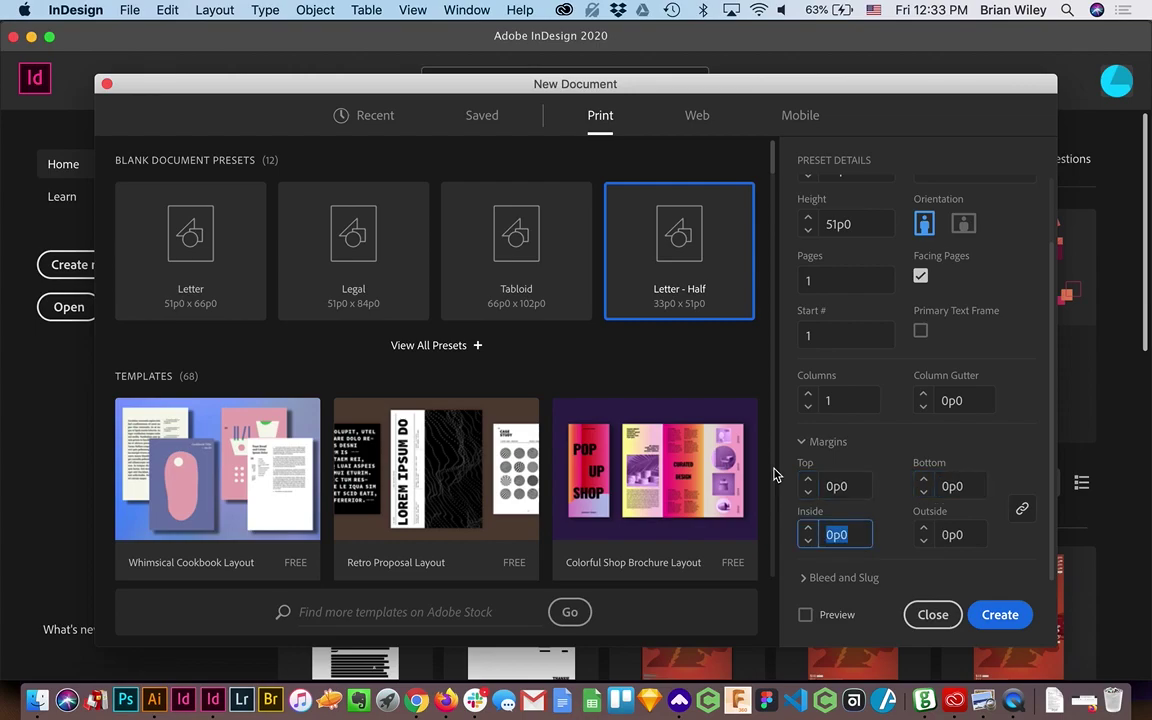
Give every side a .125" (0p9) bleed and create the document
left_click(806, 578)
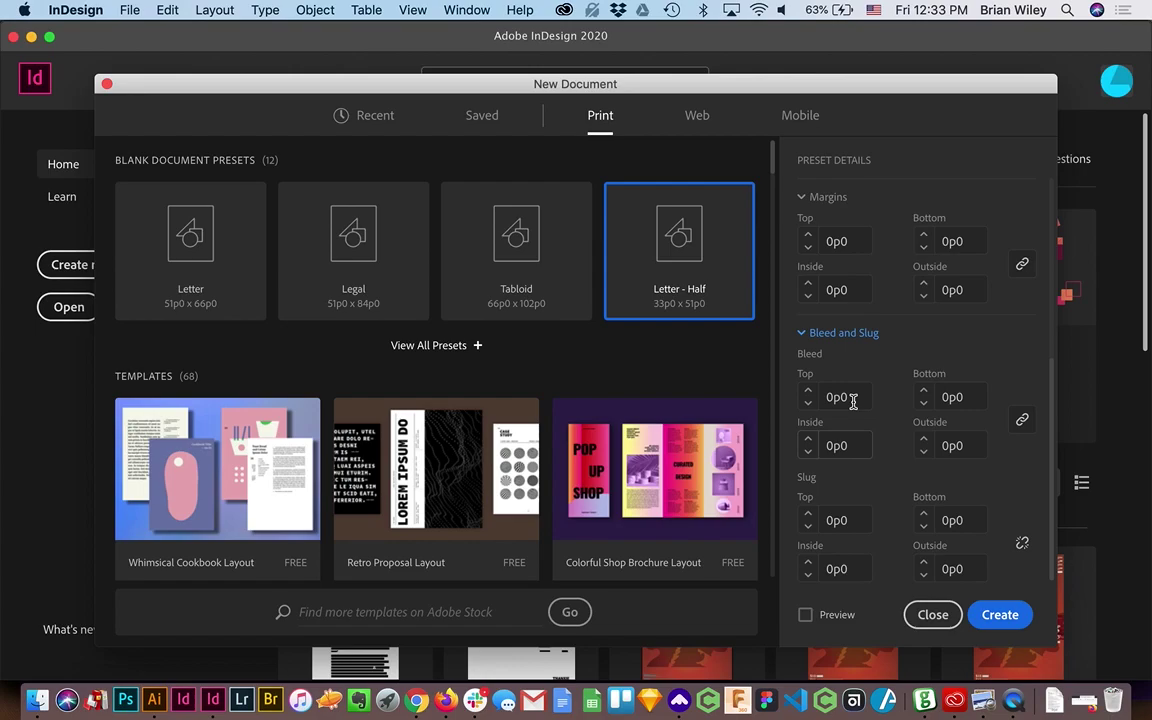
left_click(838, 398)
type("p1.5")
key("Tab")
left_click(830, 397)
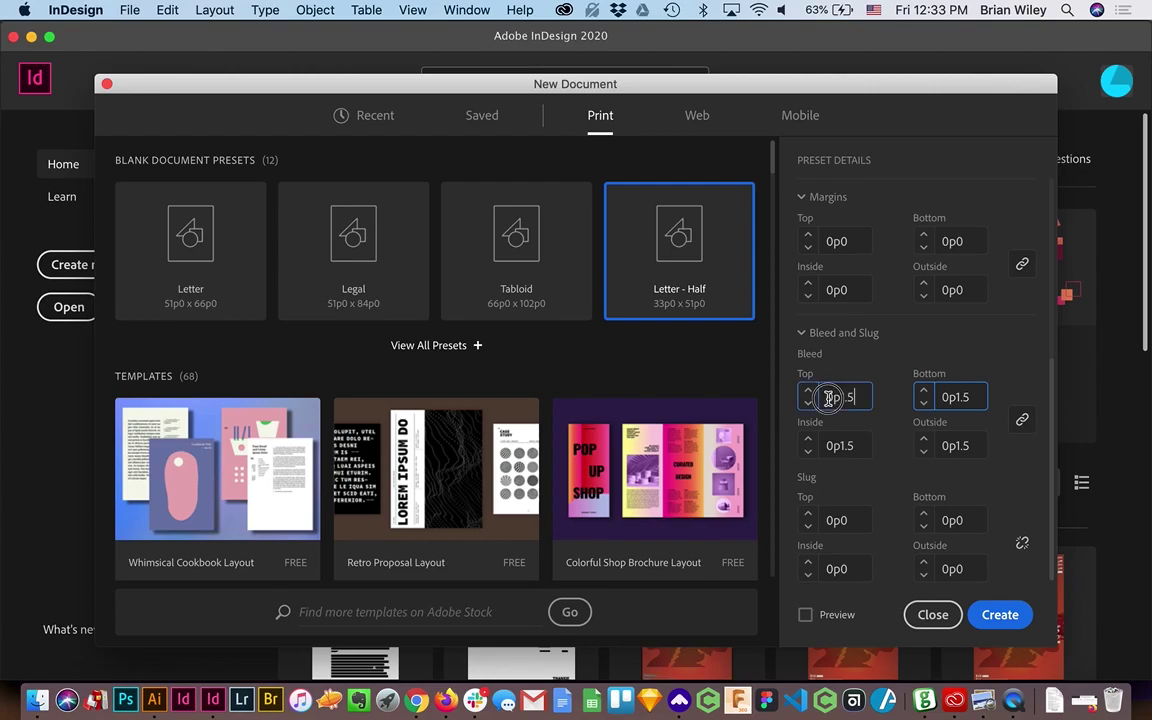
type(".125\"")
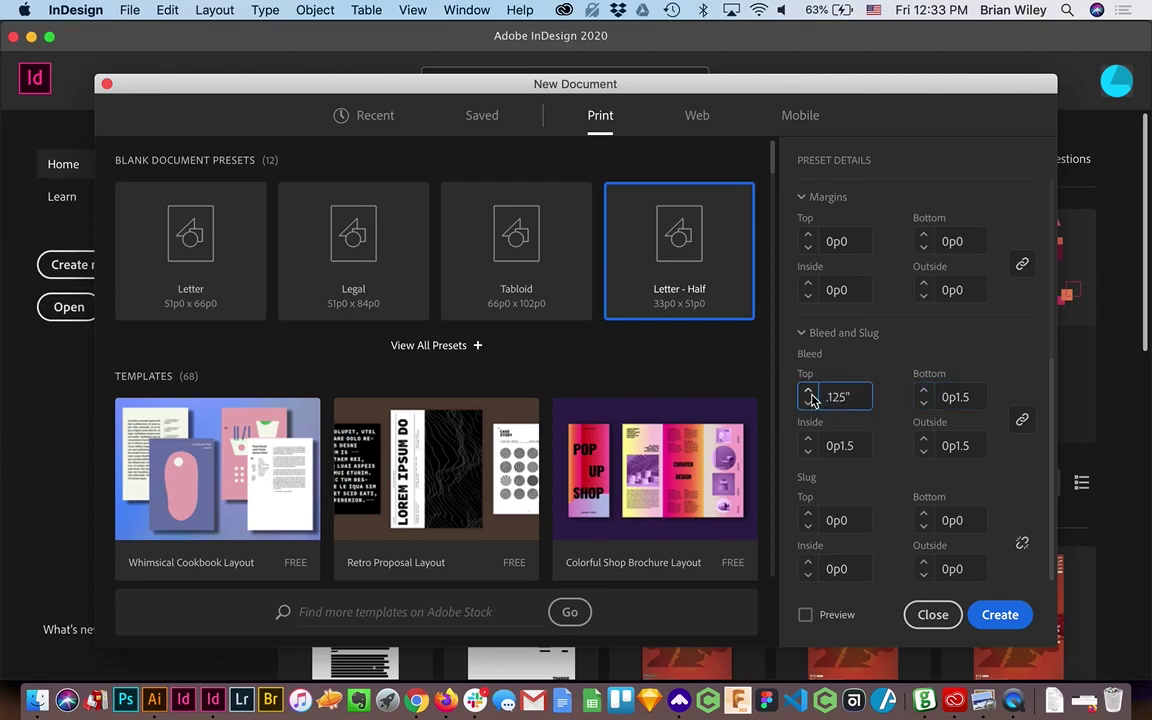
key("Tab")
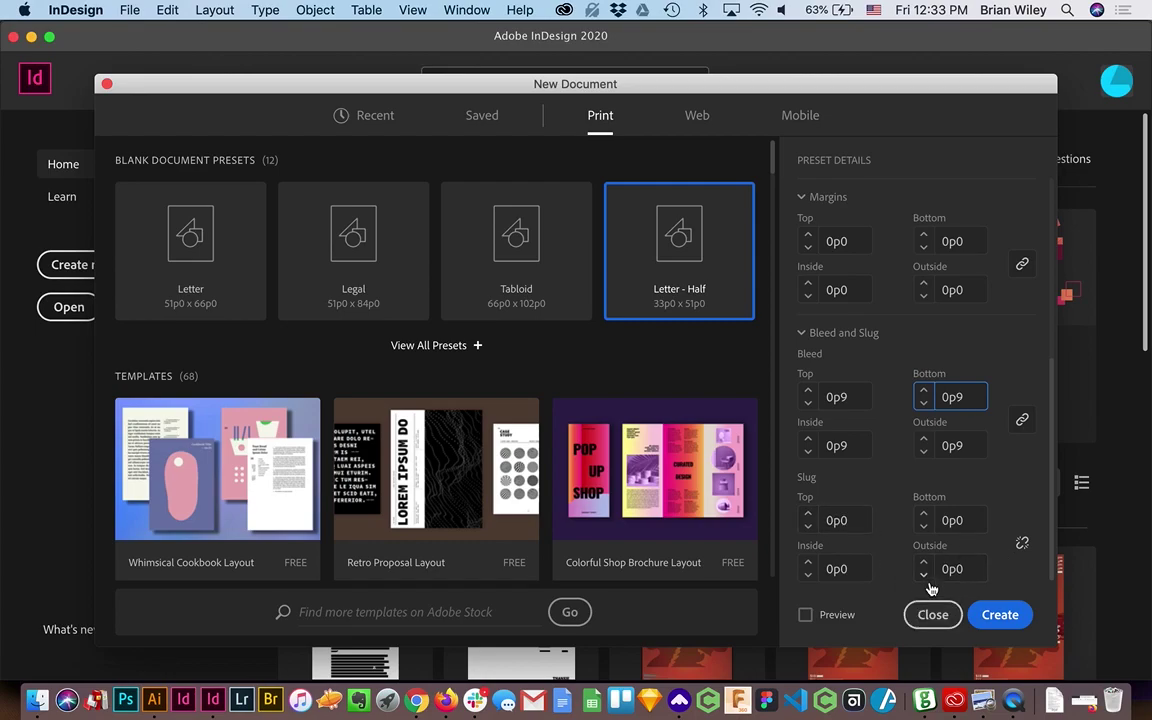
left_click(1003, 616)
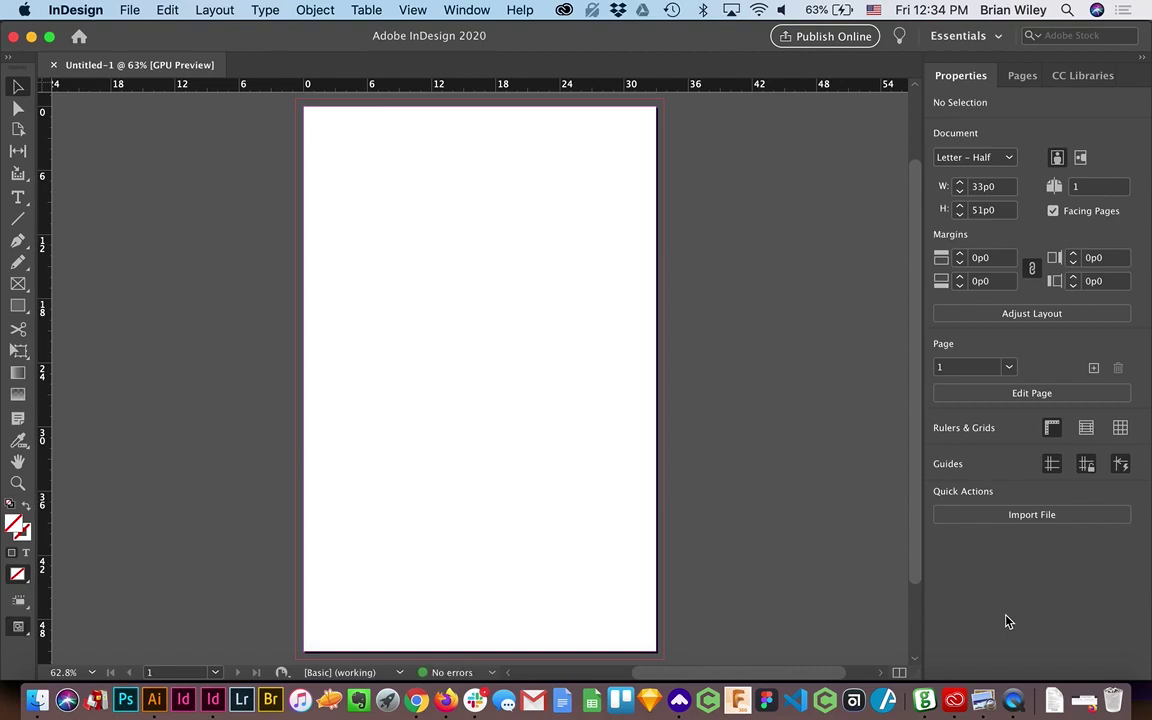
Switch to the custom workspace, open the A-Master spread and select both its pages
left_click(993, 36)
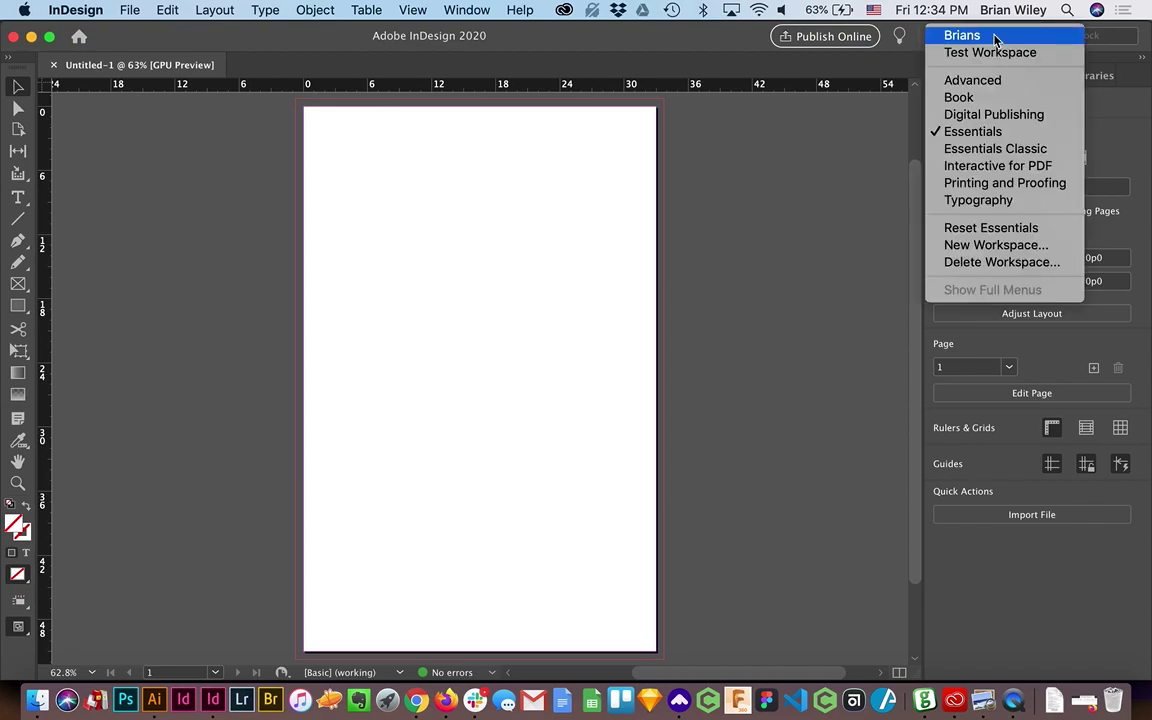
key("Escape")
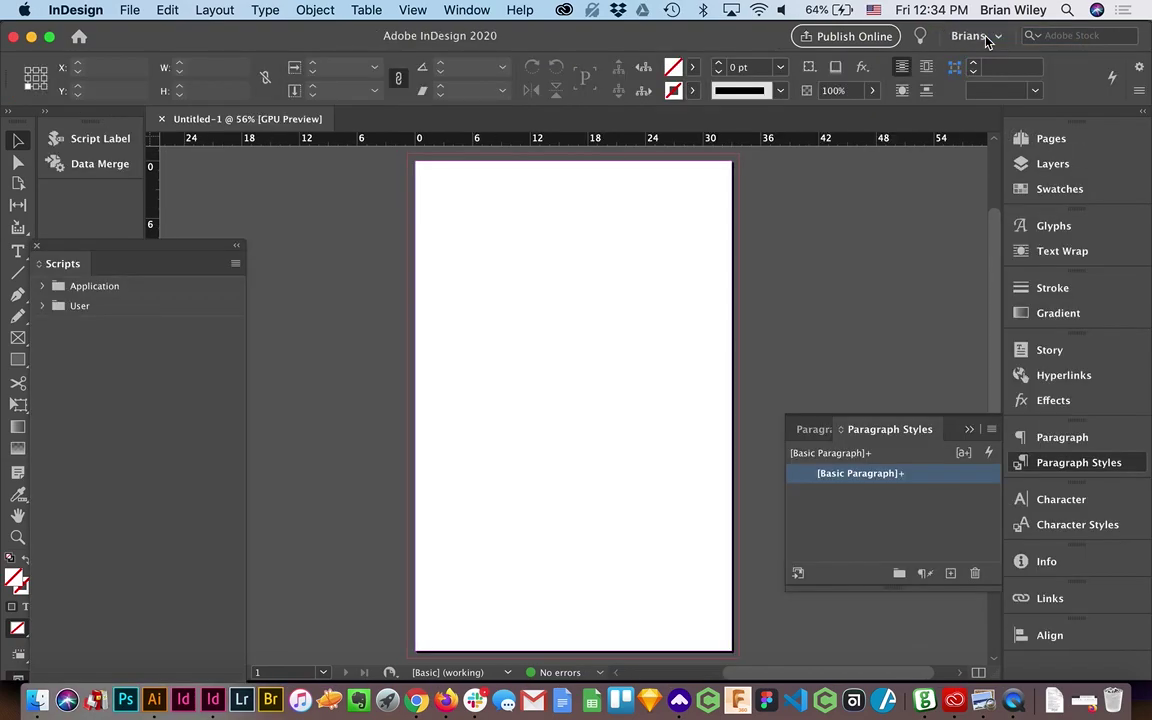
left_click(1043, 139)
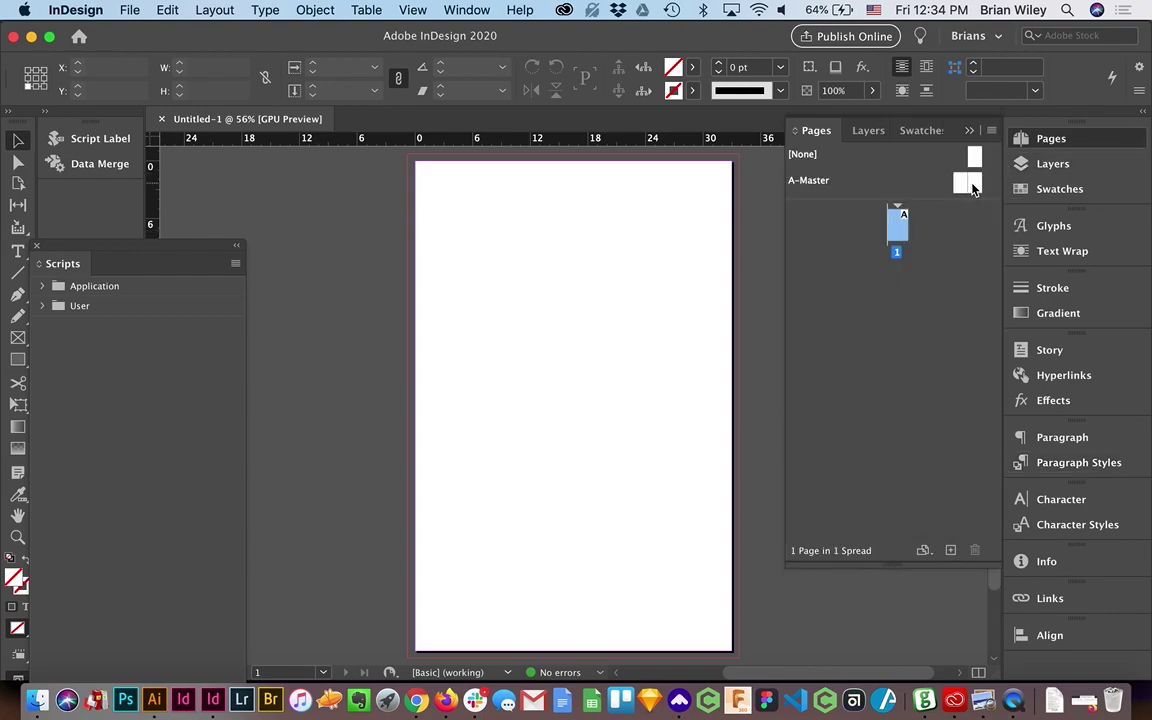
double_click(973, 186)
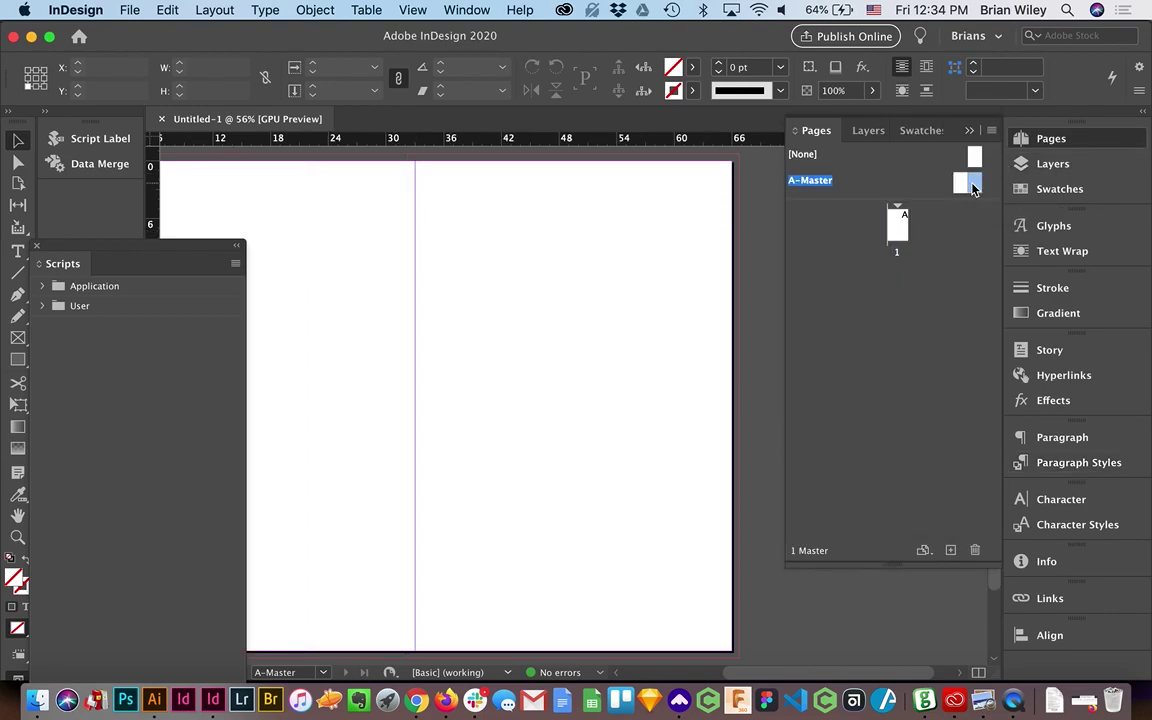
left_click(956, 190, "shift")
left_click(222, 9)
Add a 9-row by 9-column guide grid with 0 gutters, fitted to the page
left_click(230, 82)
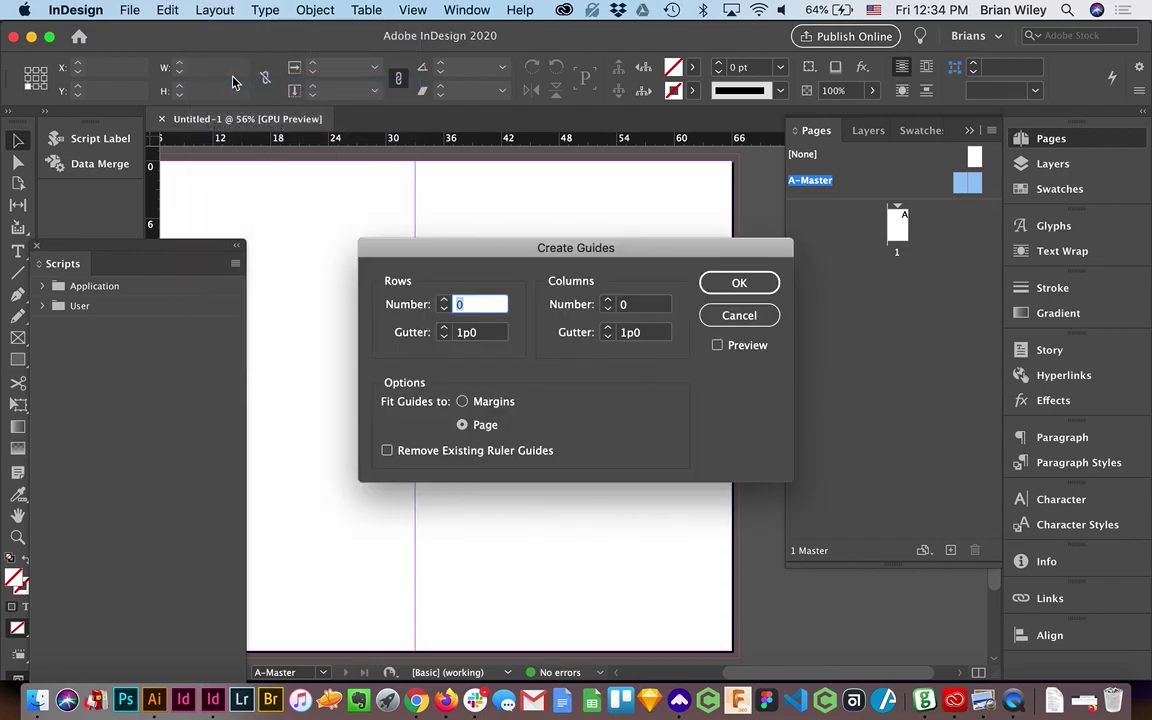
type("10")
key("BackSpace")
key("BackSpace")
type("9")
key("Tab")
type("0")
key("Tab")
type("9")
key("Tab")
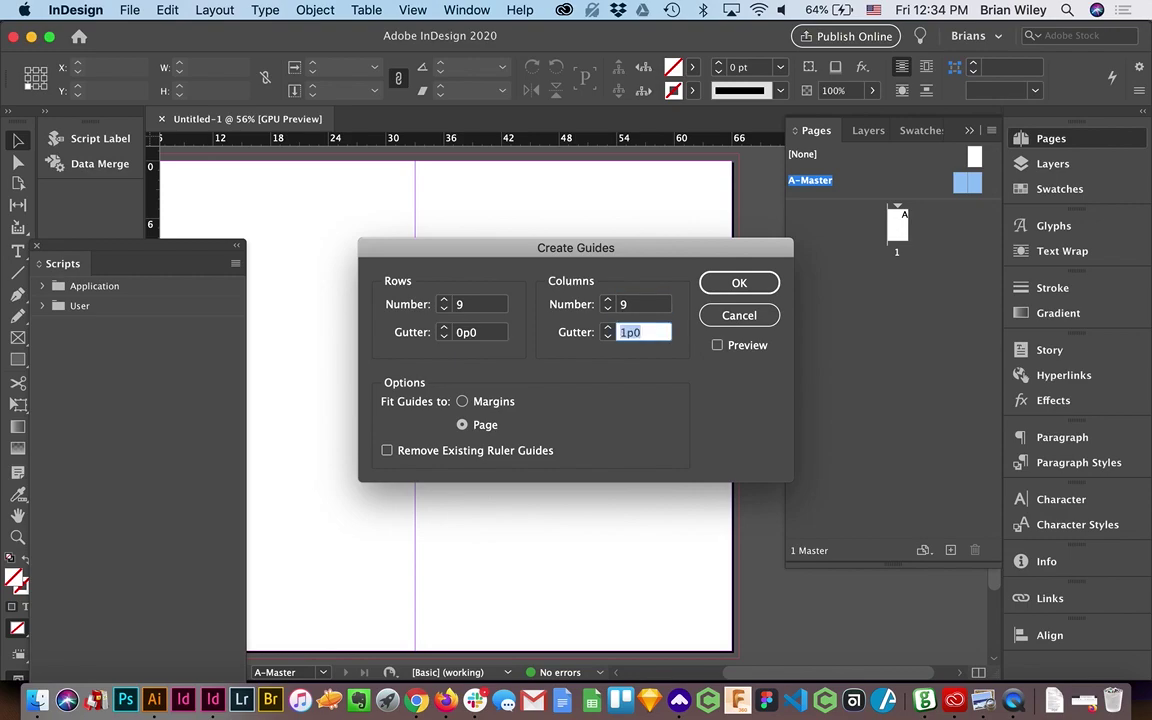
type("0")
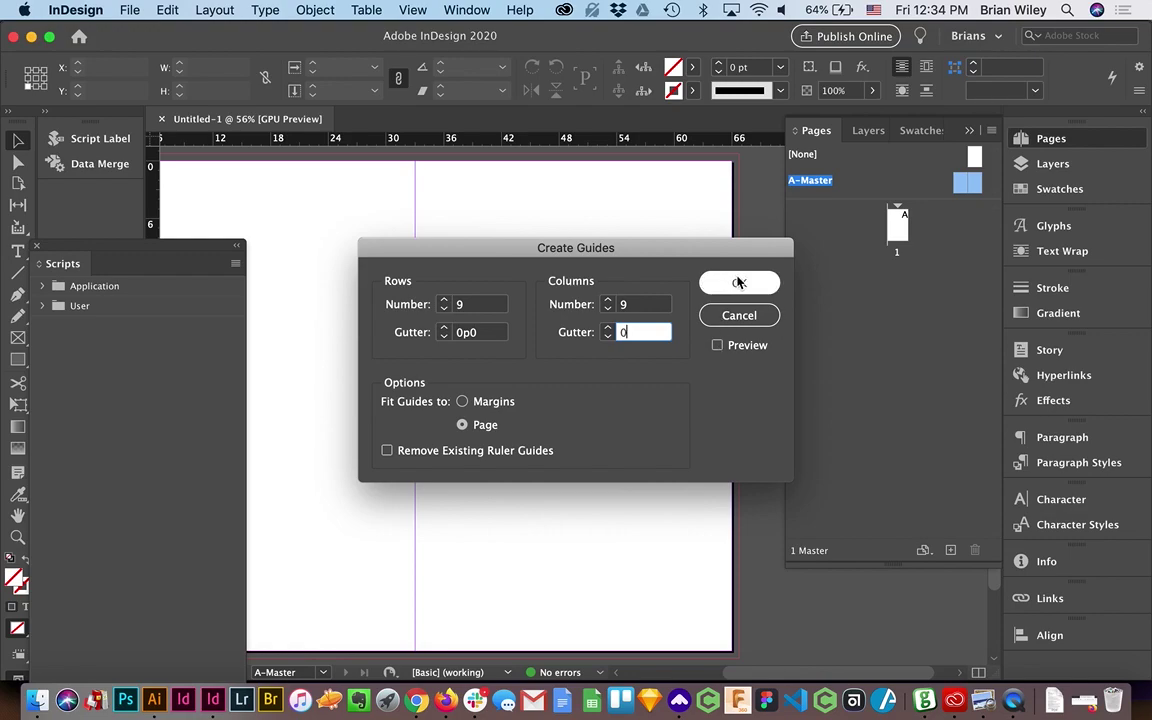
left_click(717, 346)
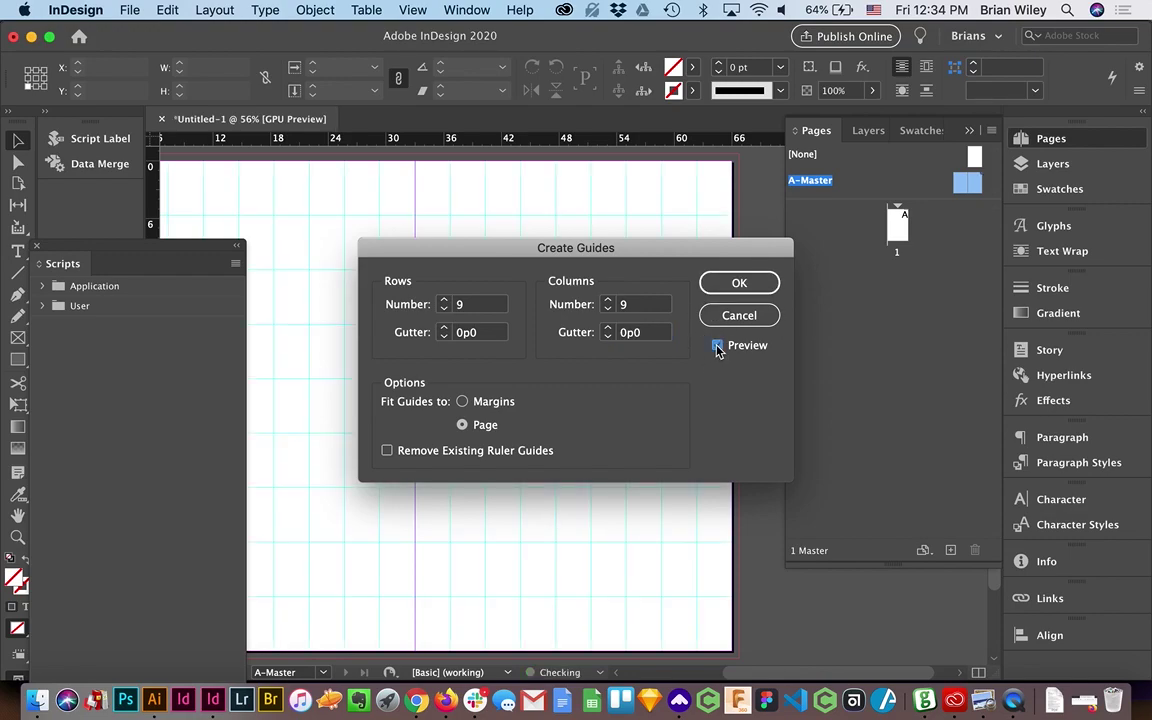
left_click(720, 284)
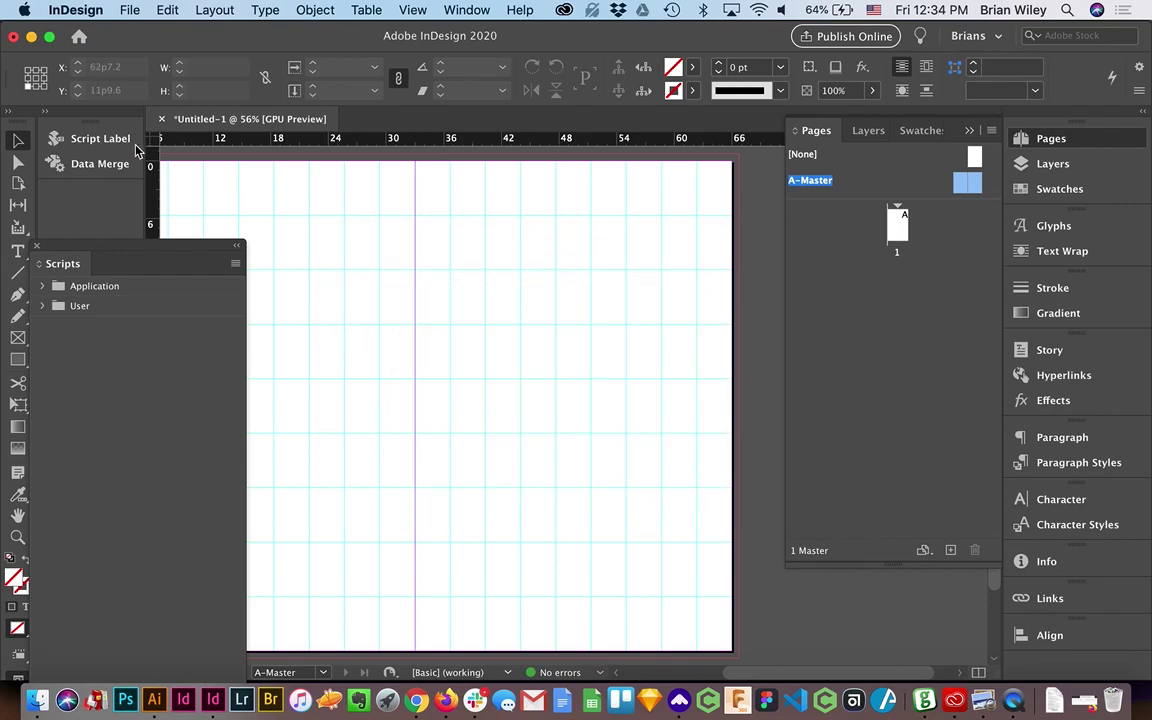
Draw a text frame and move it onto the left-hand page of the A-Master spread
left_click(18, 250)
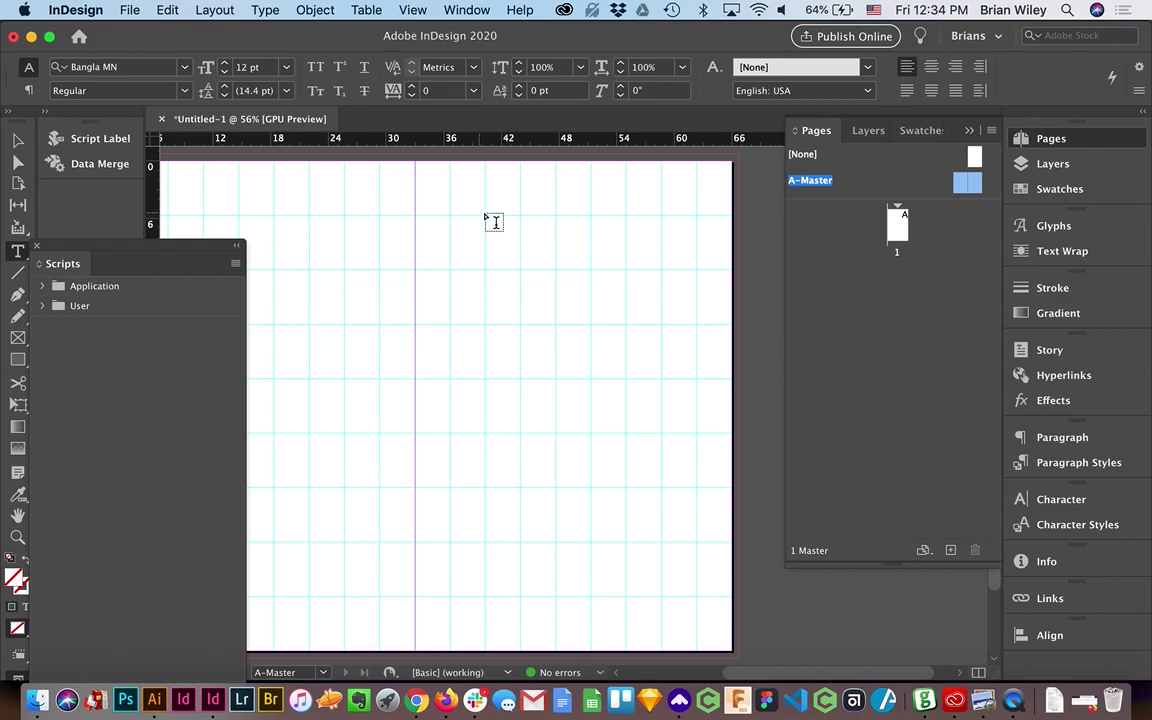
left_click_drag(488, 217, 697, 598)
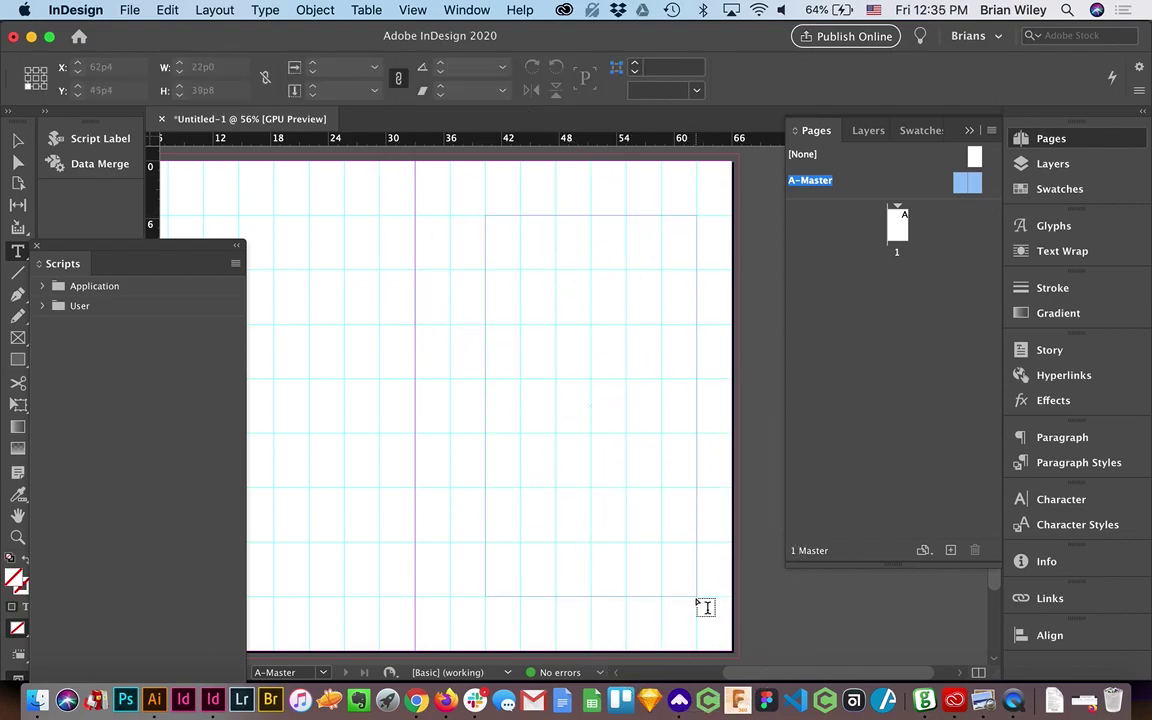
left_click(17, 142)
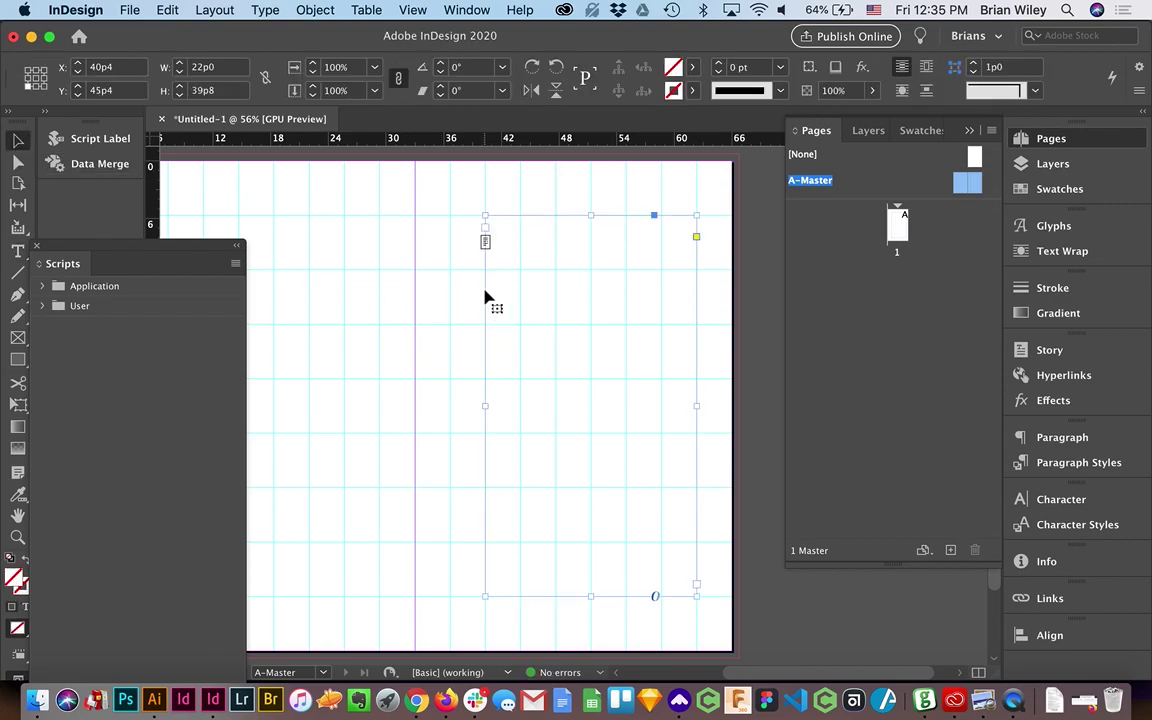
left_click_drag(485, 297, 257, 287)
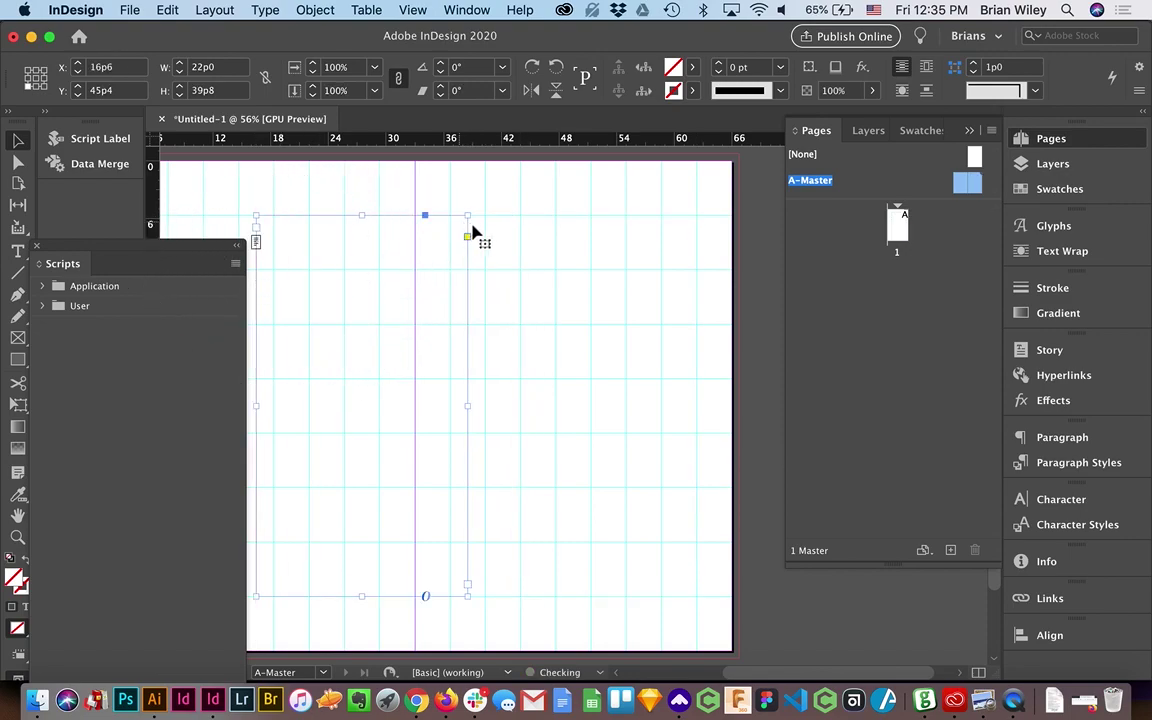
left_click(432, 262)
left_click_drag(432, 262, 386, 265)
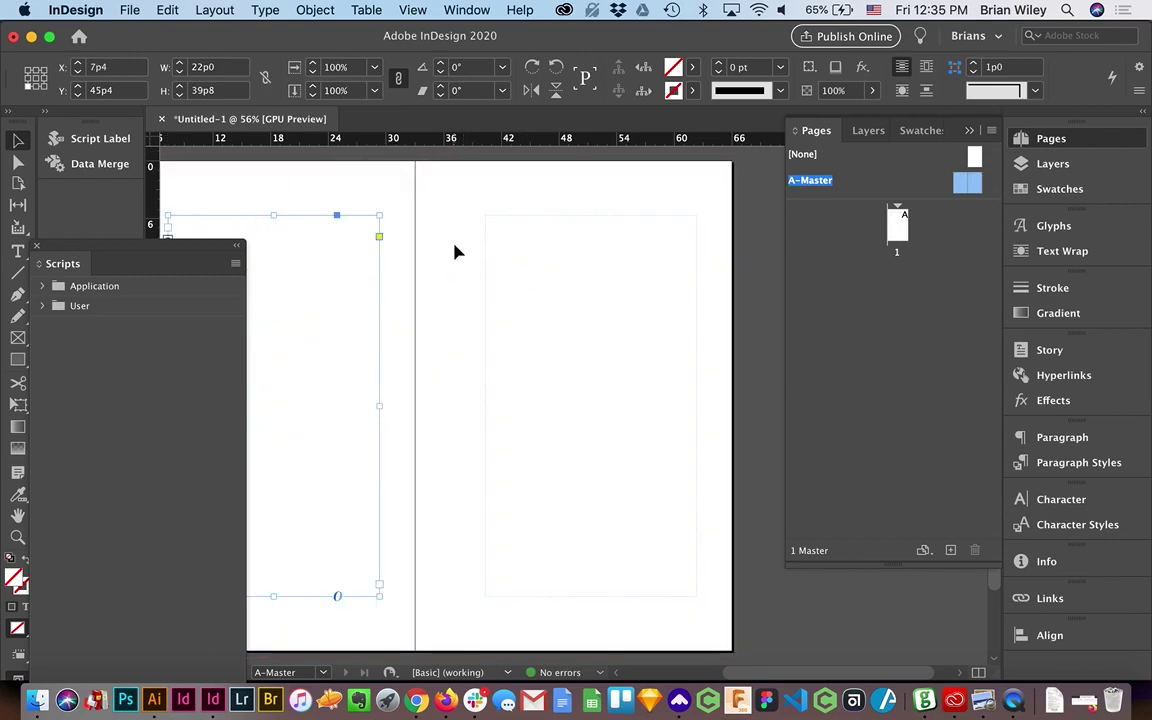
Narrow the Pages panel by dragging its edge
scroll(455, 250, "left", 5)
scroll(455, 252, "right", 2)
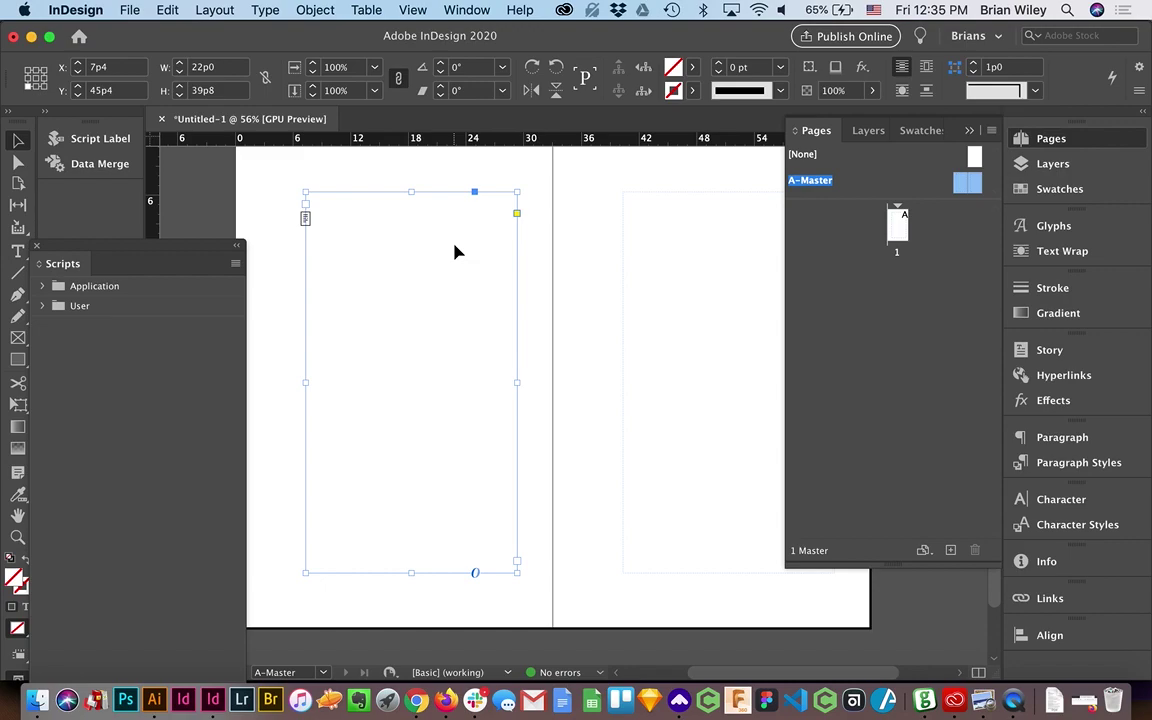
scroll(455, 252, "right", 1)
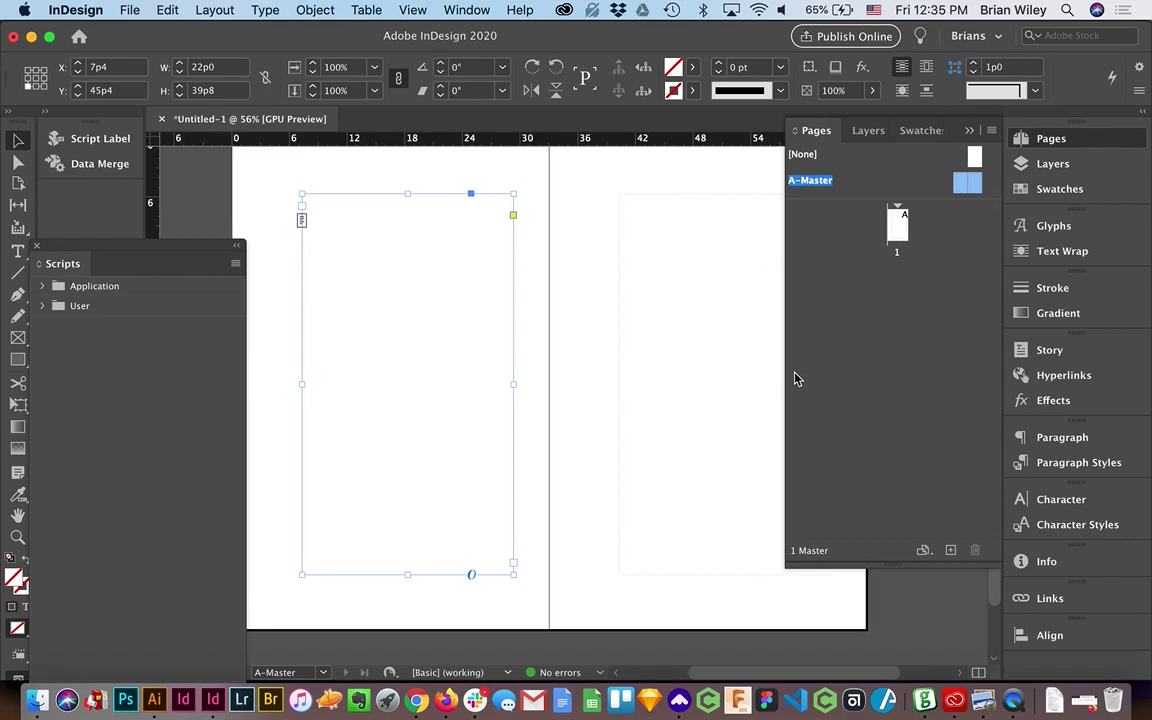
left_click_drag(785, 377, 855, 378)
left_click_drag(247, 376, 200, 378)
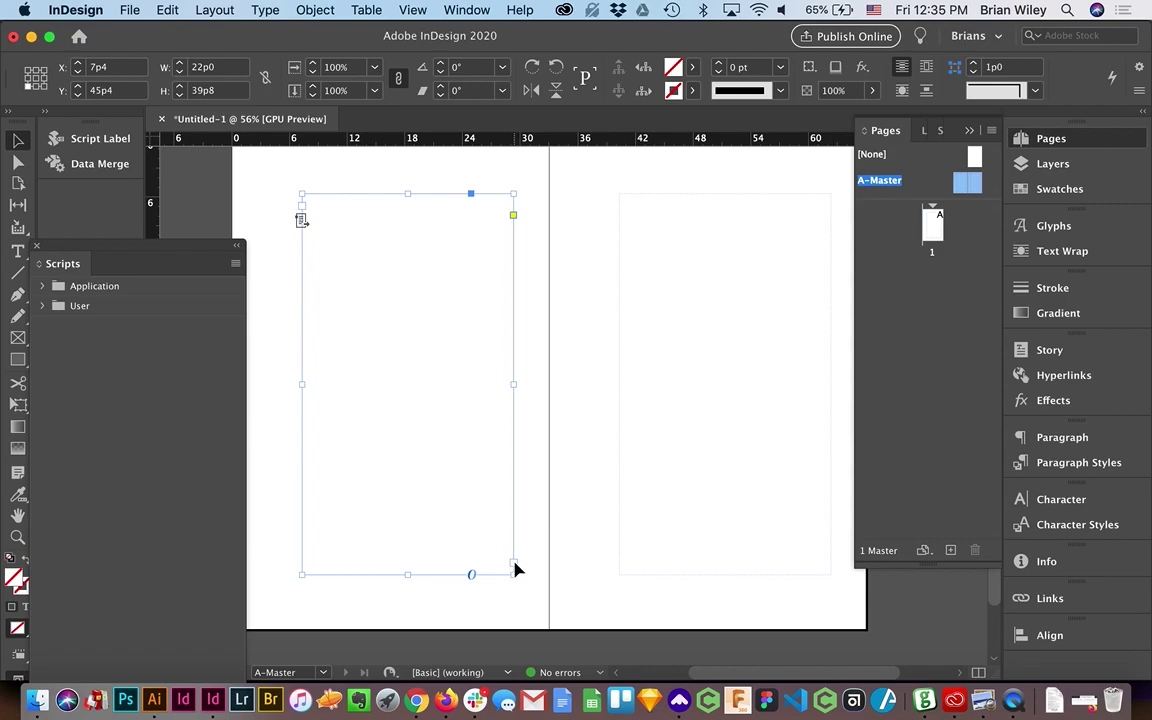
Thread the left master text frame into the right one and turn on Show Text Threads
left_click(514, 566)
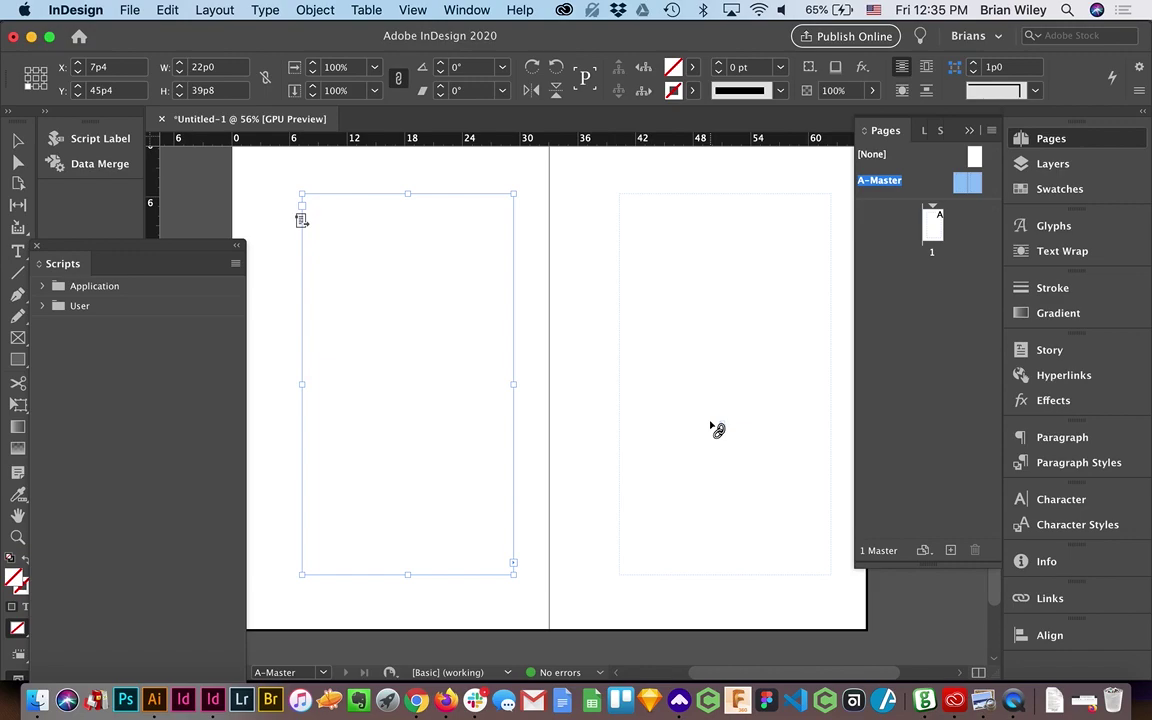
left_click(694, 313)
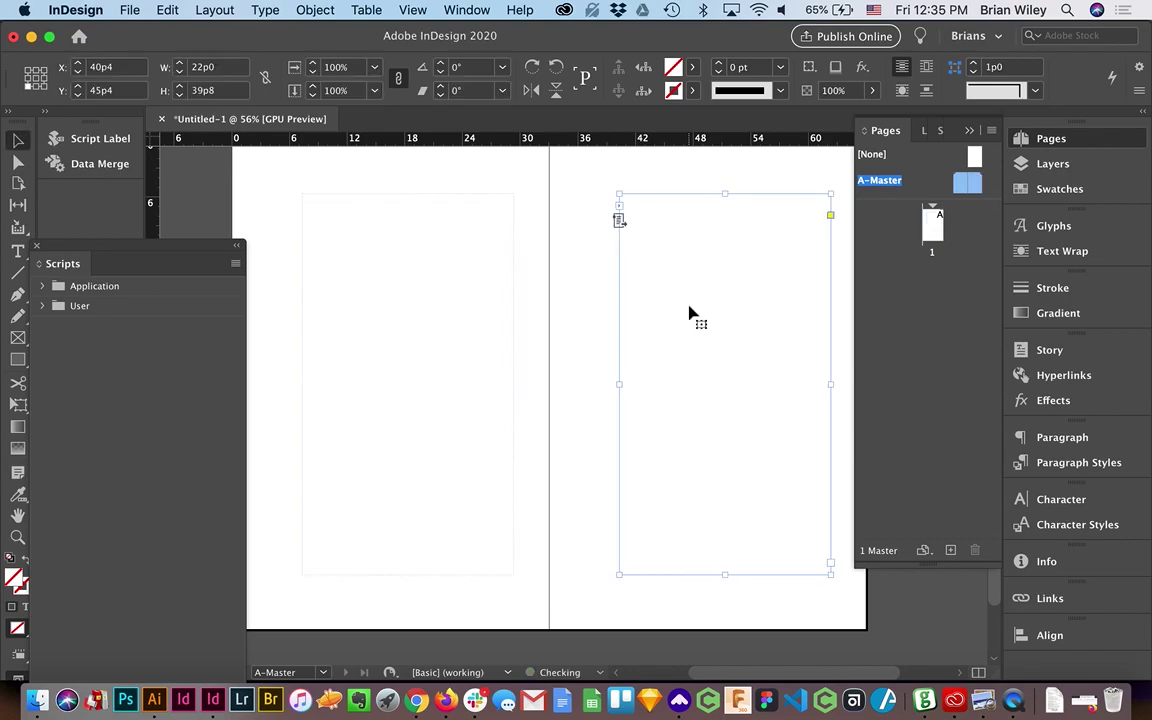
left_click(413, 11)
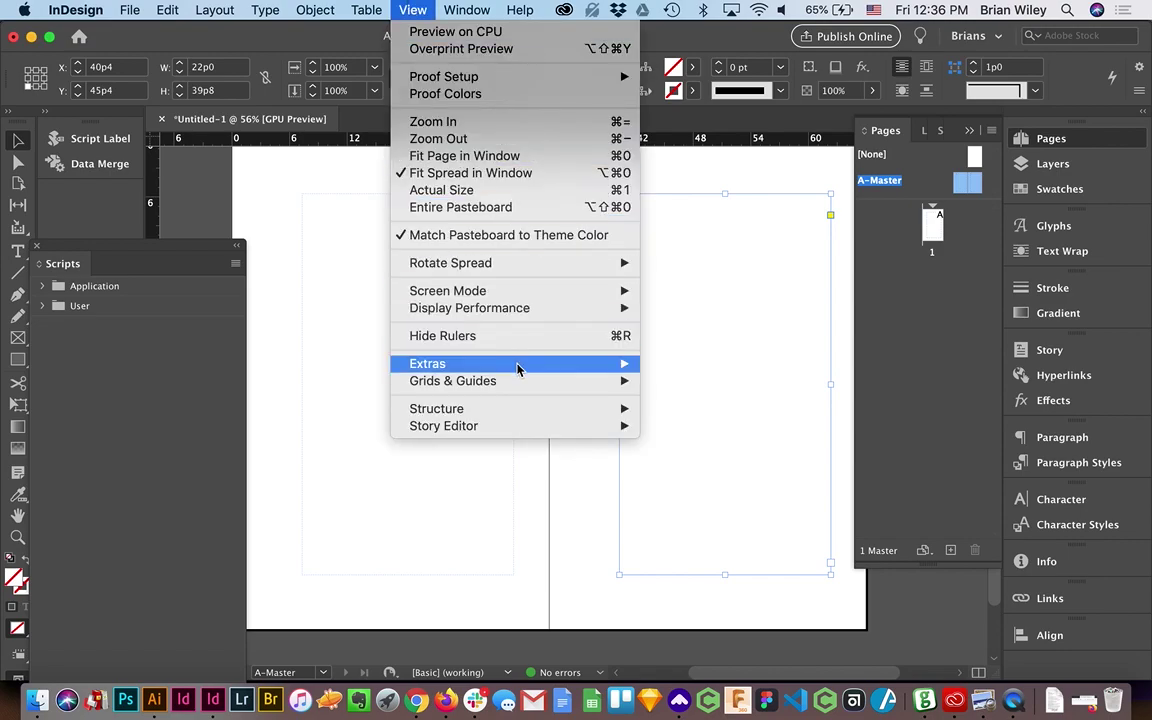
mouse_move(517, 366)
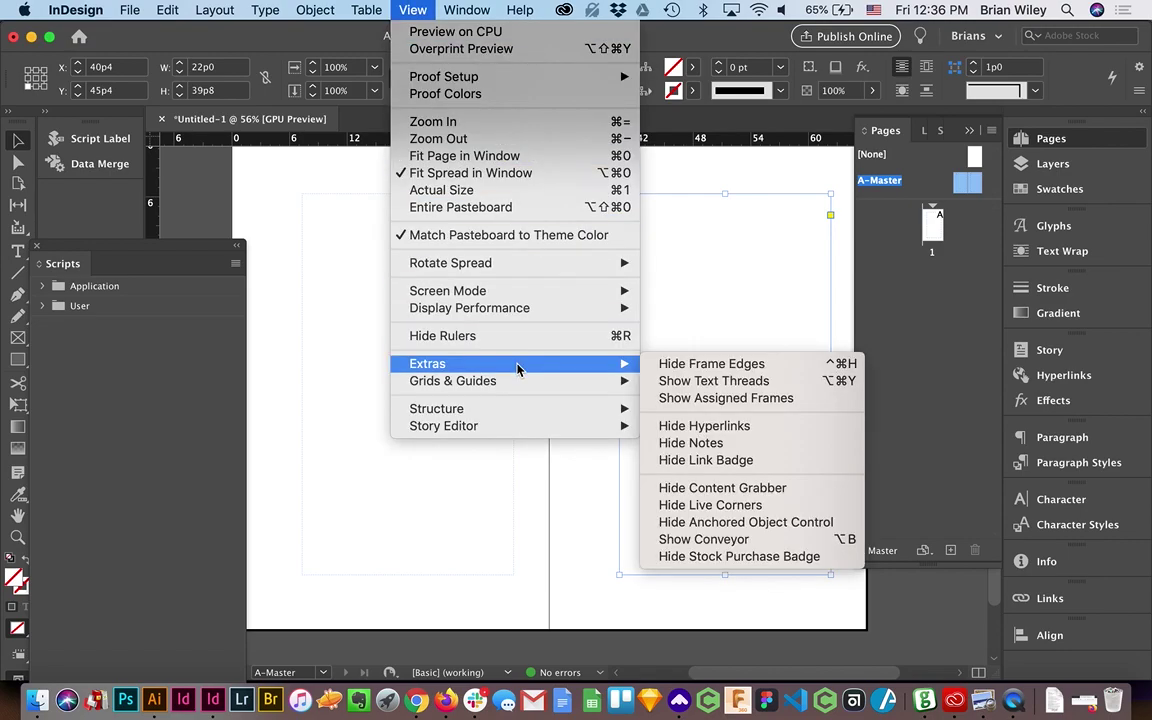
left_click(741, 388)
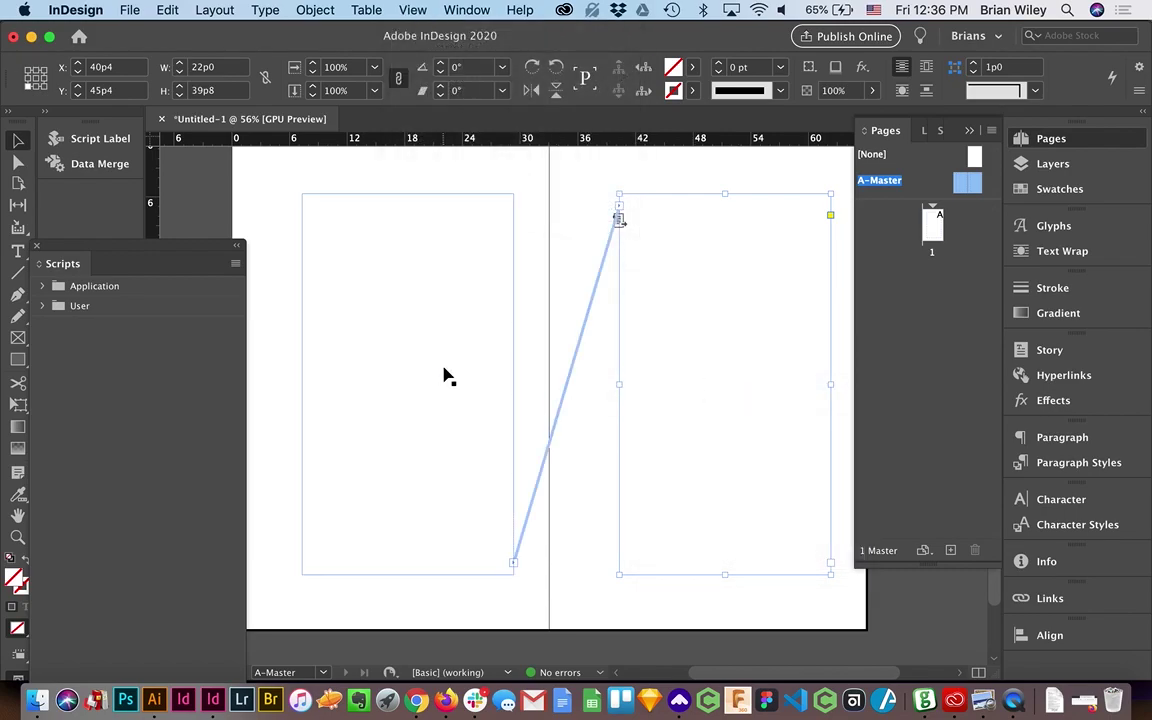
double_click(935, 228)
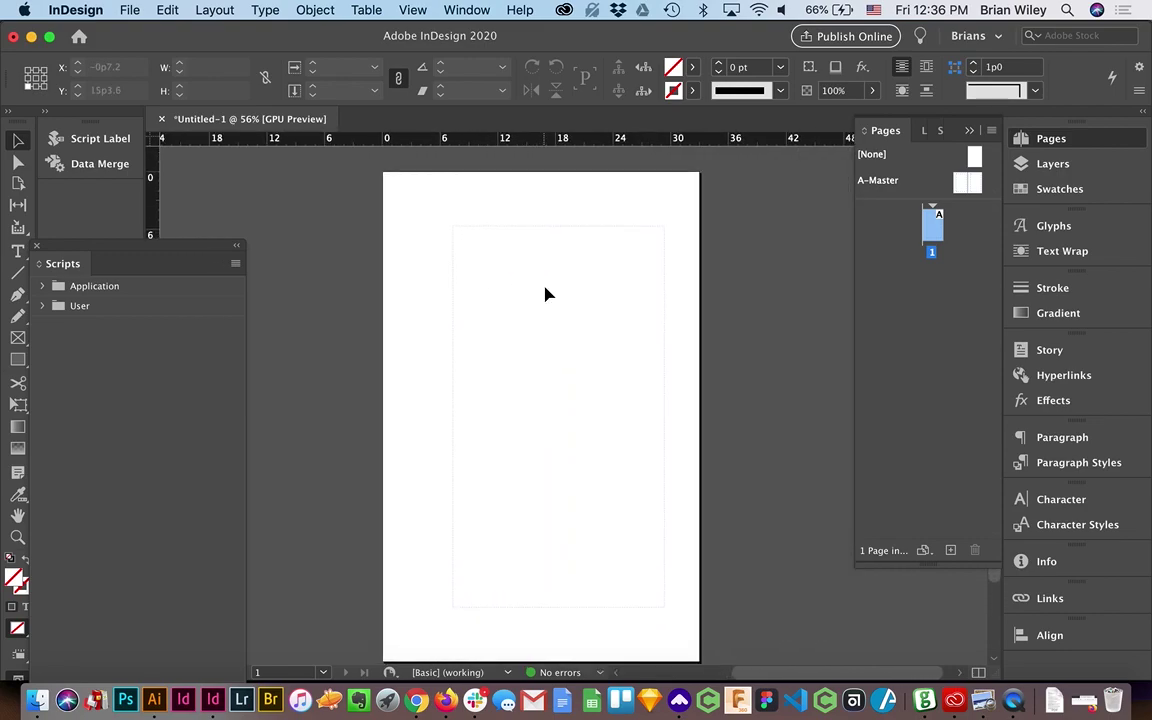
Place Emoji Selected Texts.docx from the Downloads folder via File > Place
left_click_drag(405, 190, 683, 646)
left_click(130, 9)
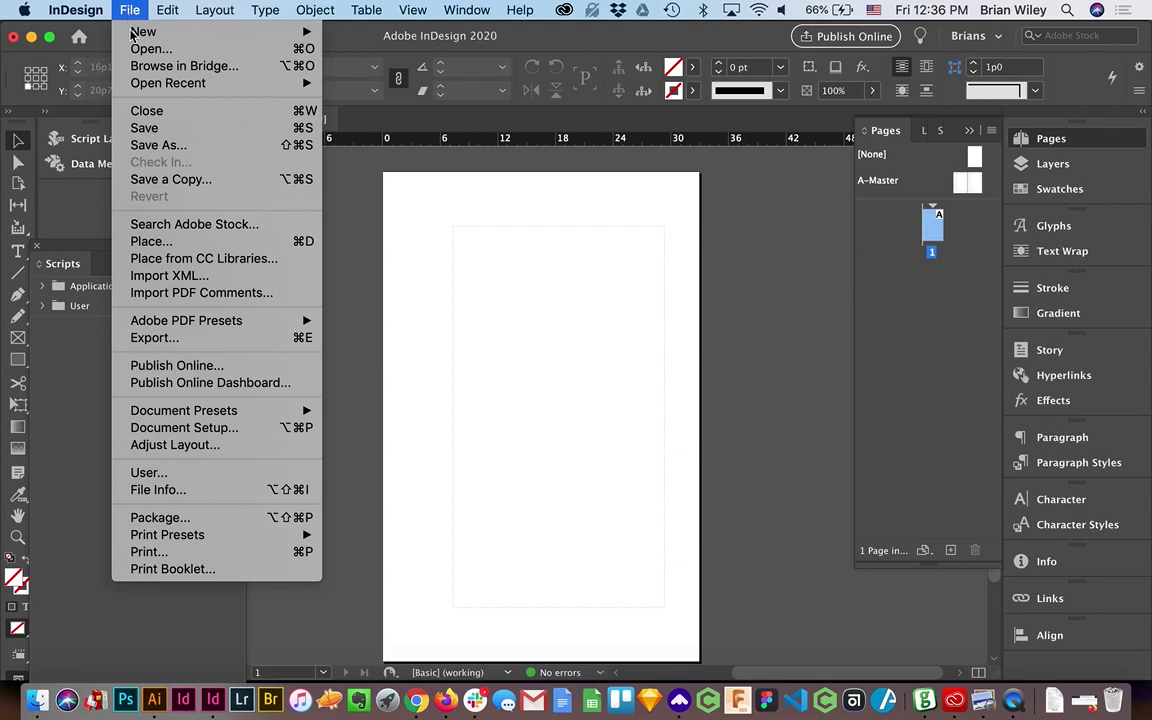
left_click(166, 245)
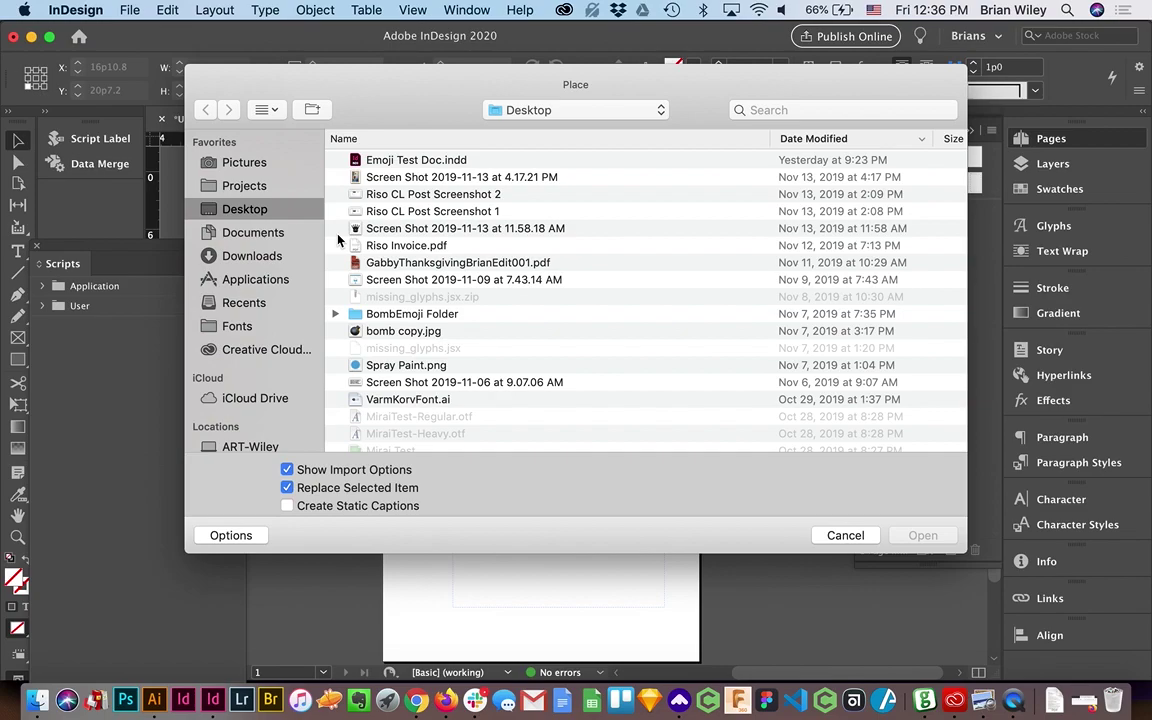
left_click(245, 258)
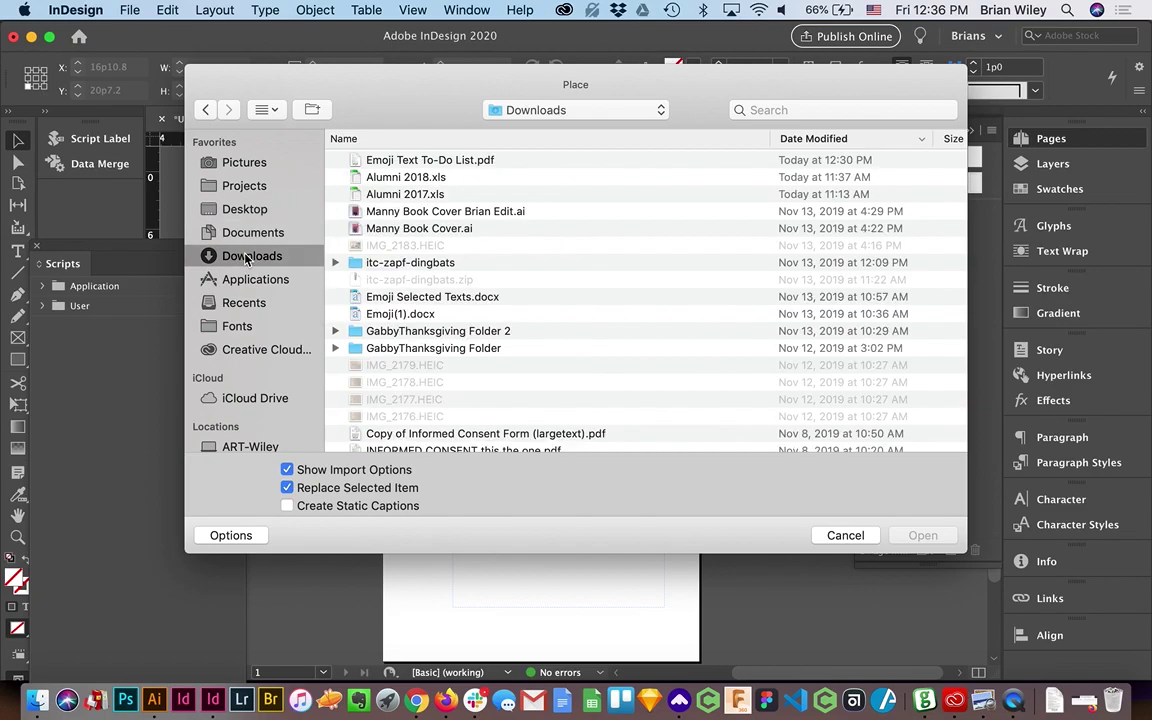
left_click(463, 298)
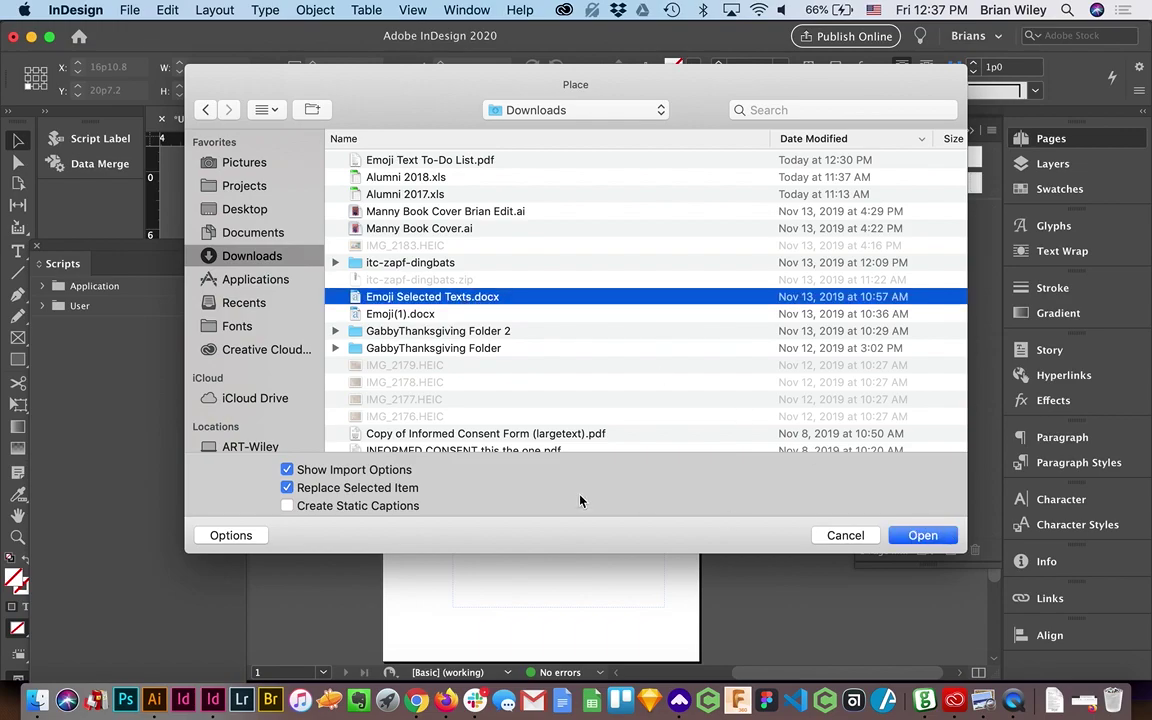
left_click(922, 537)
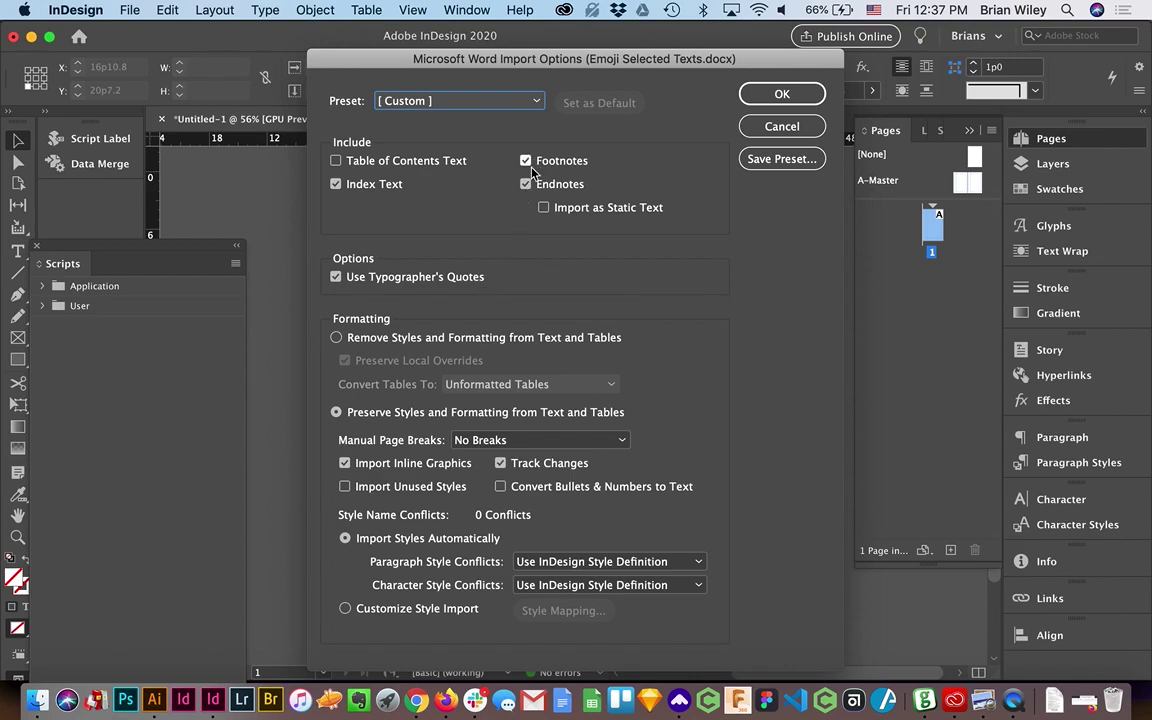
Accept the Word import options with Preserve Styles and Formatting selected
left_click(783, 95)
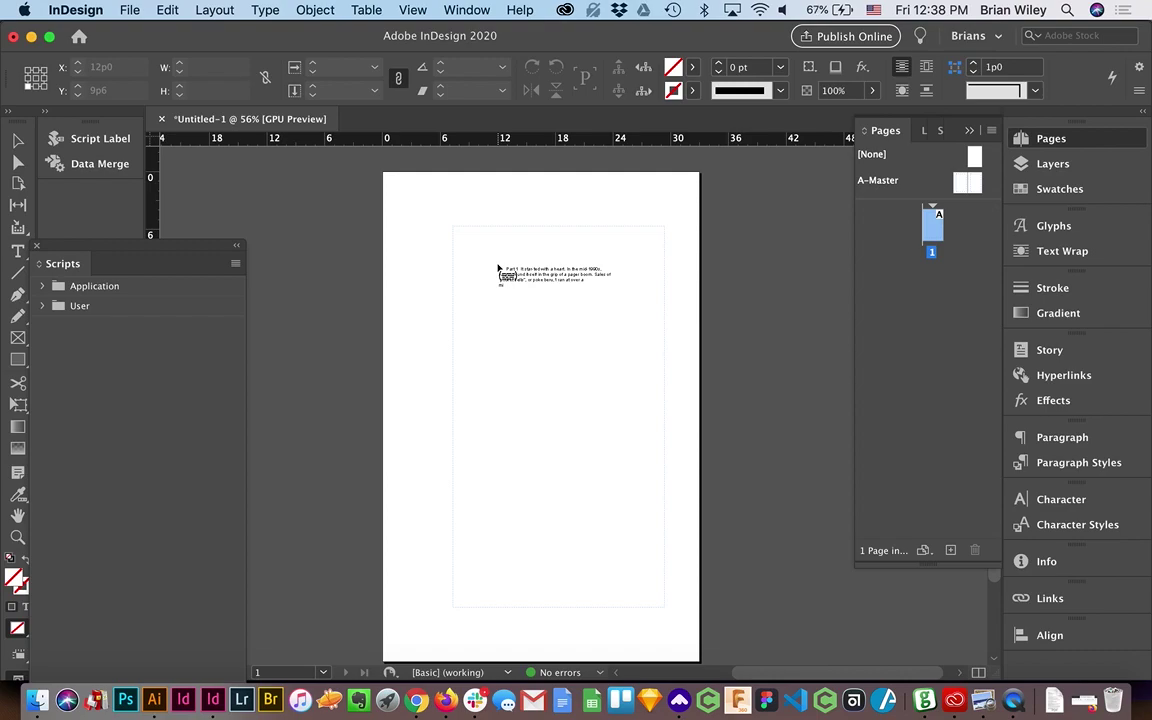
Flow the loaded story from page 1's top-left margin across seven pages
left_click(498, 270)
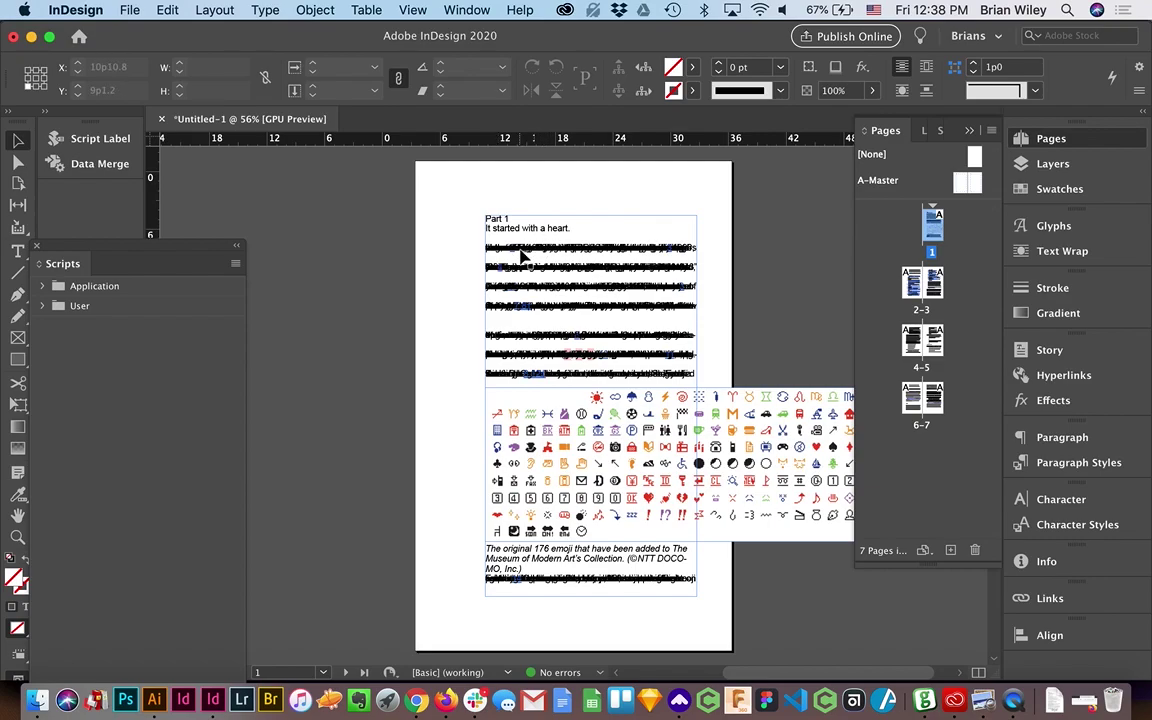
Show hidden characters and set the entire story to 10 pt type on 12 pt leading
left_click(266, 12)
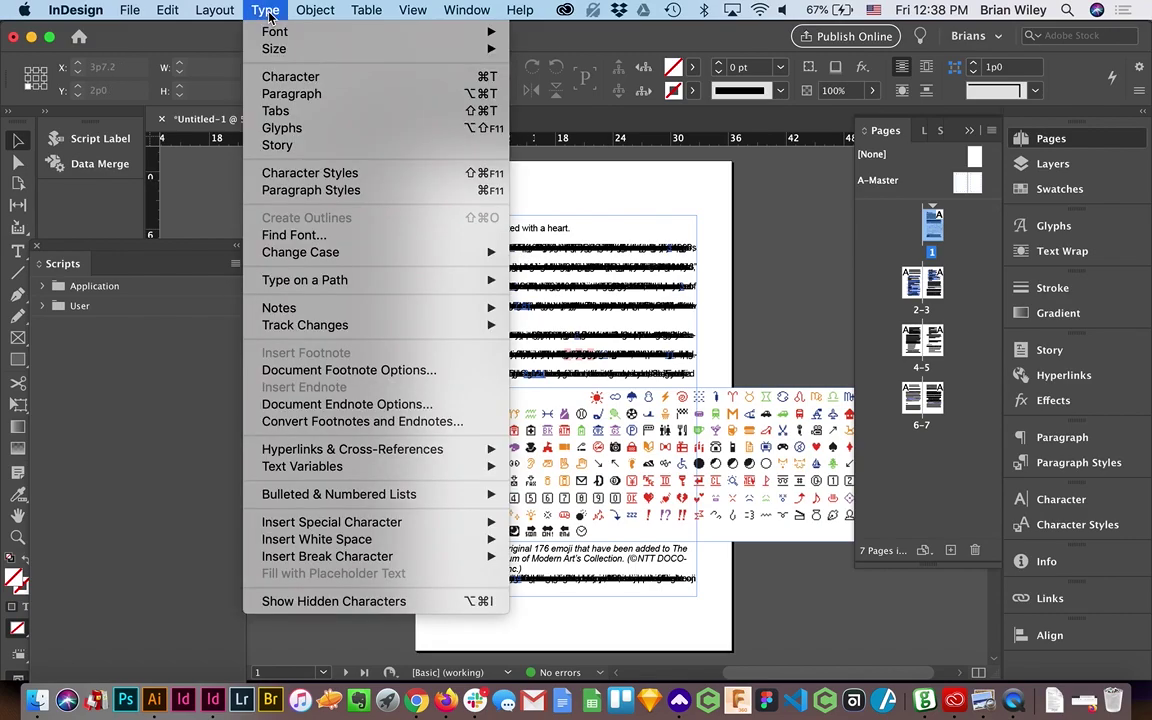
left_click(352, 602)
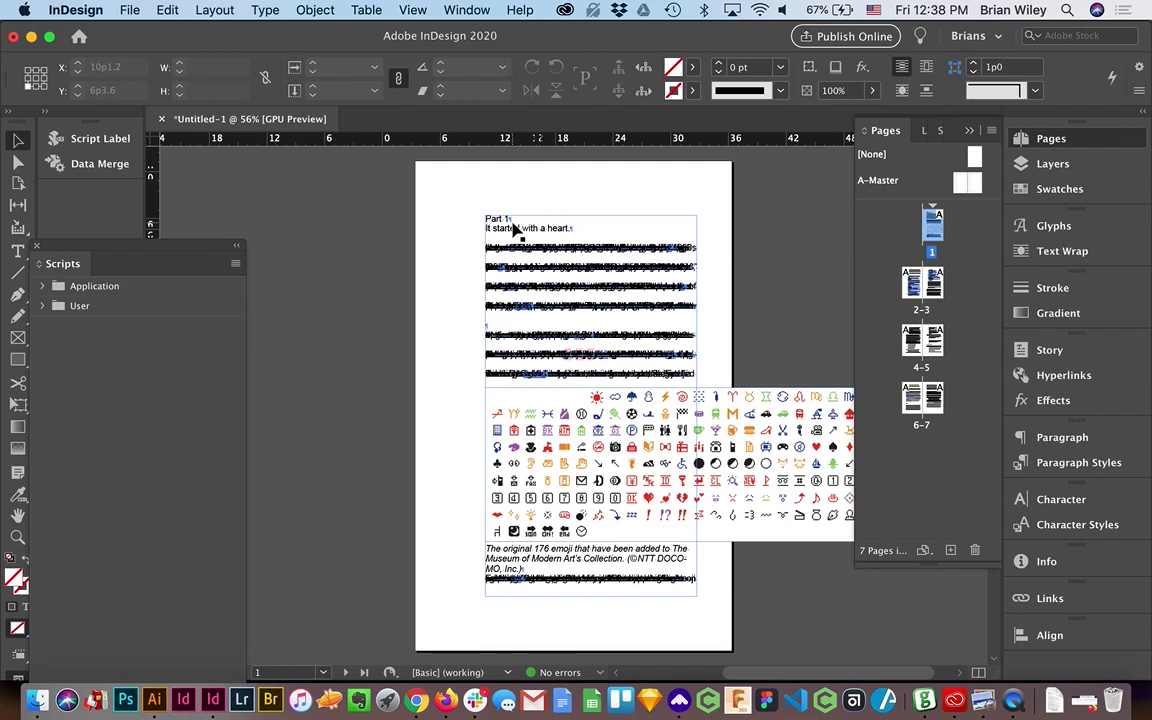
double_click(567, 268)
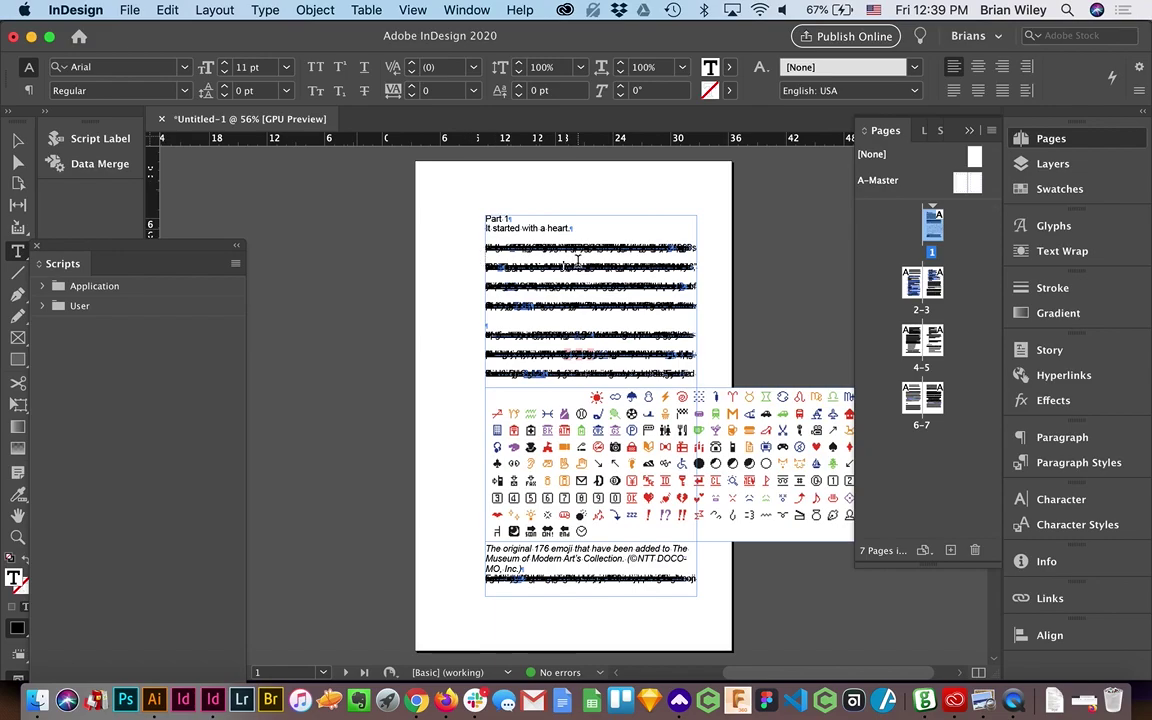
key("super+a")
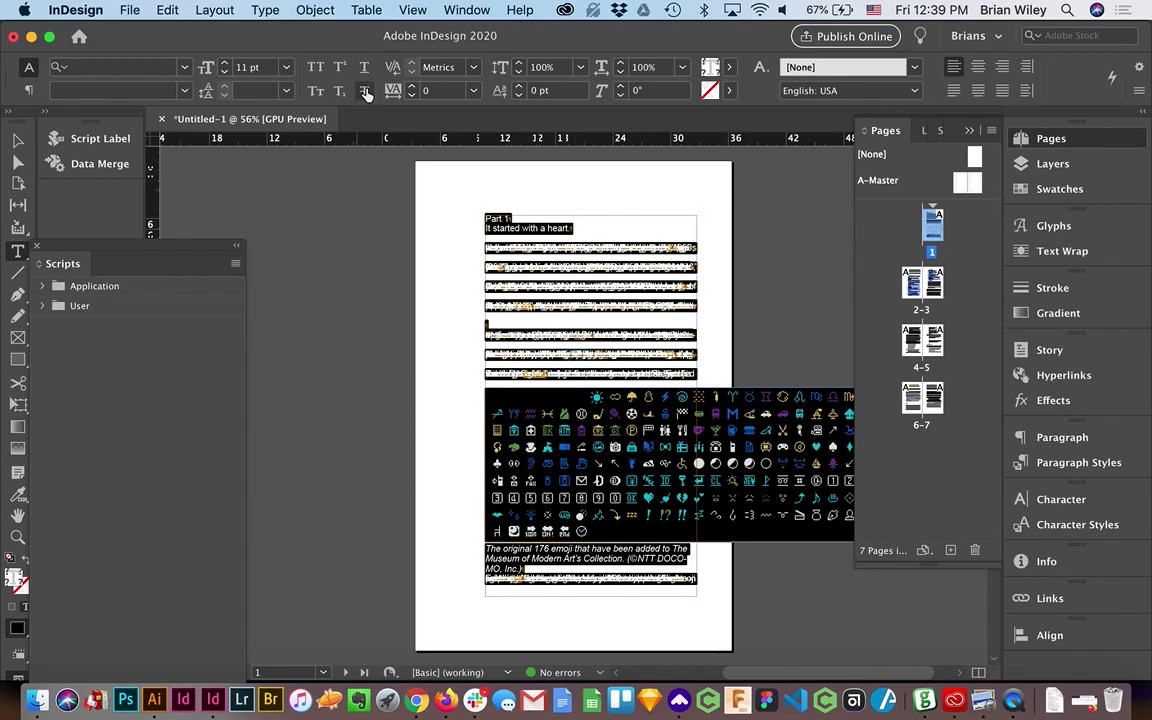
left_click(286, 90)
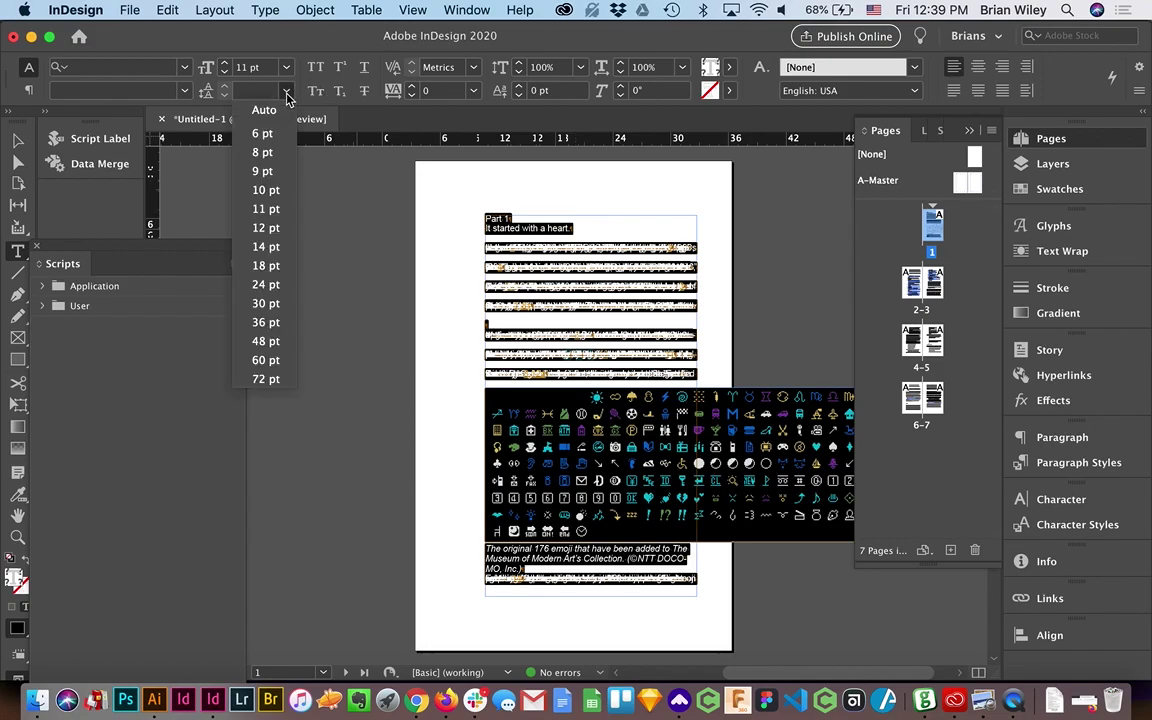
left_click(279, 230)
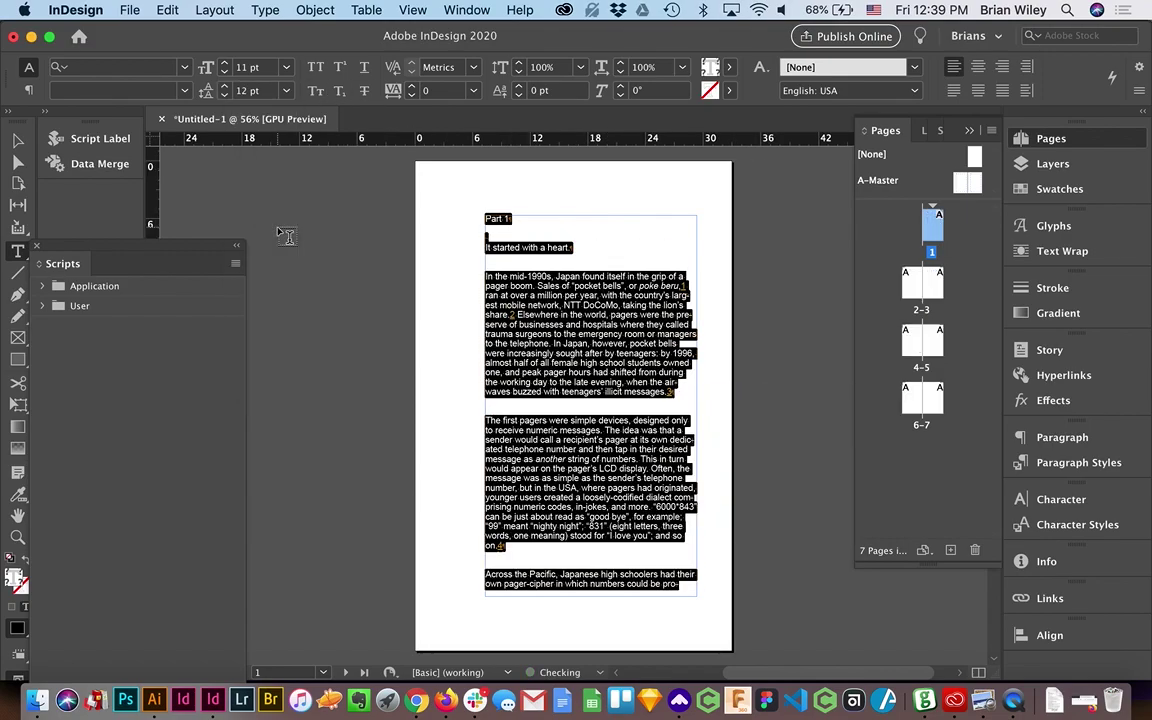
left_click(285, 68)
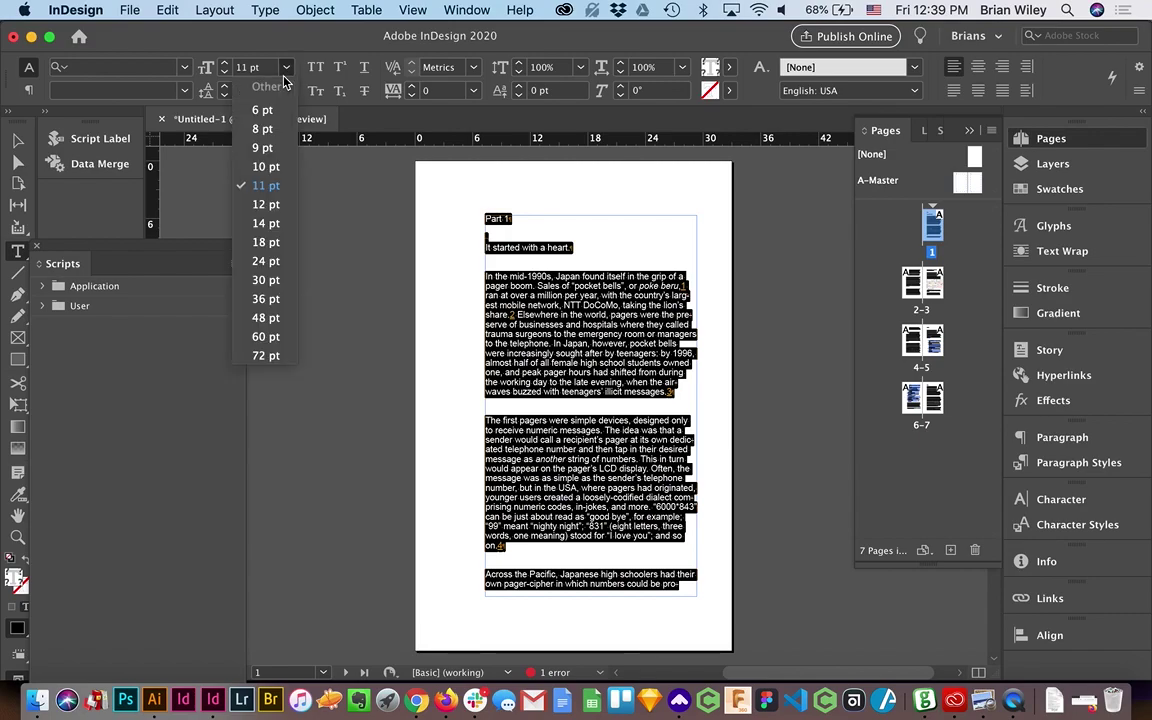
left_click(264, 166)
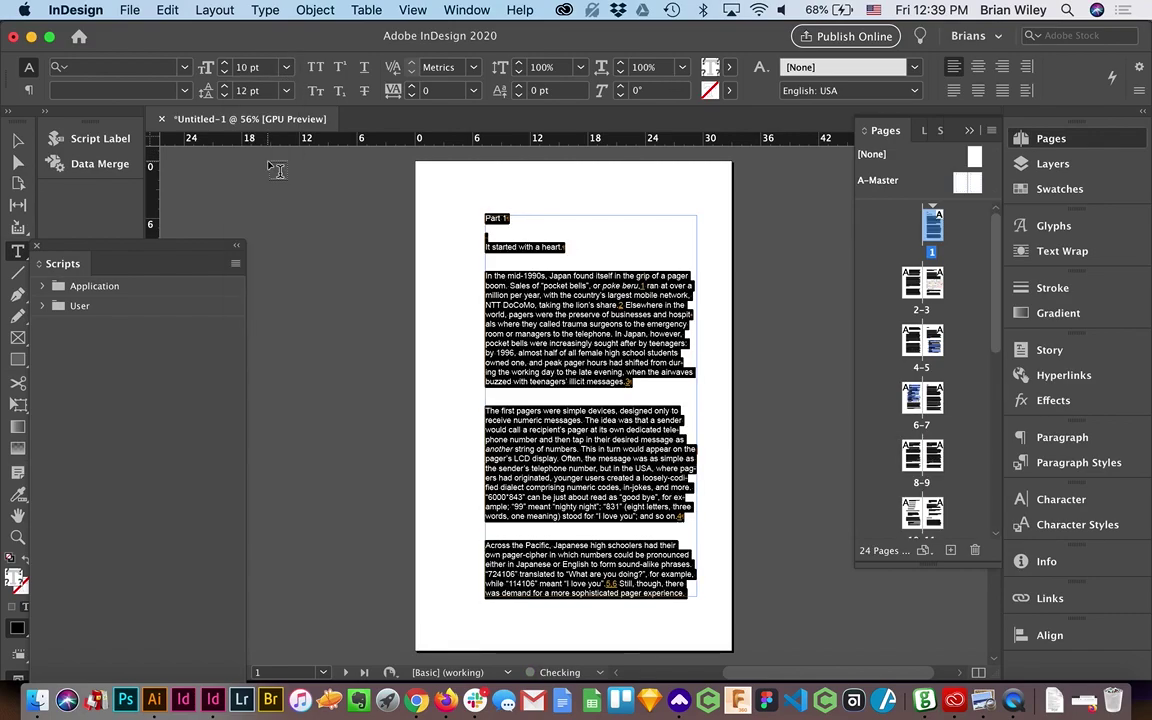
left_click(16, 143)
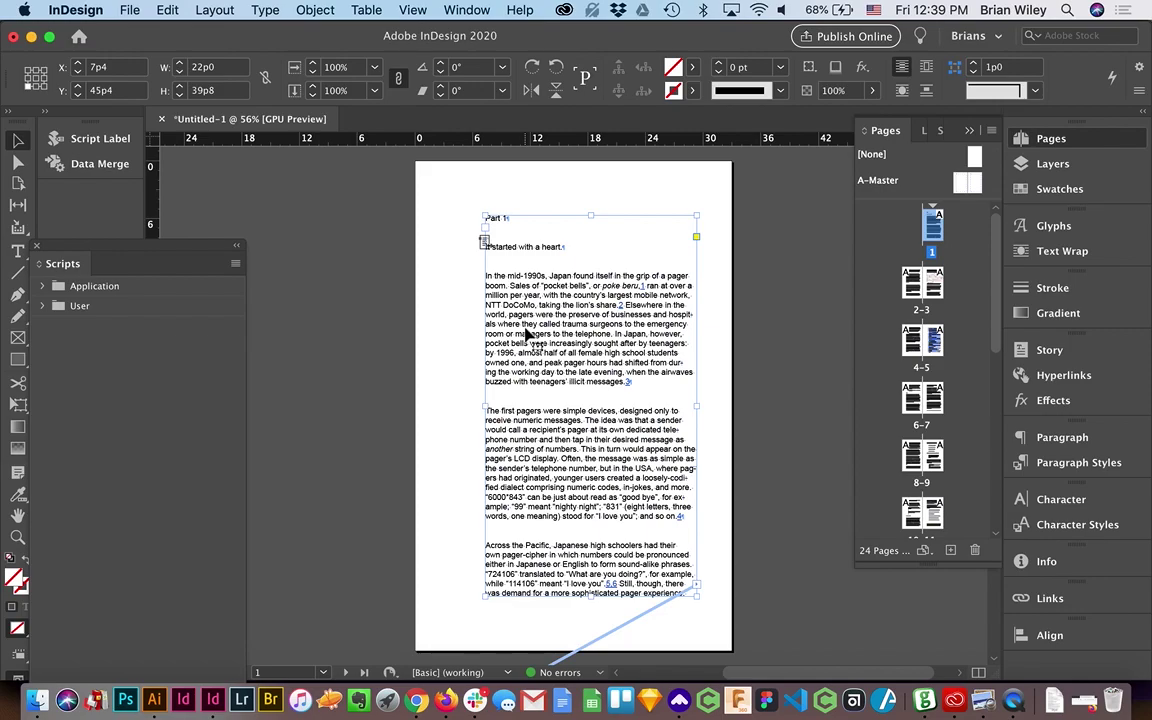
Select the missing emoji glyph in the postscript paragraph to inspect it
scroll(524, 333, "down", 5)
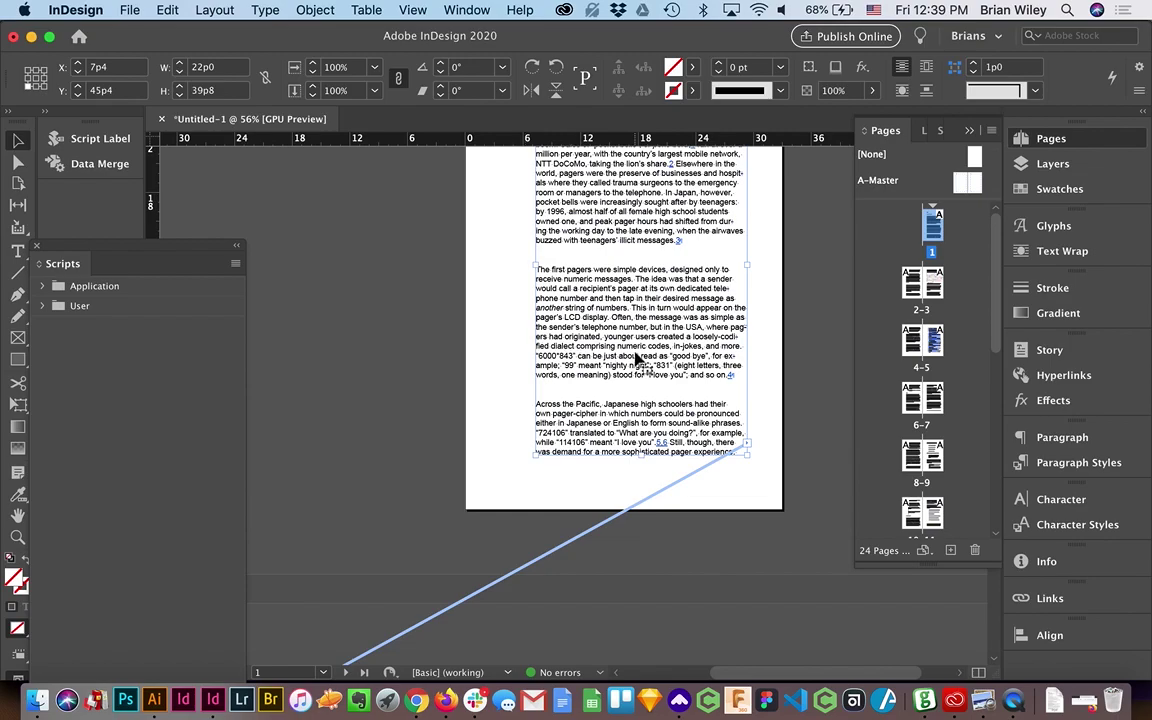
scroll(636, 357, "down", 10)
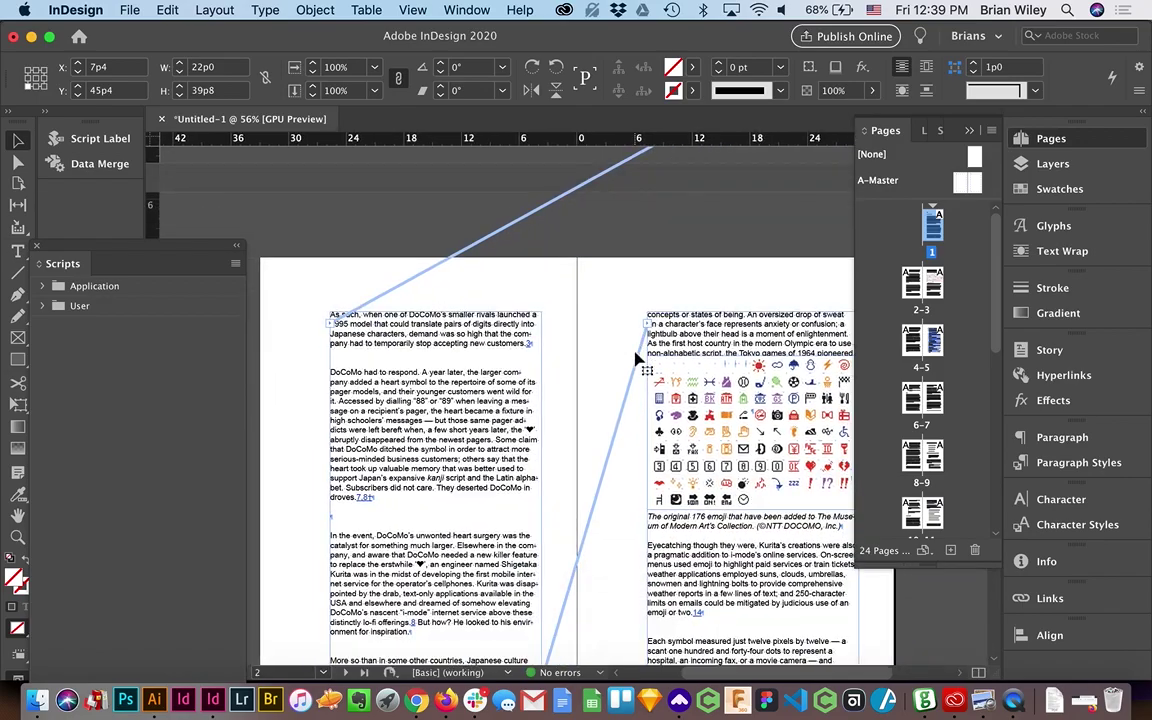
scroll(636, 357, "down", 5)
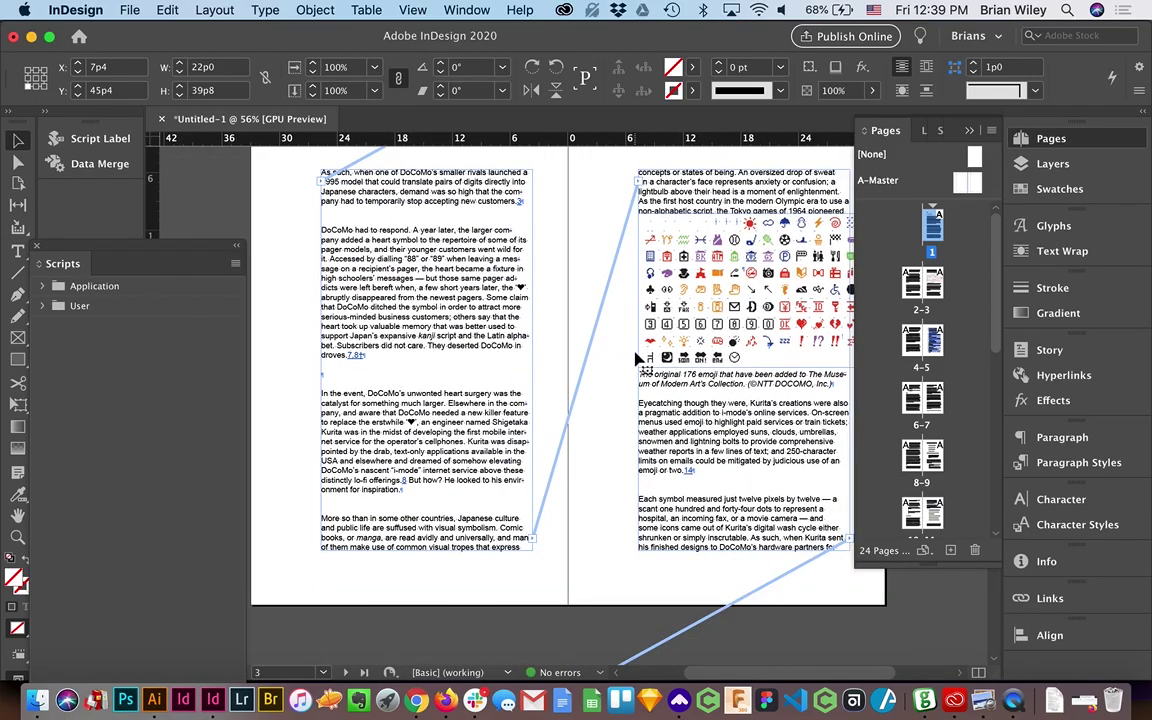
scroll(636, 357, "down", 15)
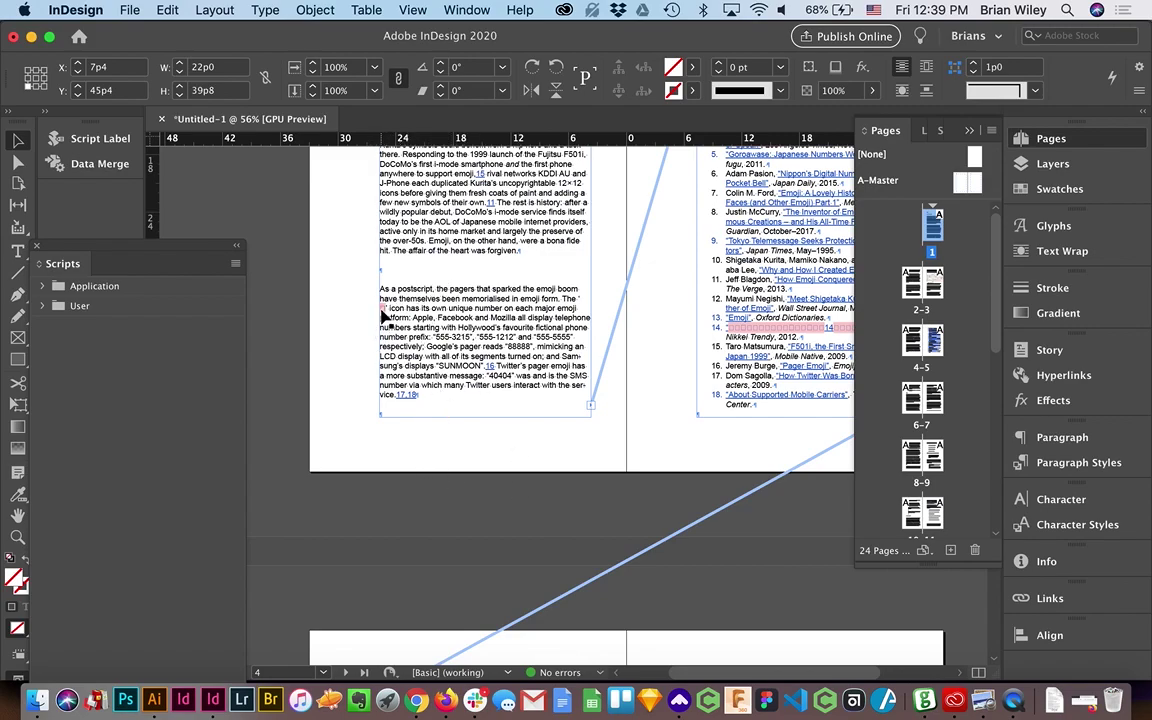
scroll(383, 307, "down", 1)
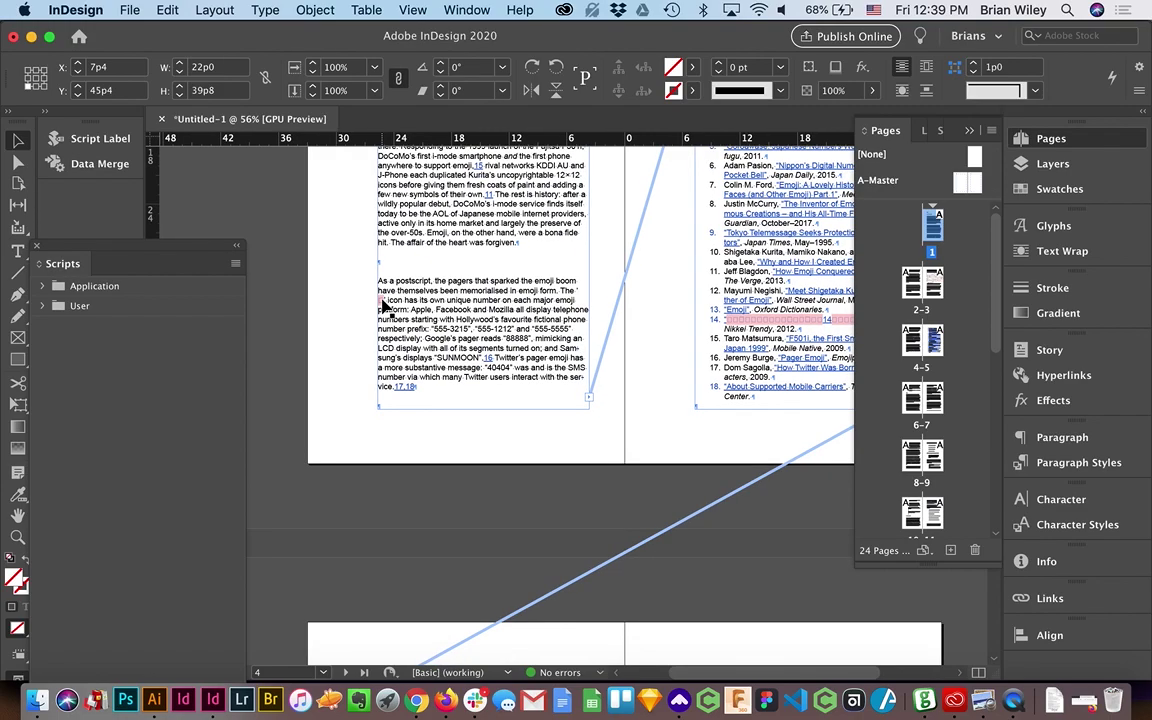
type("'")
double_click(440, 288)
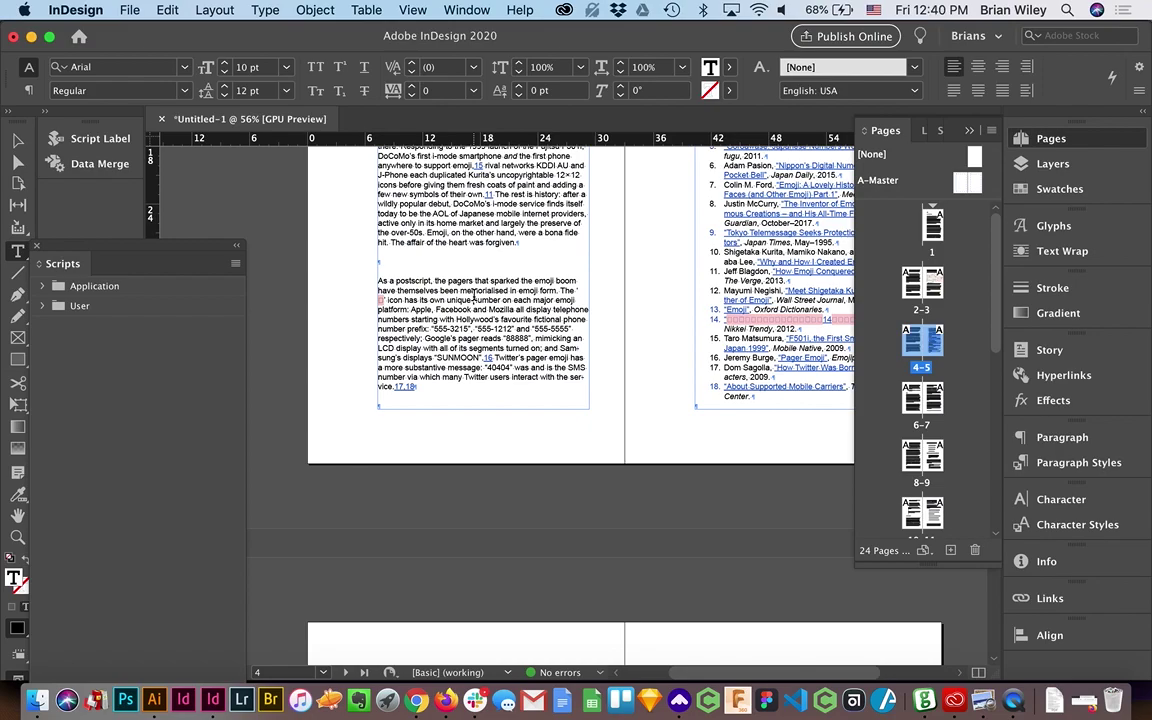
left_click_drag(377, 301, 386, 301)
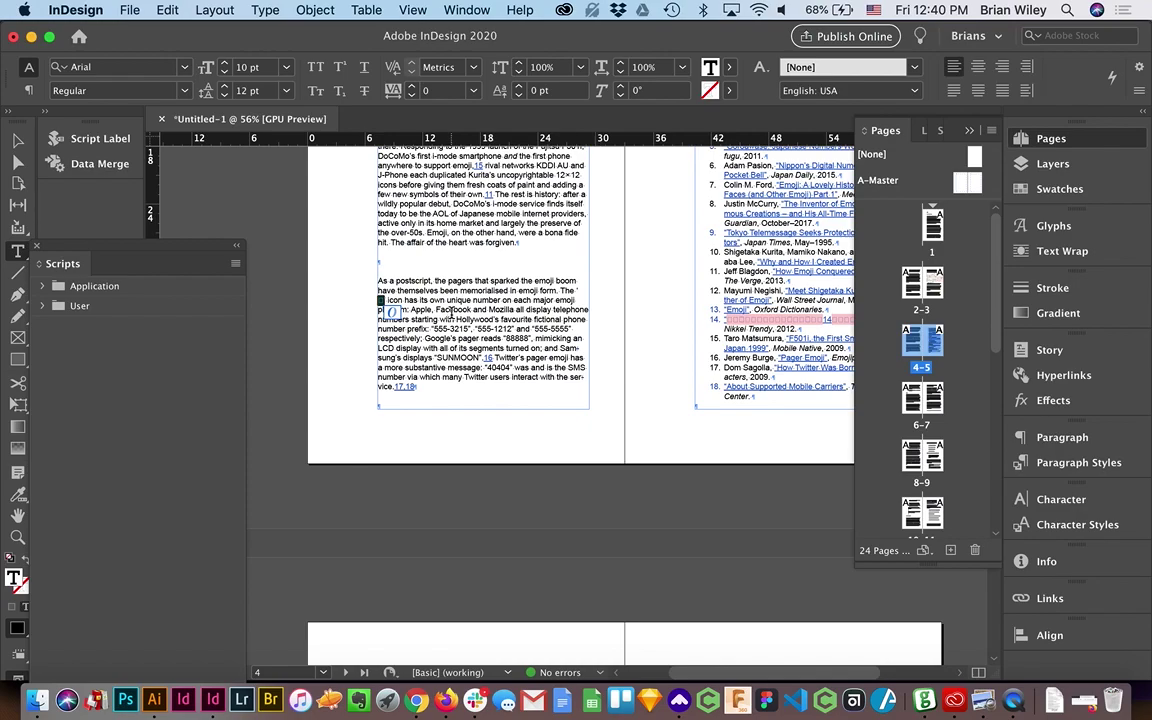
left_click(17, 140)
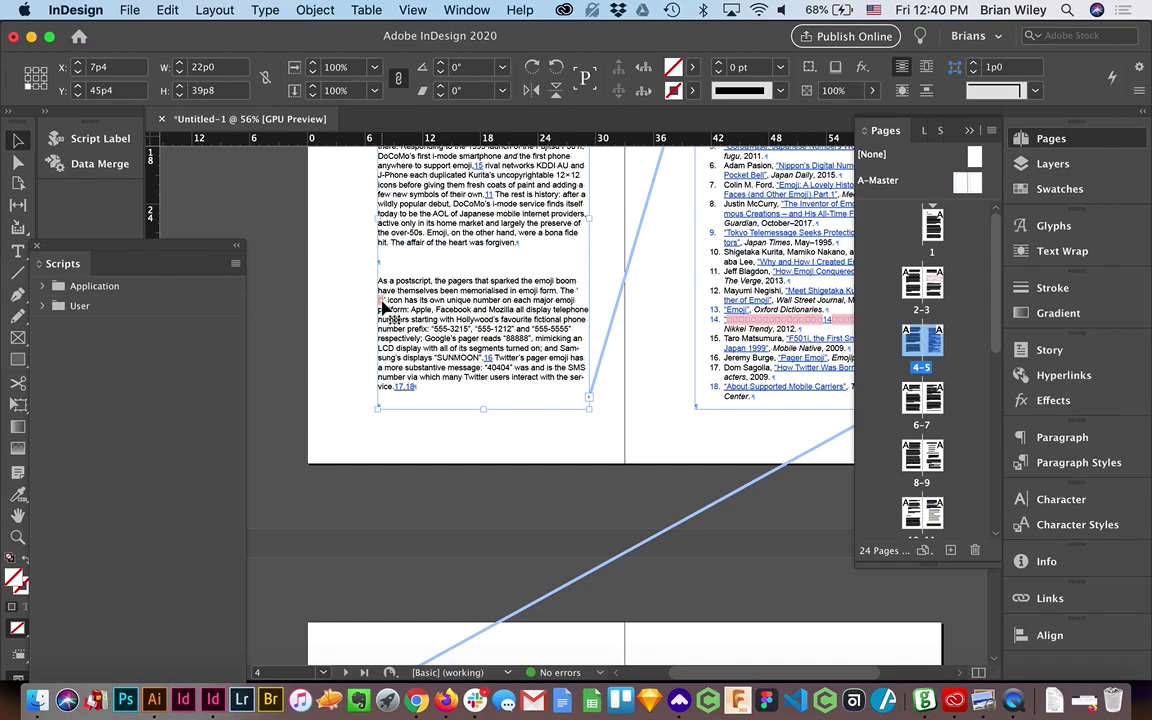
Move through the layout, then show the User scripts folder listing missing_glyphs.jsx
left_click_drag(384, 308, 423, 272)
scroll(423, 272, "up", 4)
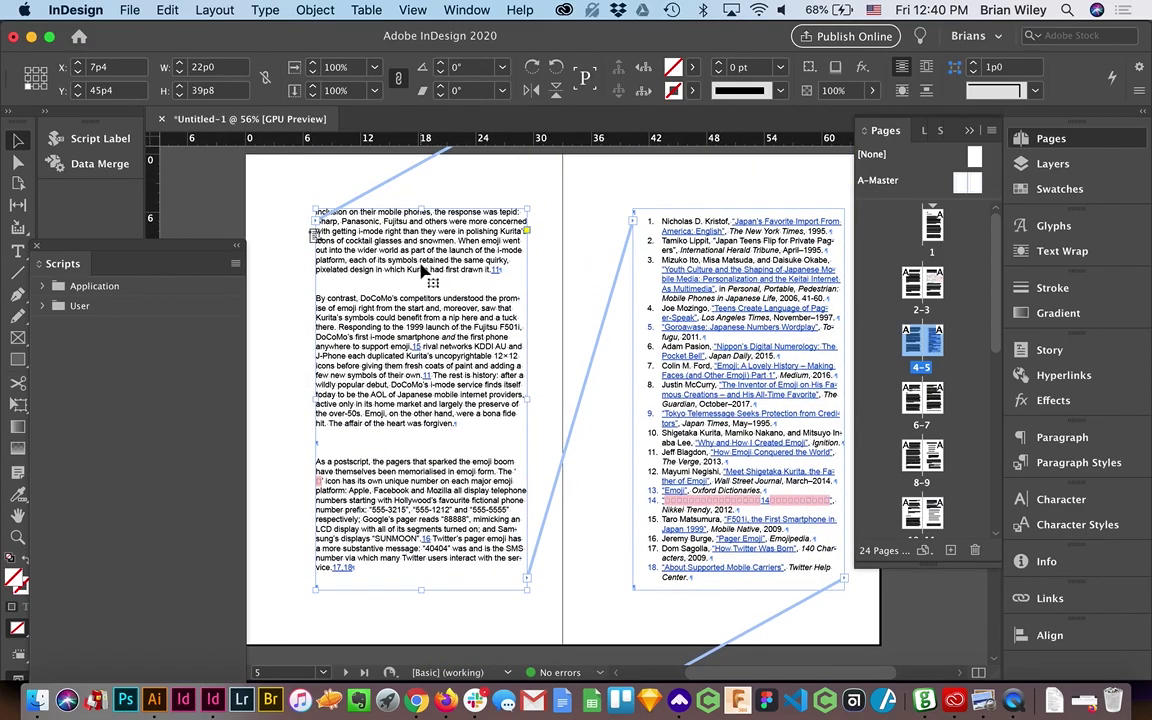
left_click_drag(422, 268, 324, 480)
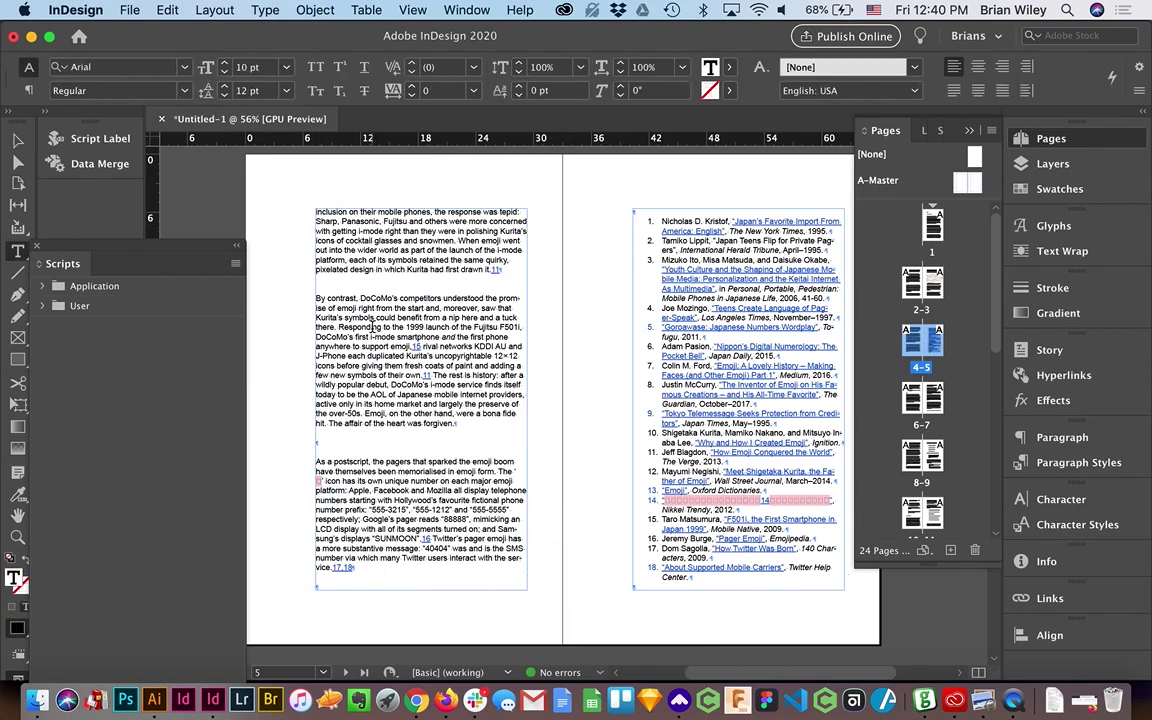
scroll(343, 338, "down", 3)
scroll(343, 338, "down", 10)
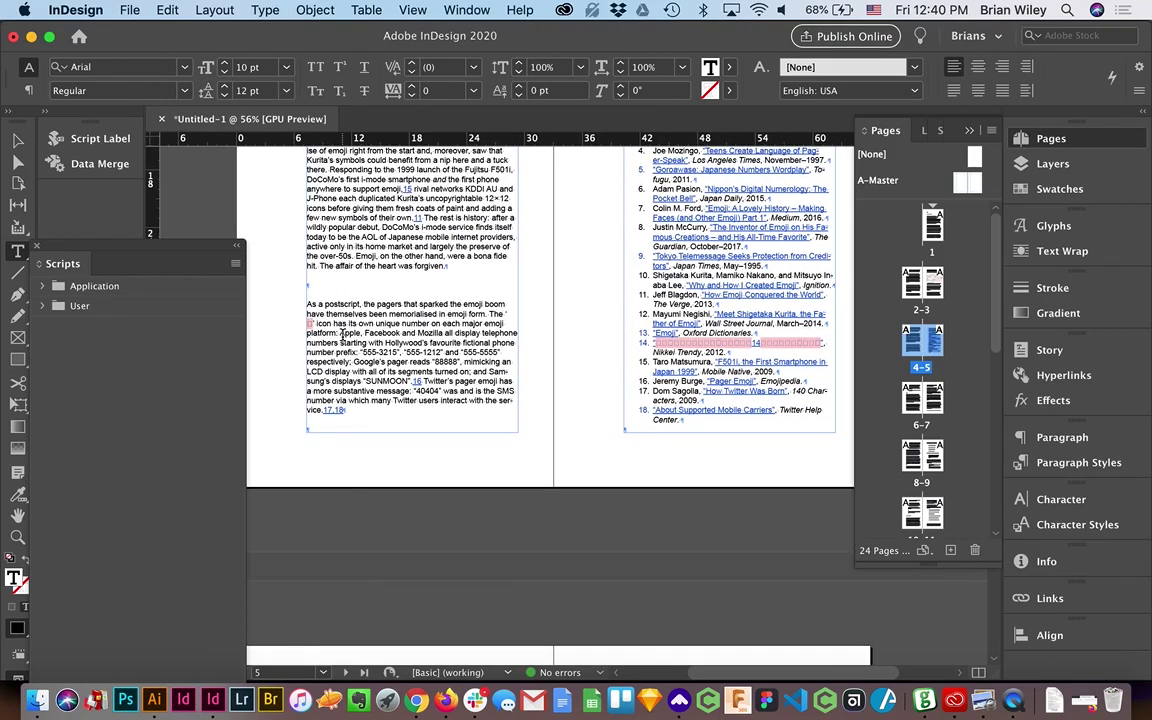
scroll(343, 338, "down", 10)
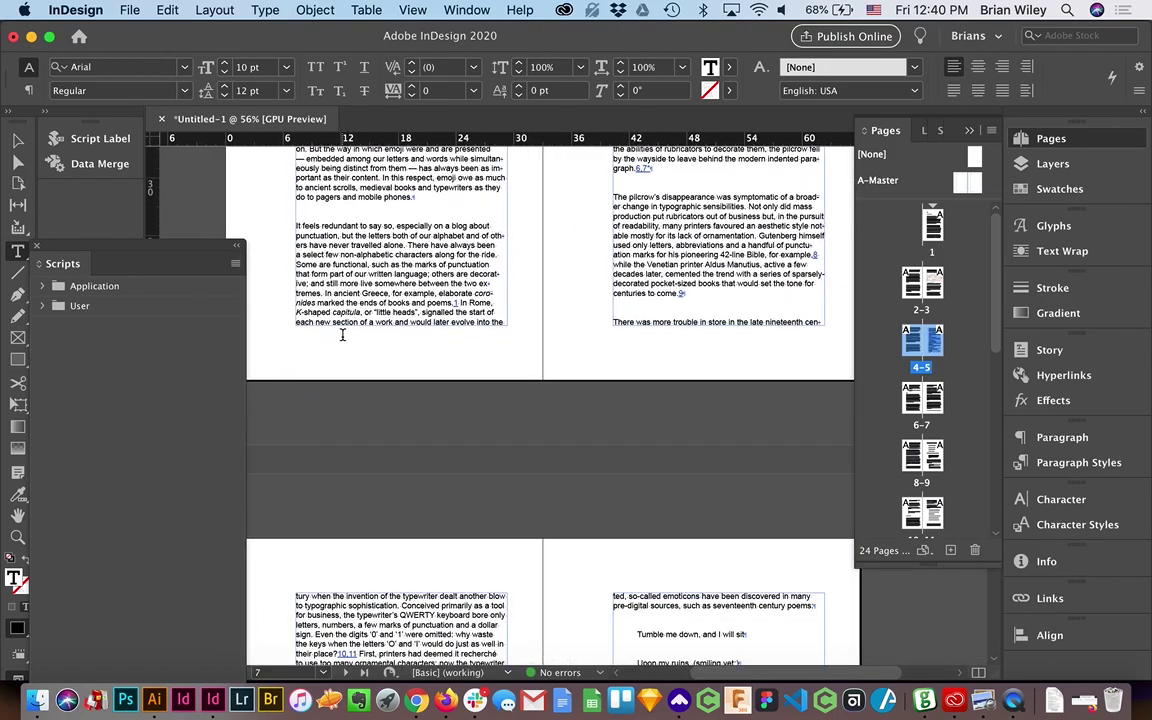
scroll(343, 336, "down", 10)
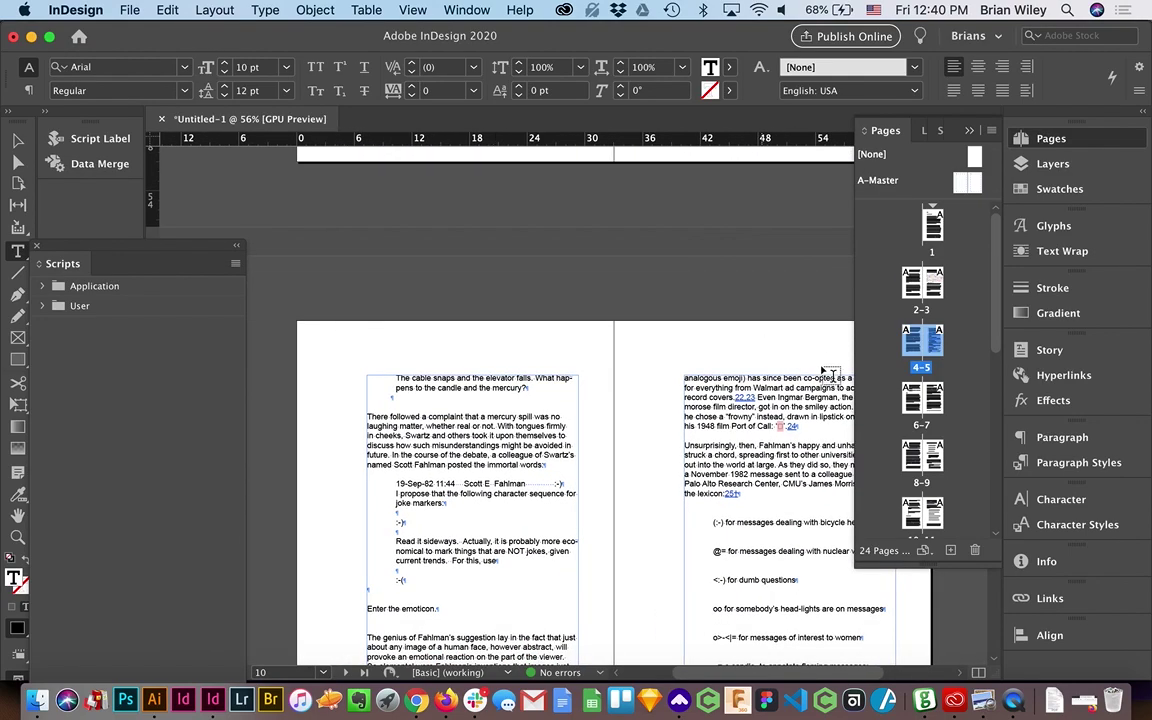
scroll(913, 436, "down", 5)
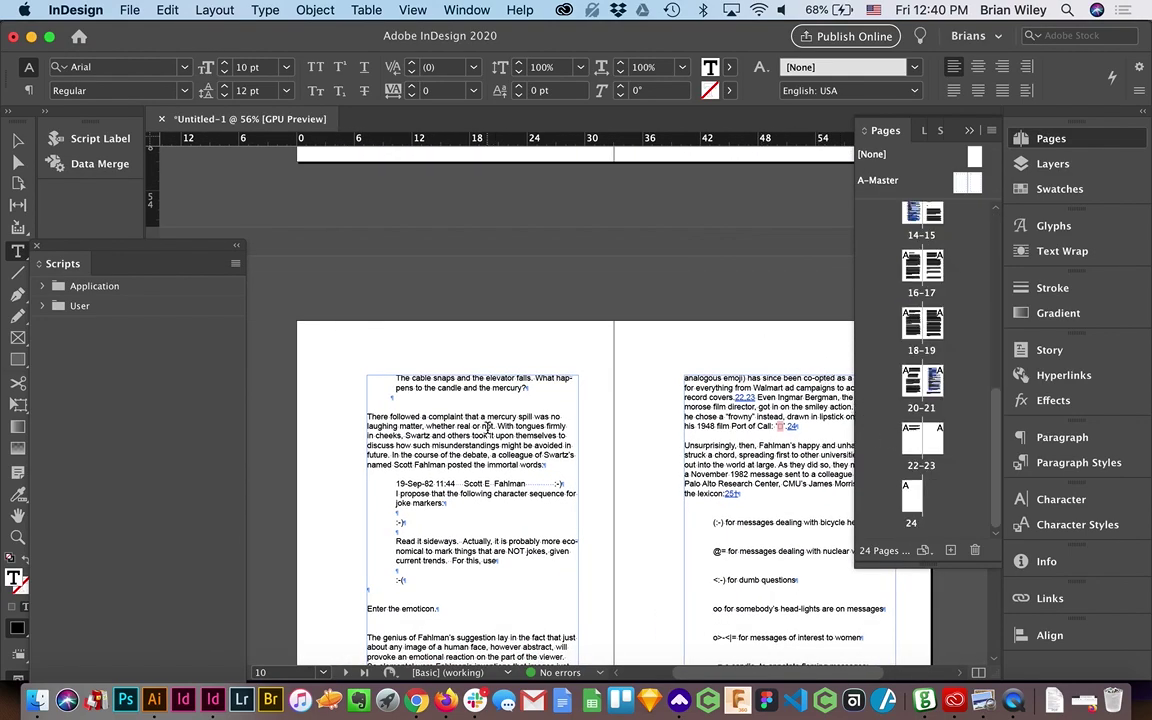
scroll(487, 428, "up", 10)
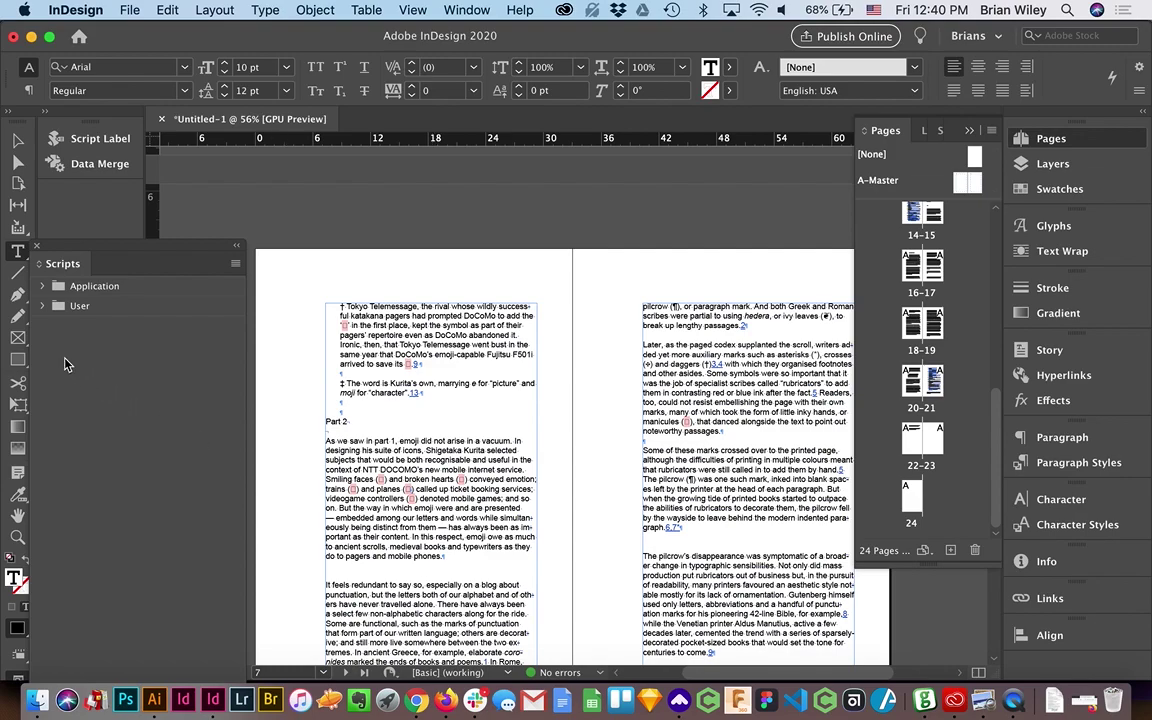
left_click(41, 307)
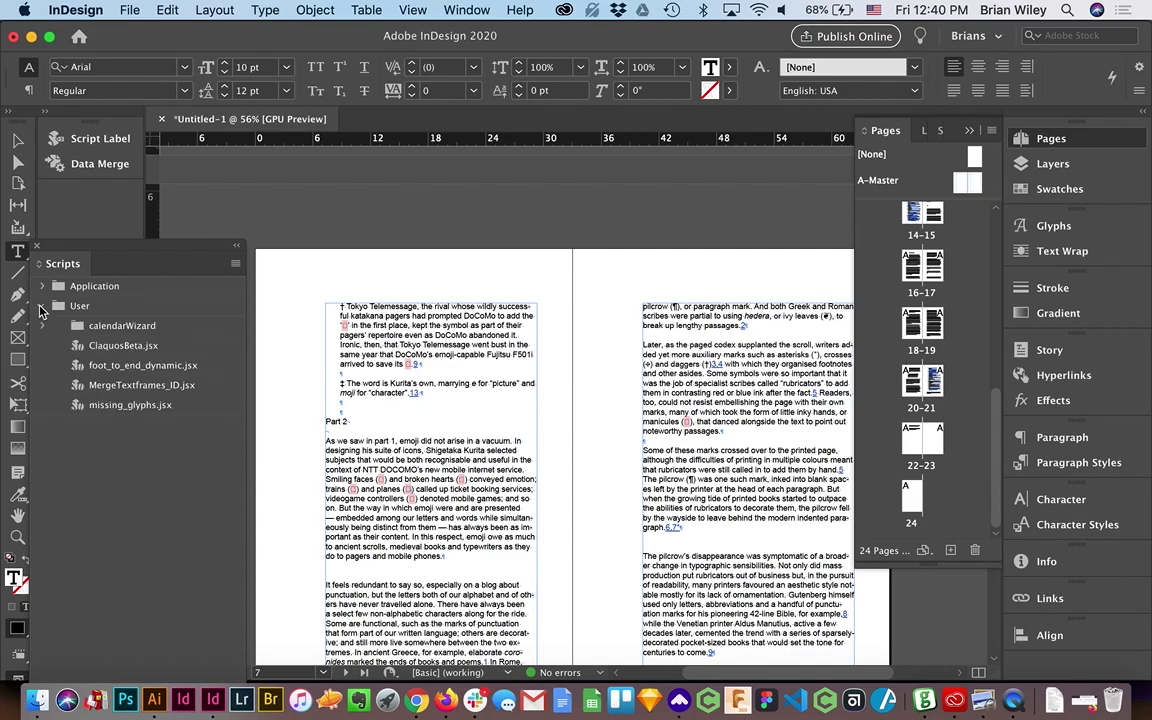
Run missing_glyphs.jsx from the User scripts folder and move its Missing glyphs dialog aside
left_click(464, 9)
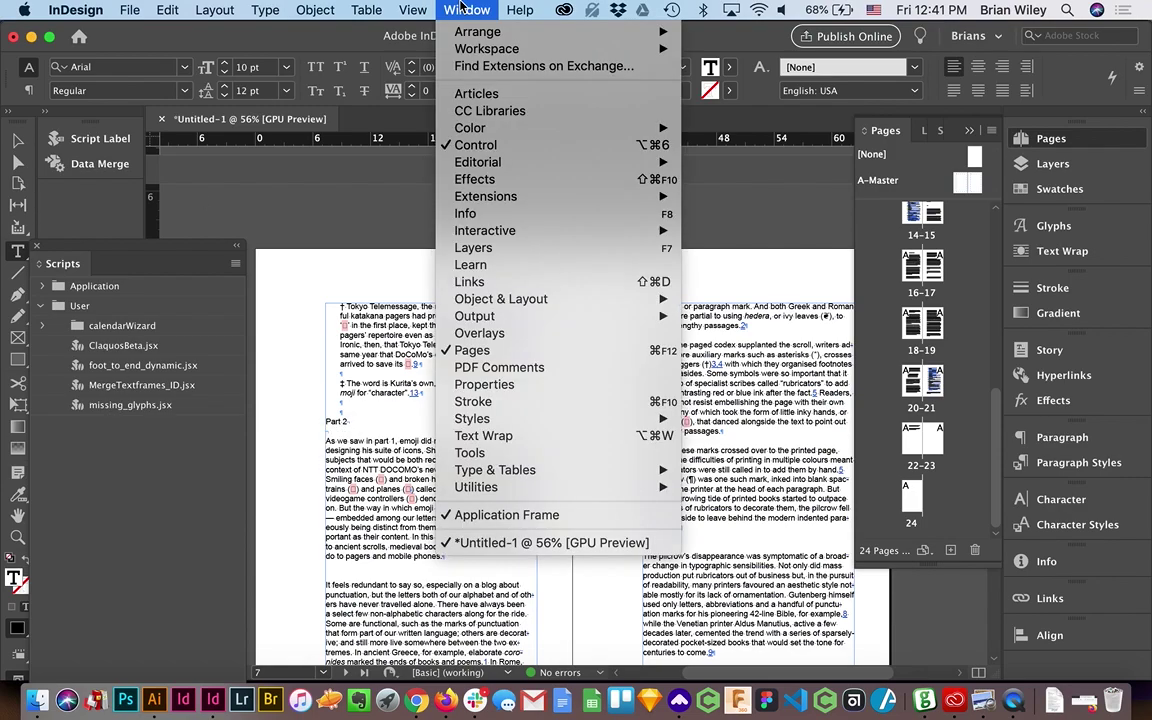
mouse_move(573, 487)
left_click(45, 307)
left_click(41, 306)
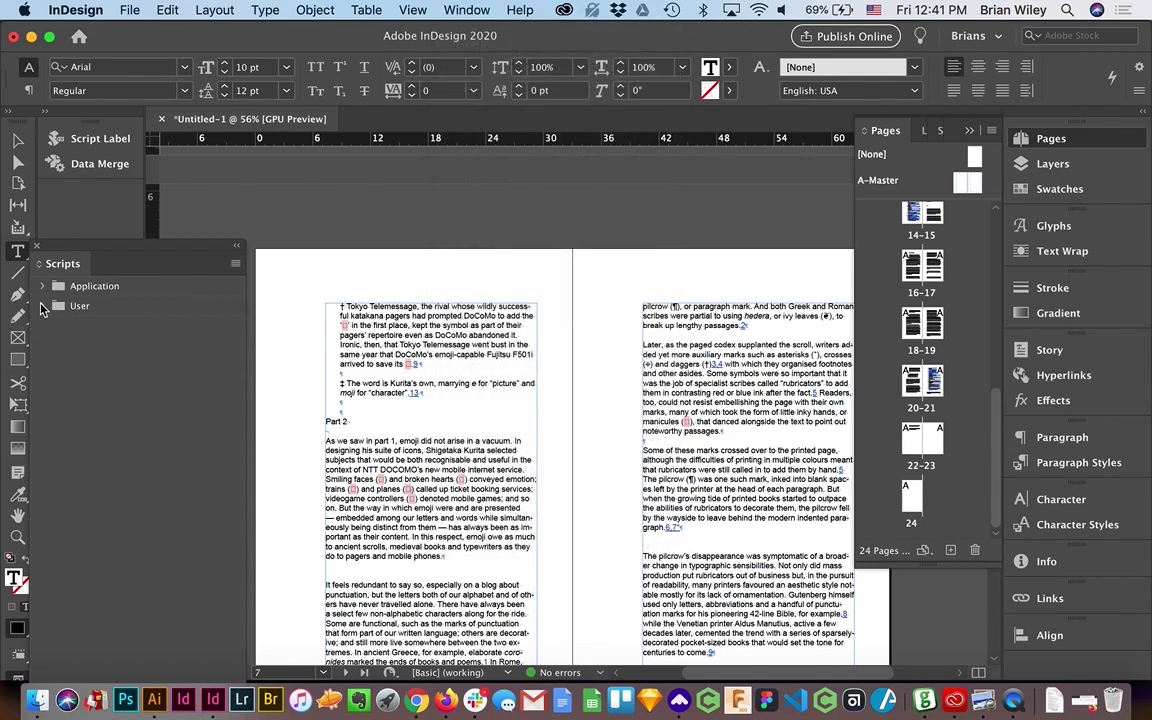
left_click(42, 307)
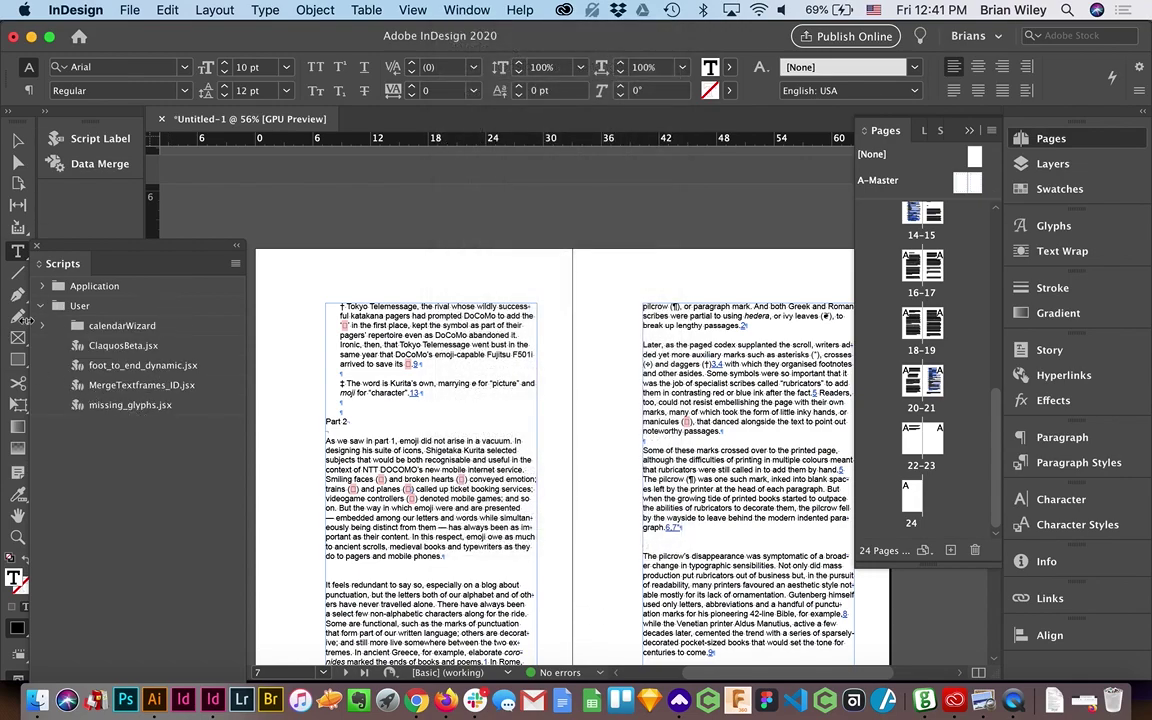
double_click(140, 406)
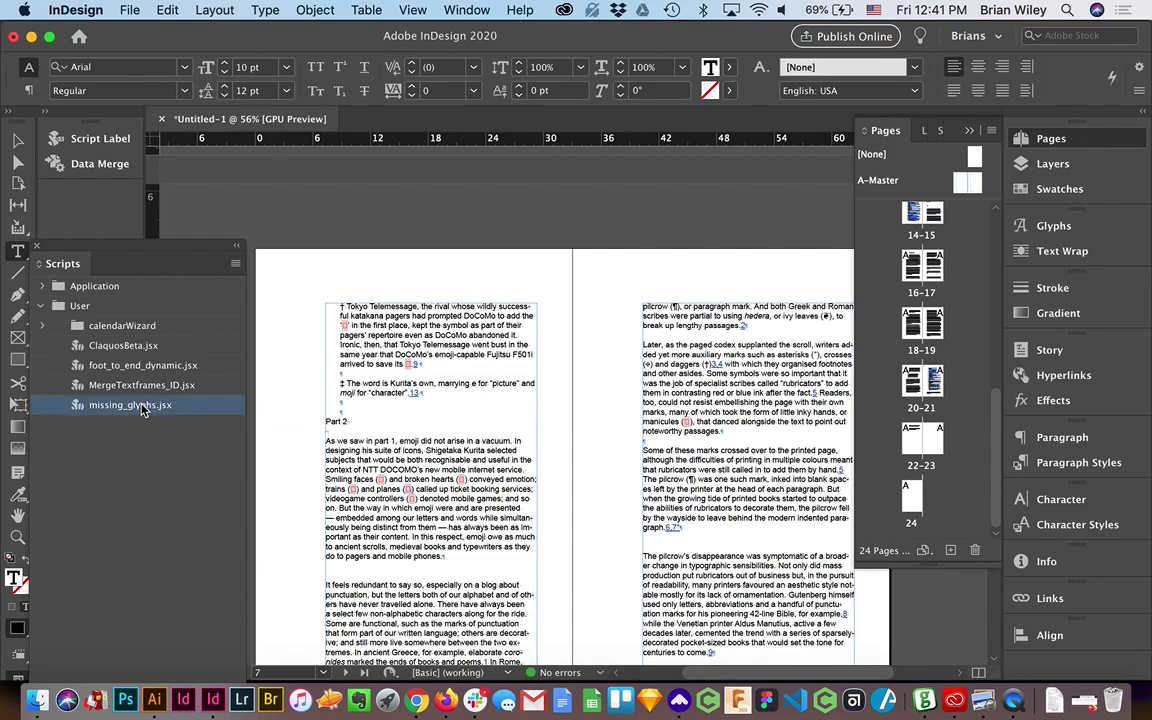
left_click_drag(469, 293, 387, 144)
Replace missing glyphs with Apple Color Emoji, with Display turned off
left_click(303, 217)
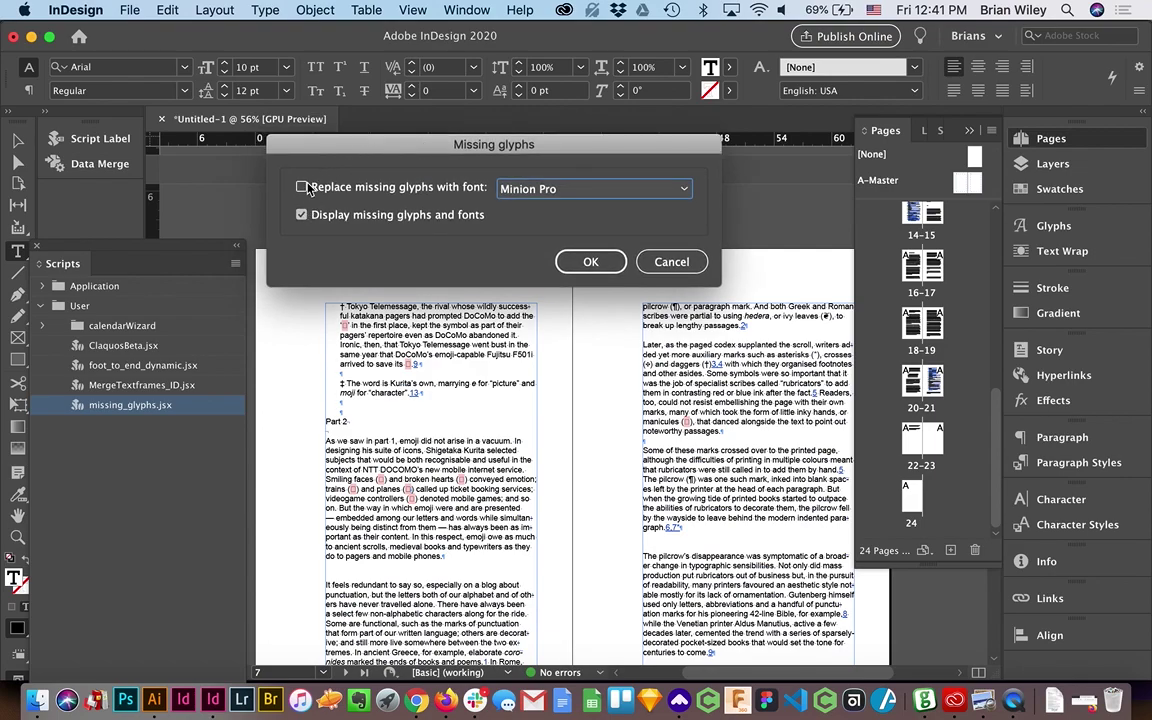
left_click(304, 188)
left_click(614, 190)
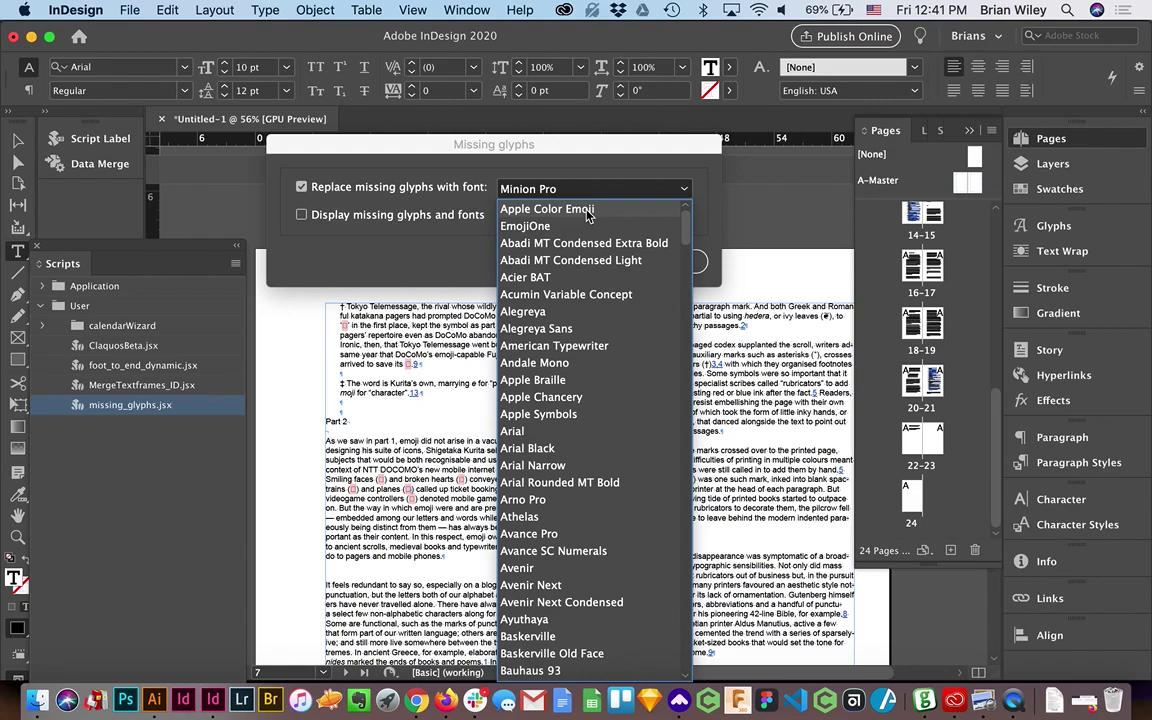
left_click(588, 211)
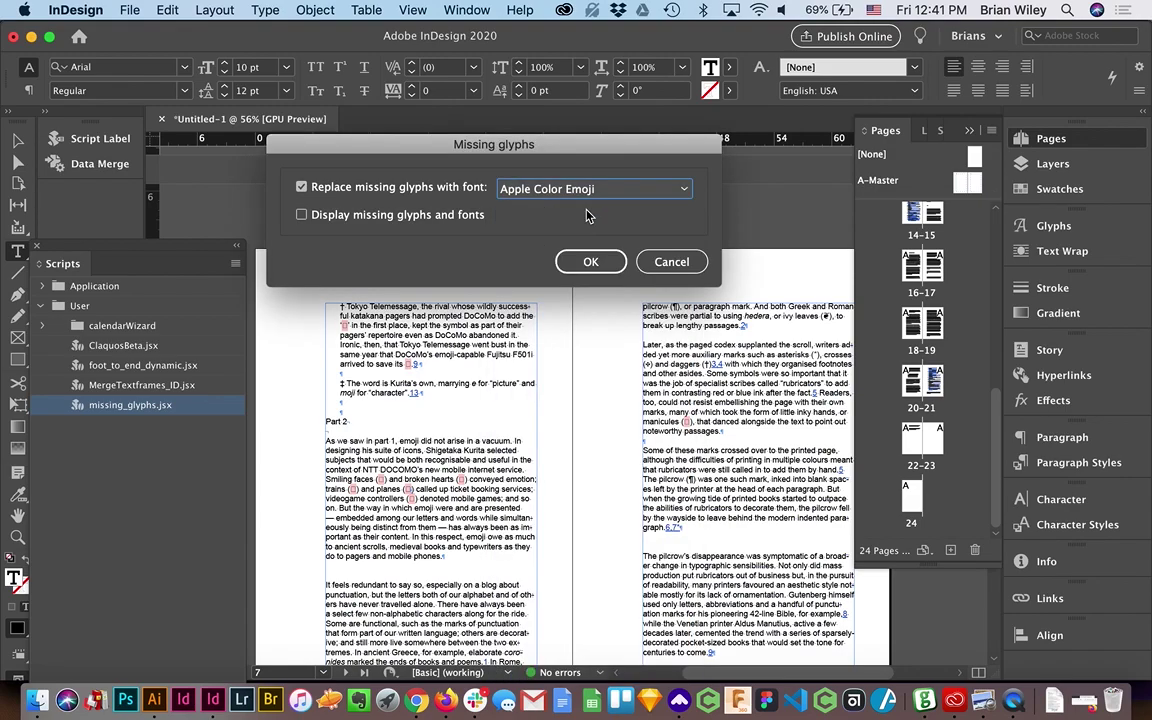
left_click(591, 262)
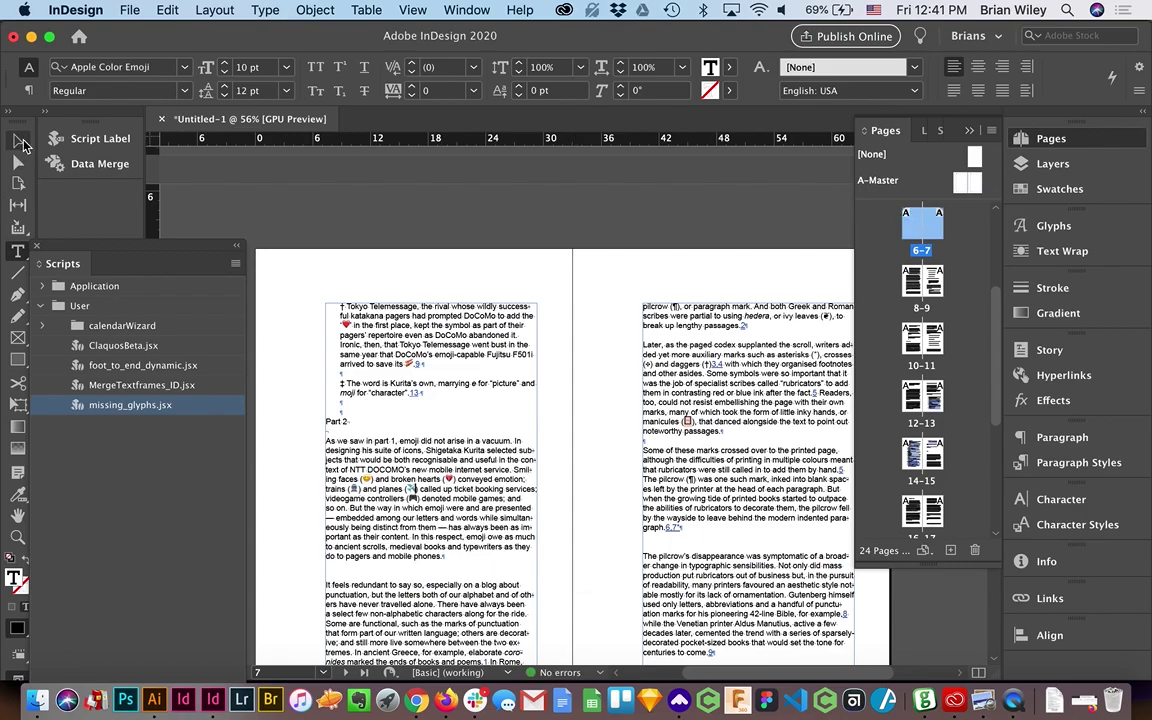
left_click(20, 142)
scroll(532, 545, "down", 5)
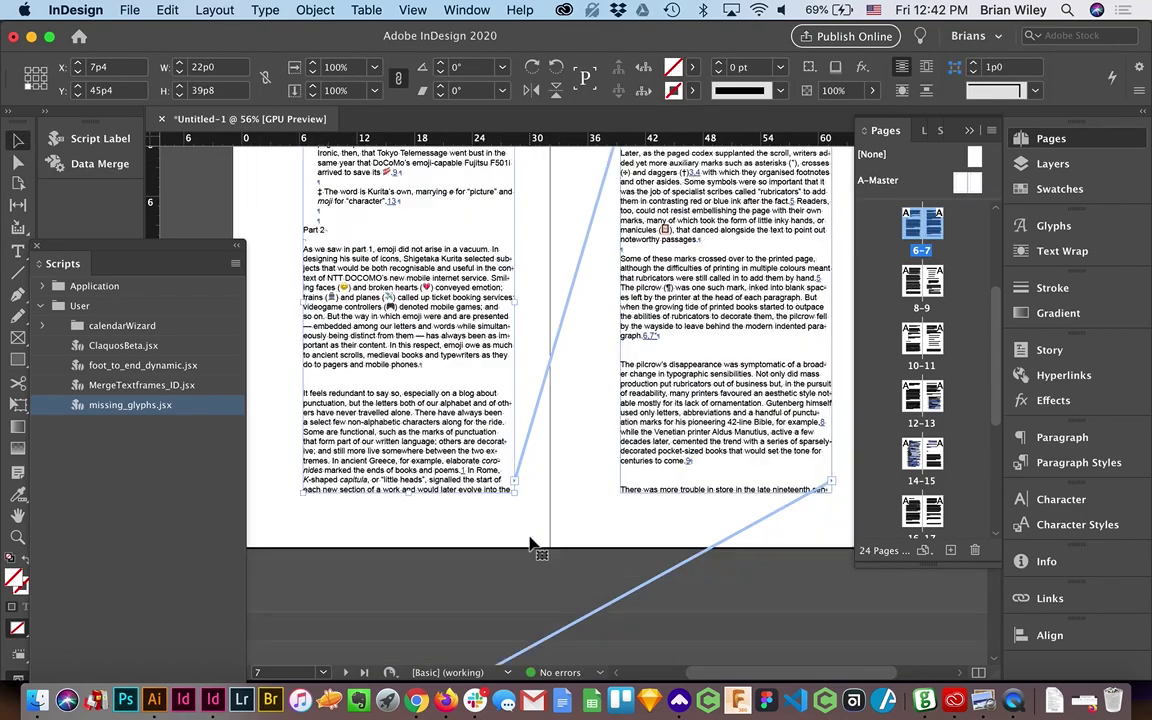
scroll(532, 545, "down", 20)
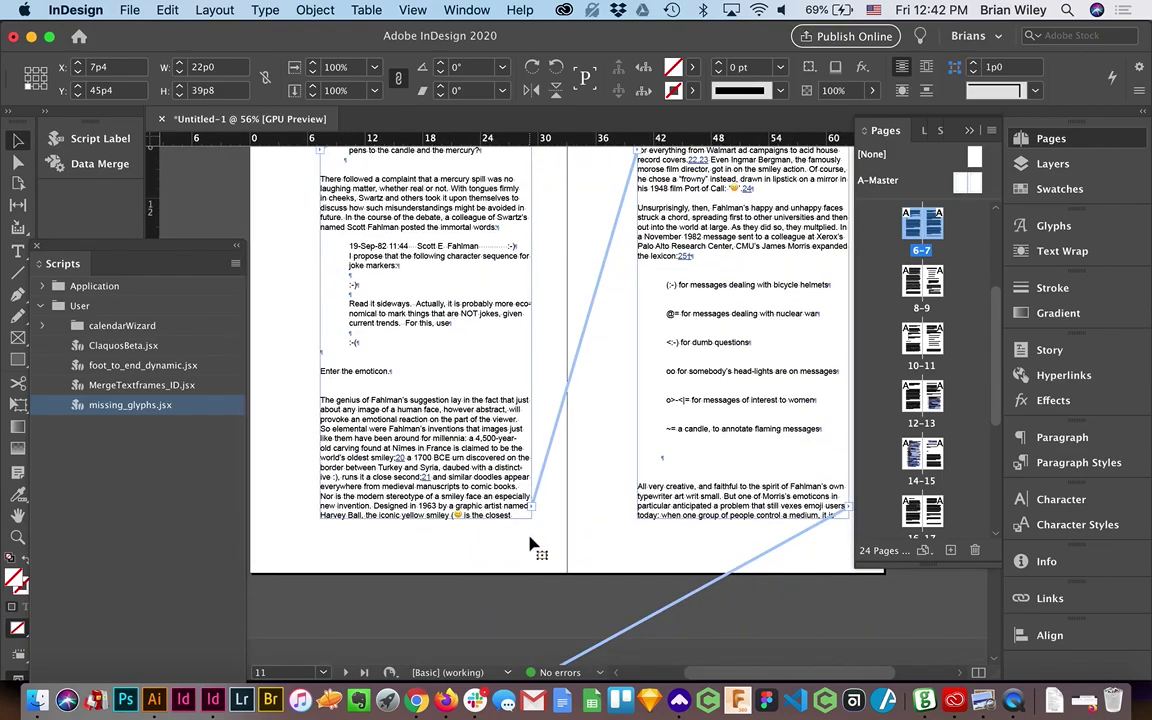
scroll(532, 545, "down", 8)
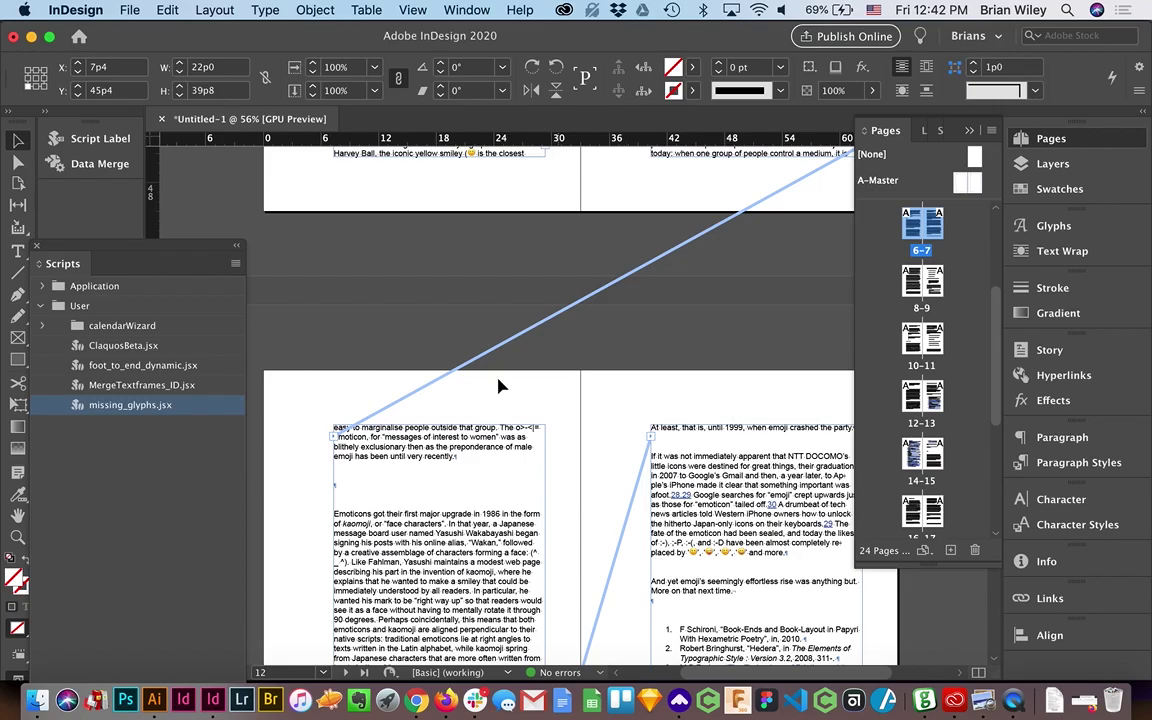
scroll(437, 373, "up", 10)
scroll(437, 373, "up", 15)
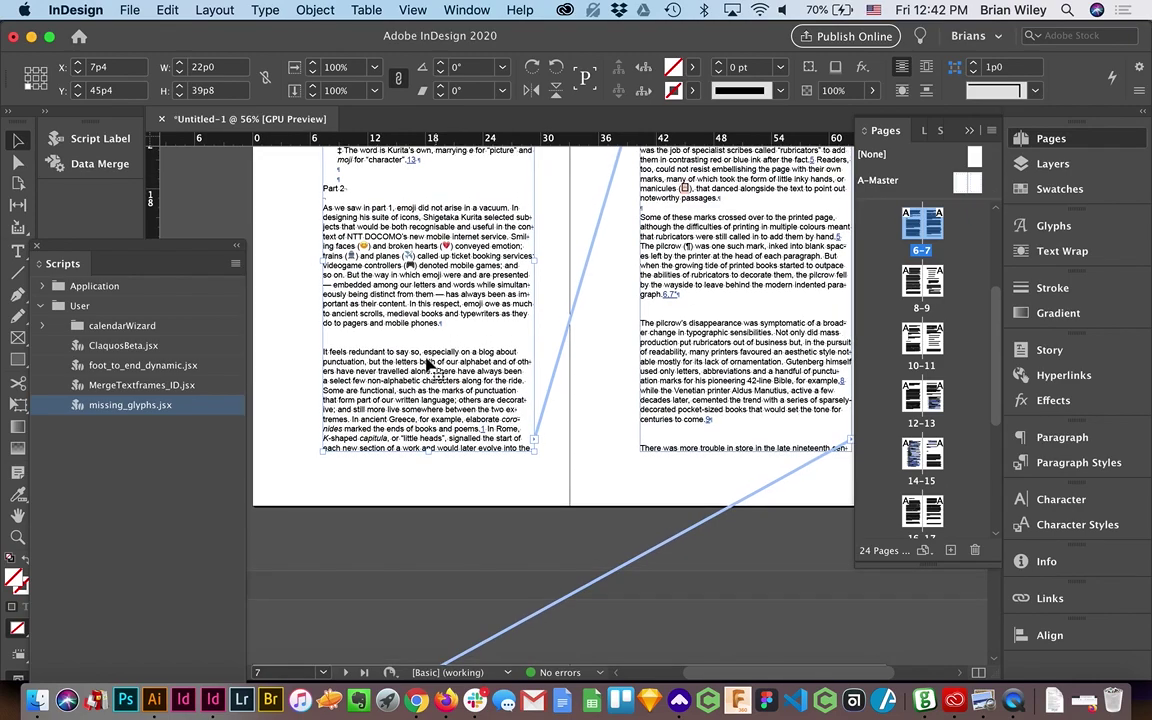
double_click(326, 207)
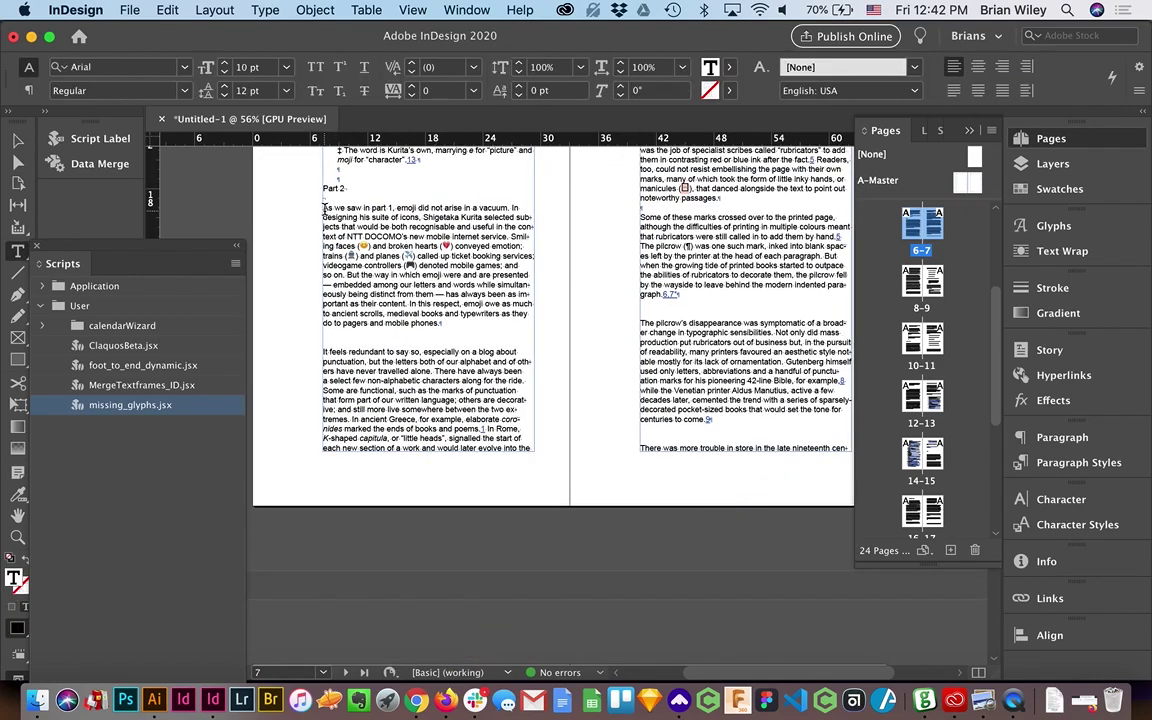
Set the 'As we saw in part 1' paragraph to Arial Regular, then deselect it
left_click_drag(326, 207, 440, 328)
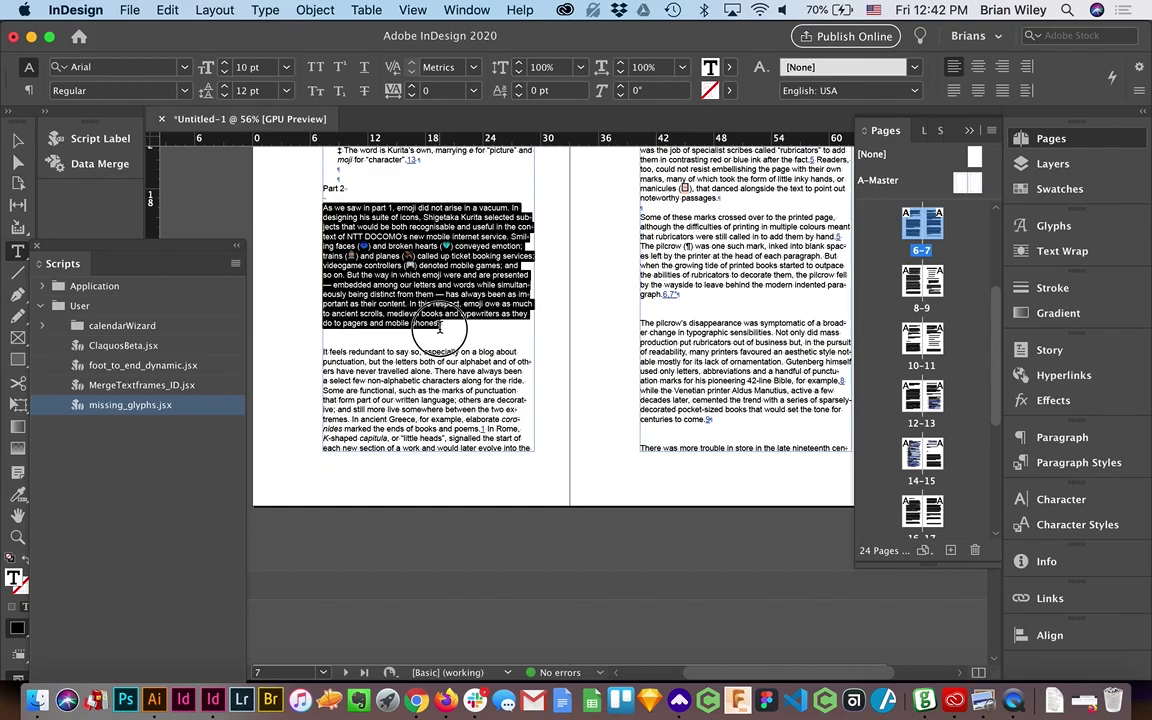
left_click(81, 67)
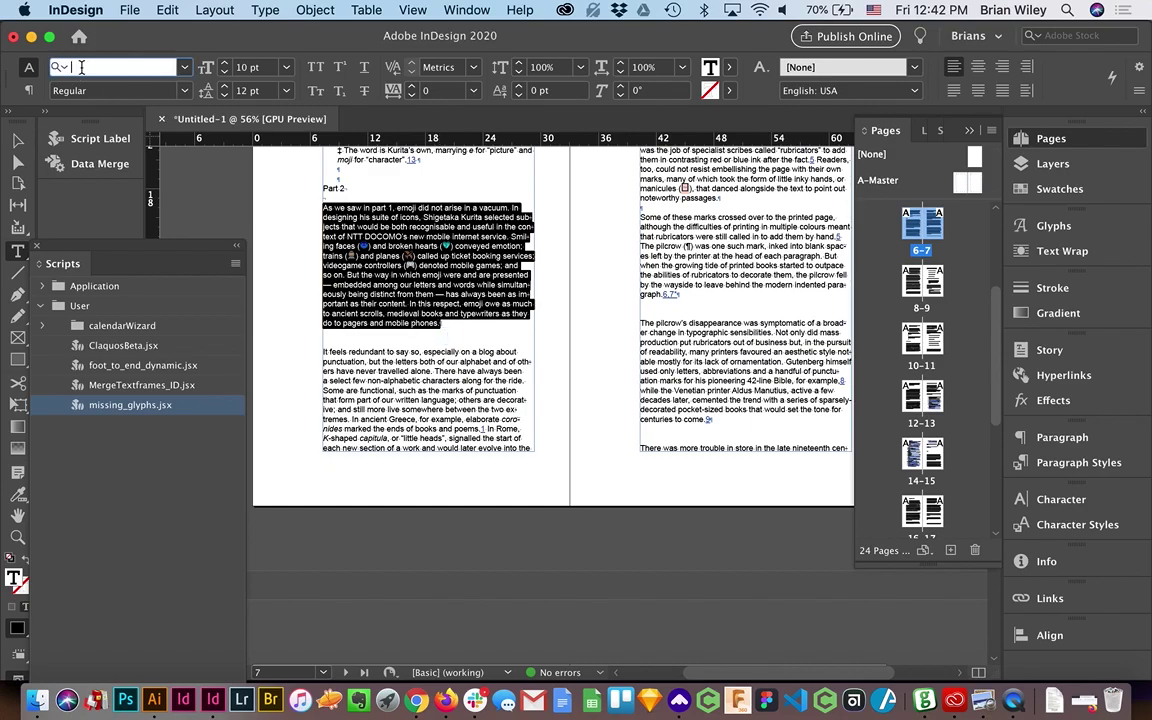
type("arial")
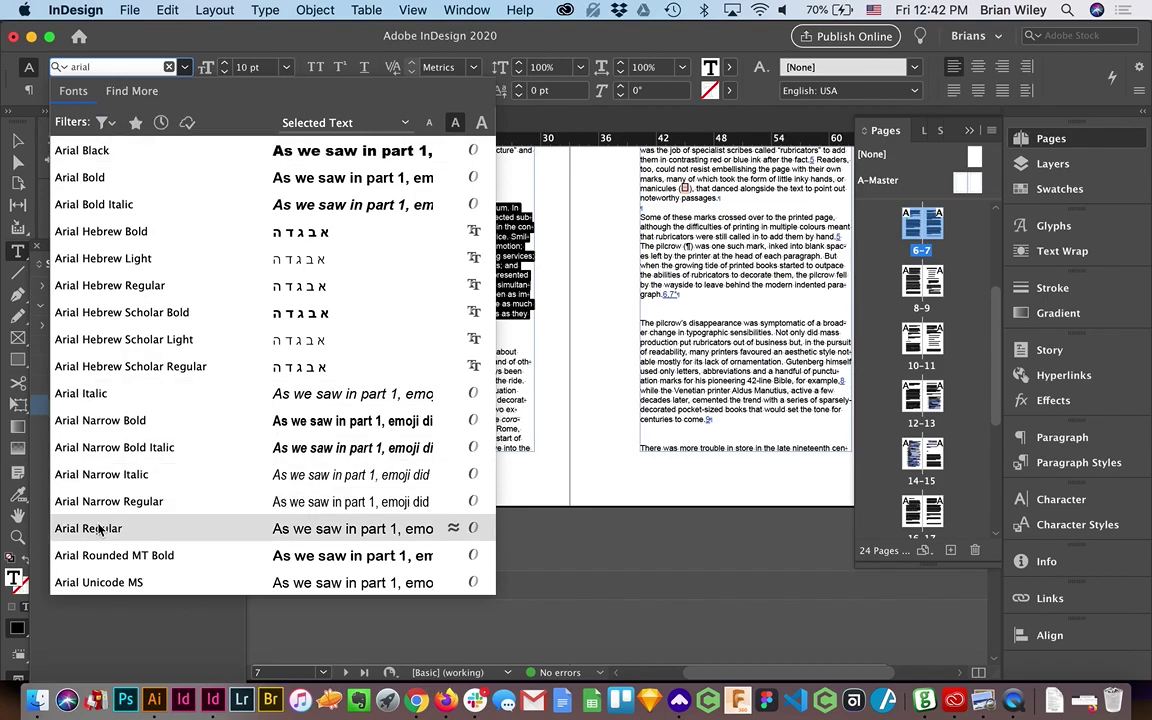
left_click(99, 530)
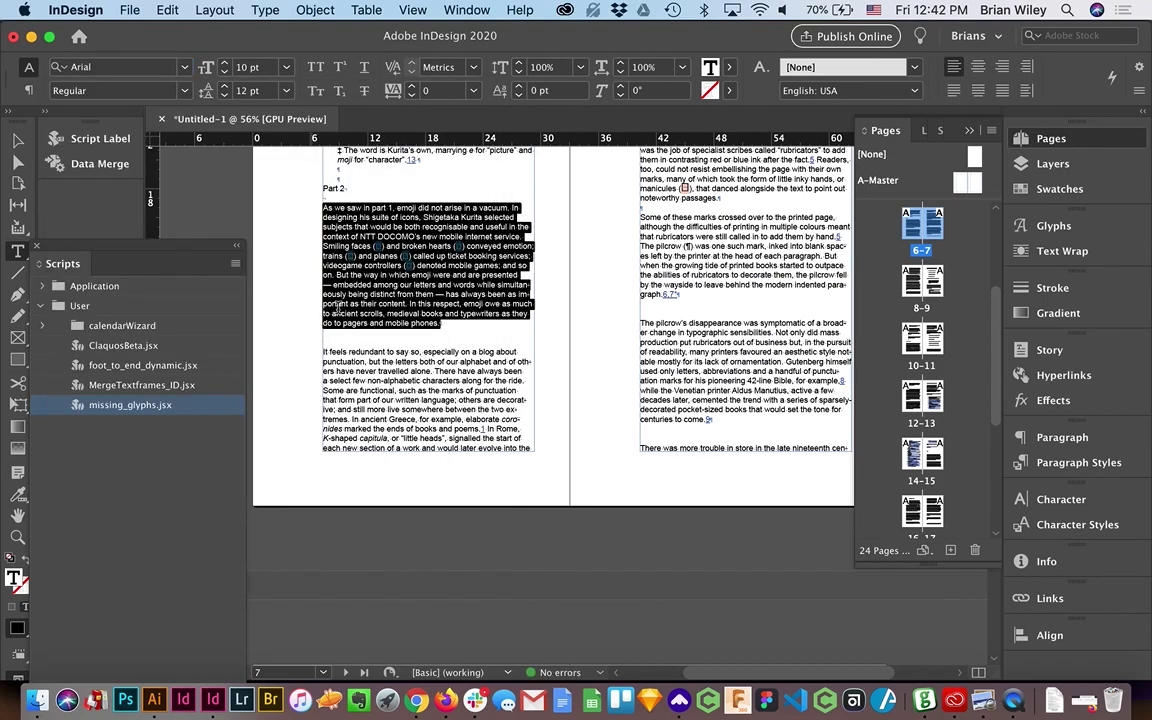
left_click(386, 265)
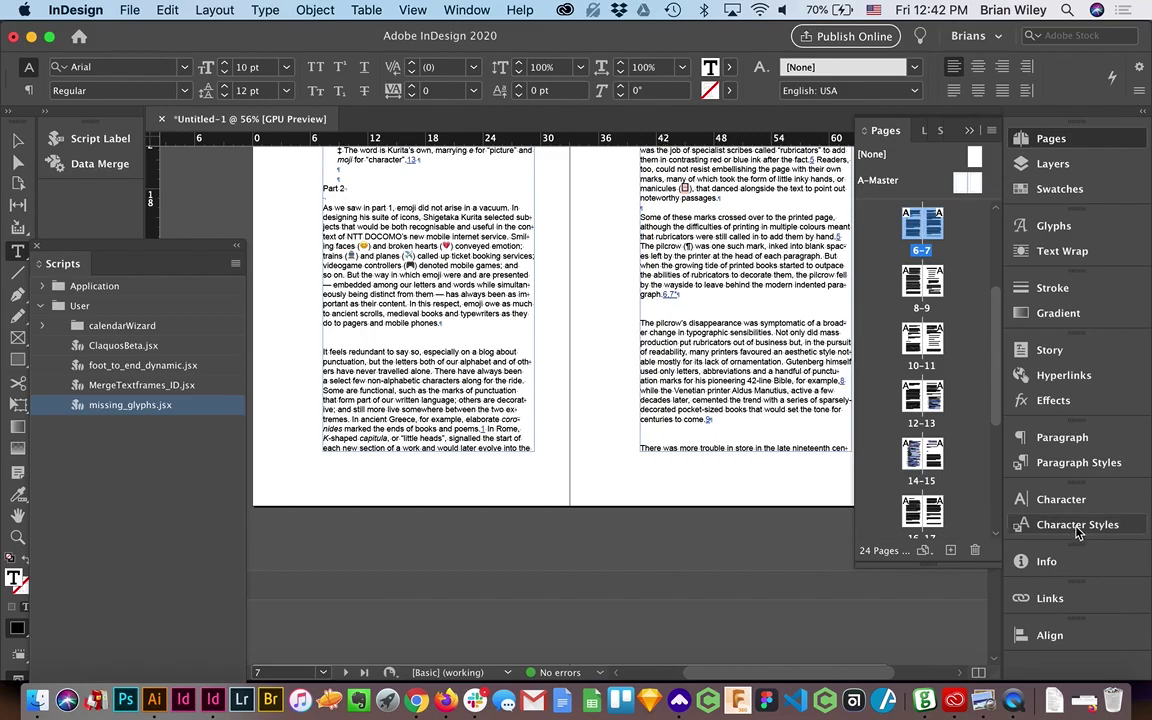
left_click(1077, 526)
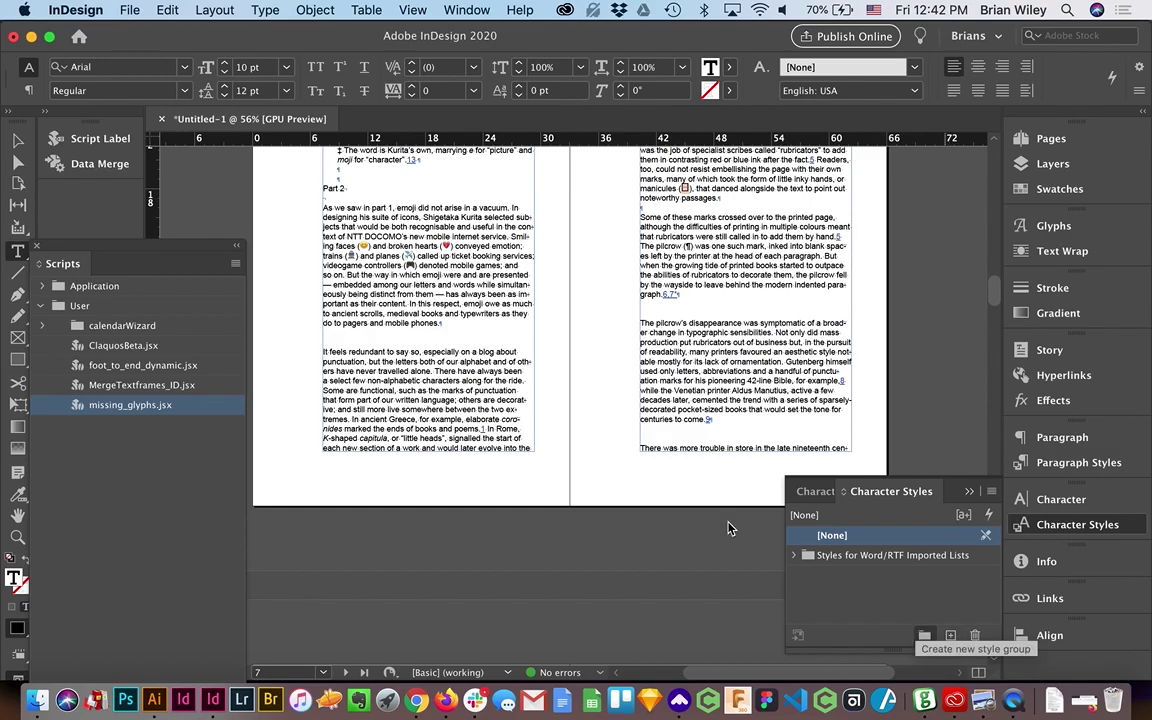
Select the story's text frame as an object
left_click(18, 140)
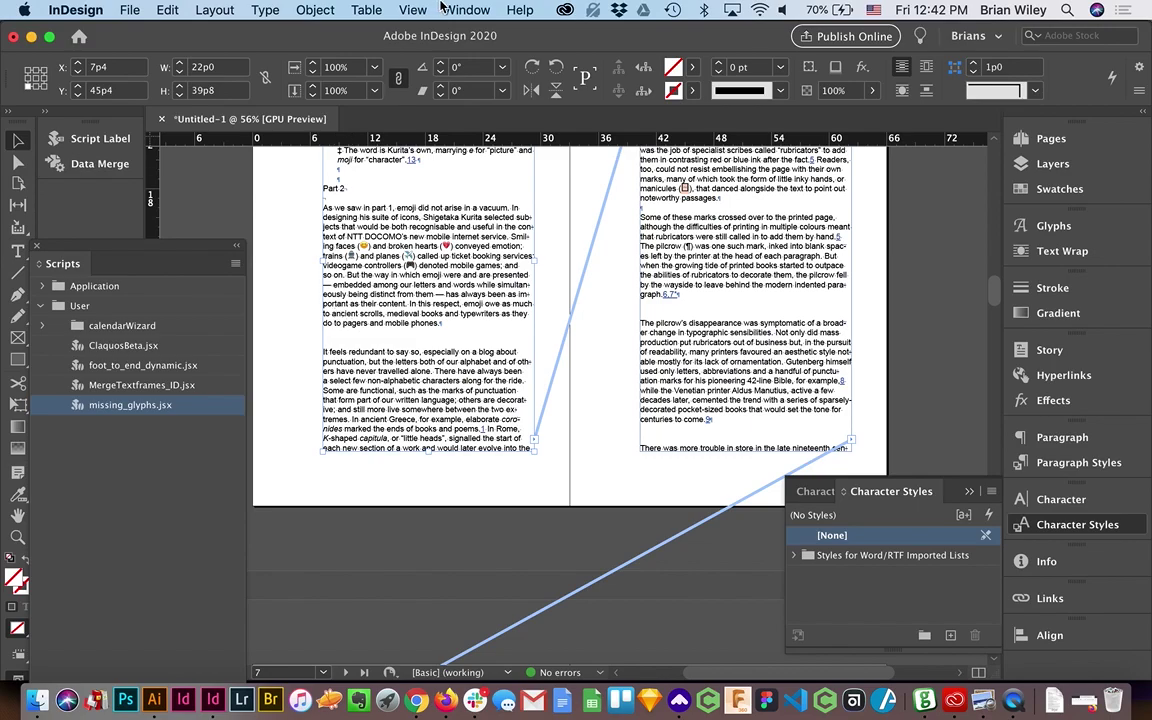
Set the Find/Change Find Format to font Apple Color Emoji, style Regular
left_click(167, 10)
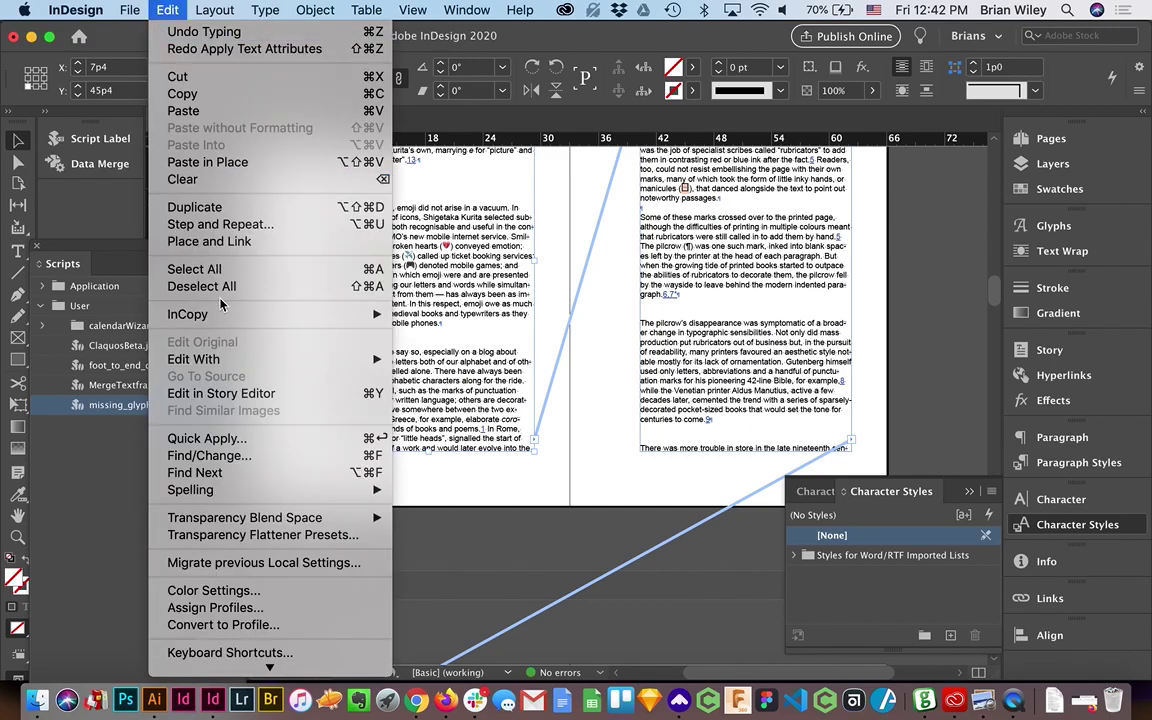
left_click(260, 456)
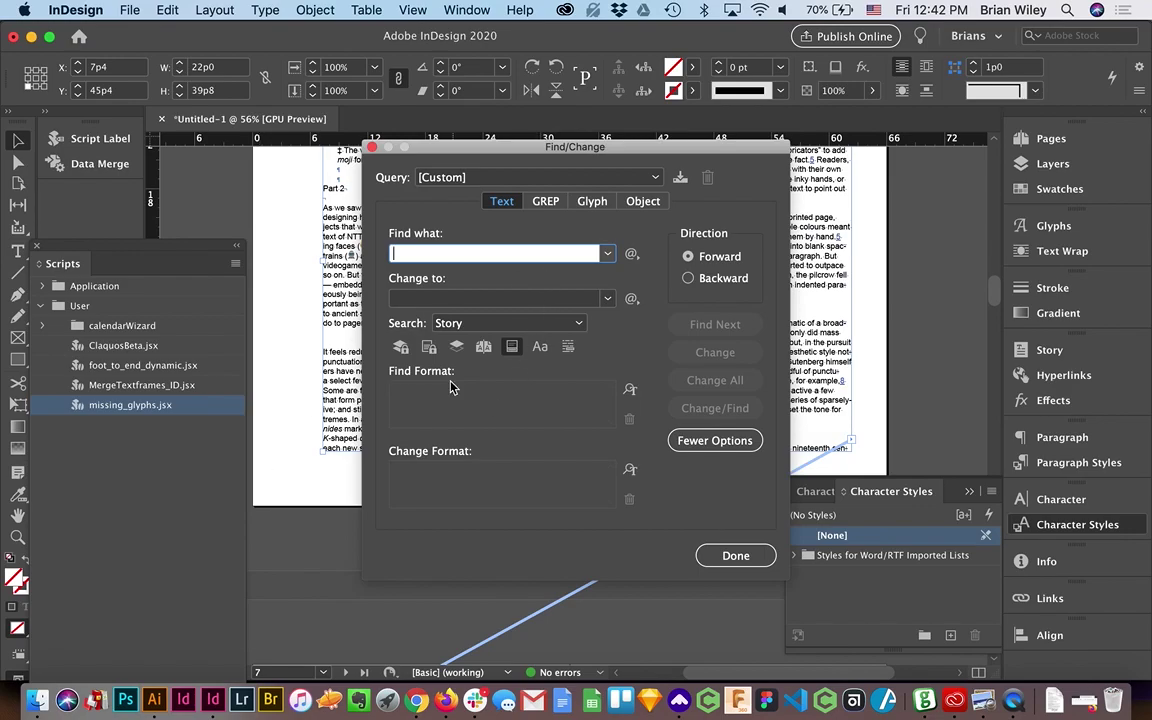
left_click(629, 390)
left_click(236, 240)
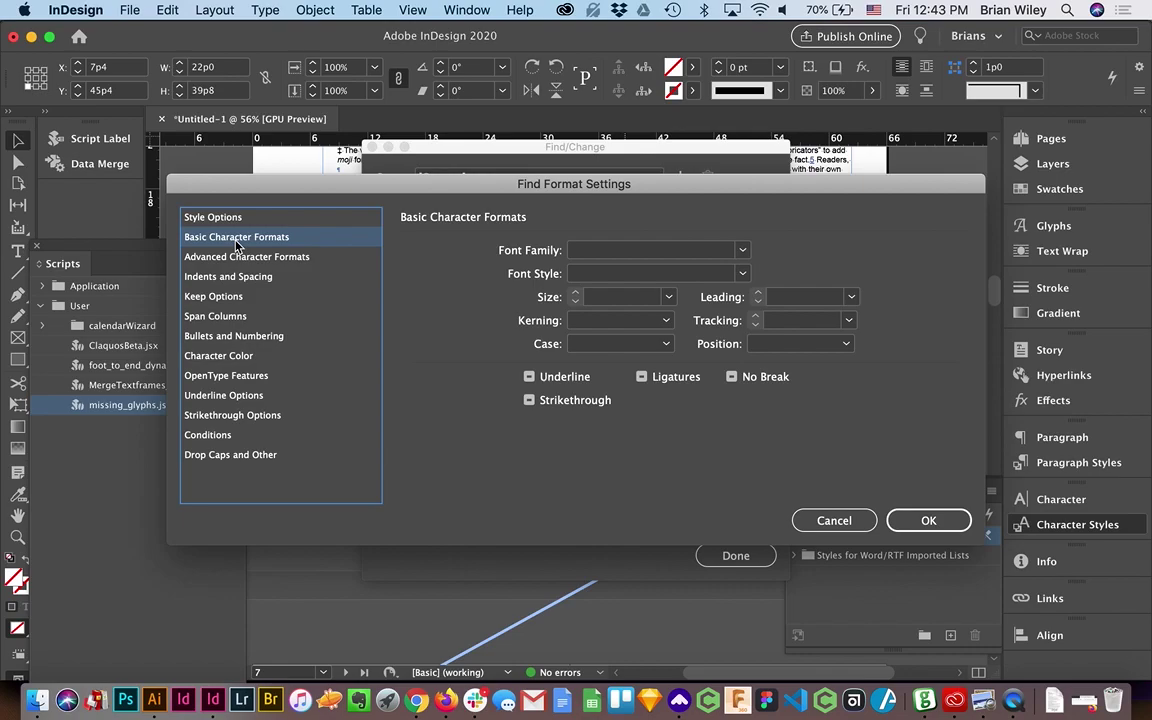
left_click(575, 250)
type("Apple Color Emoji")
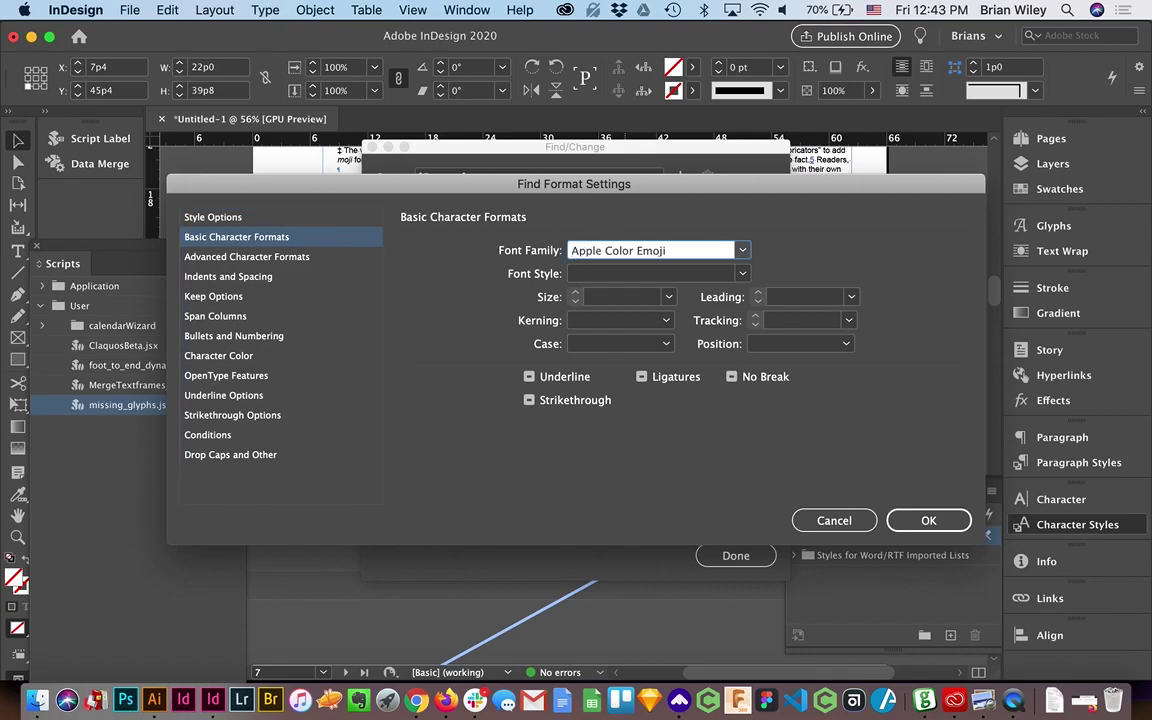
key("Tab")
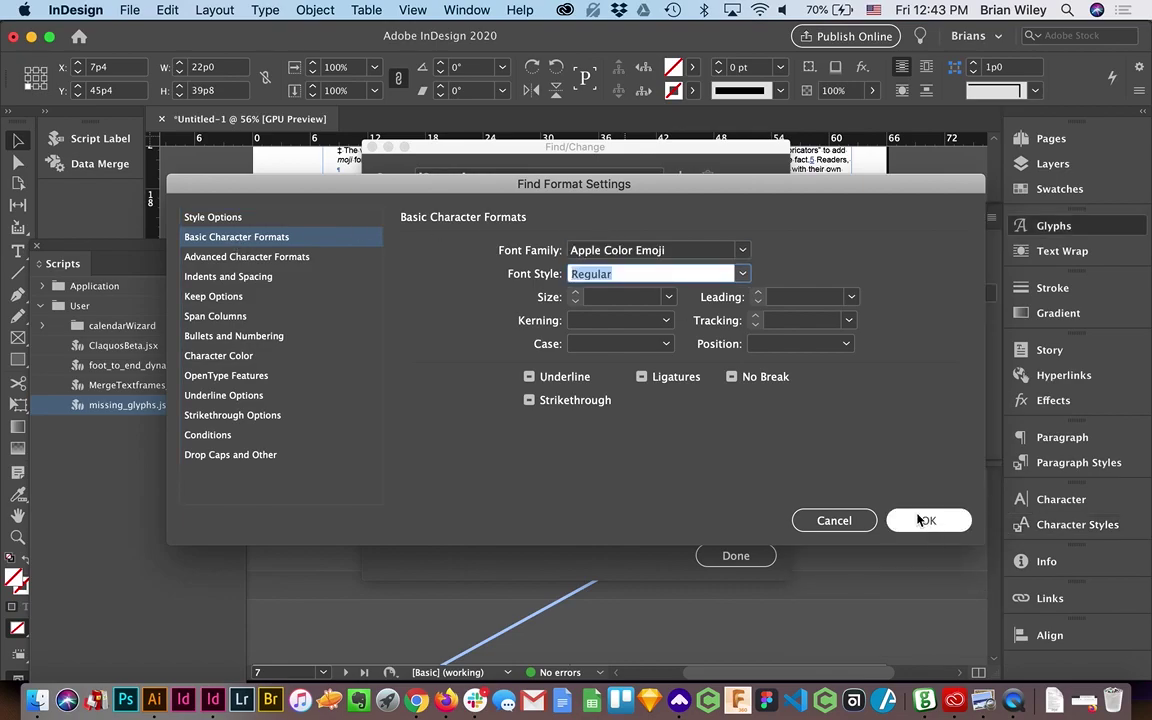
left_click(925, 520)
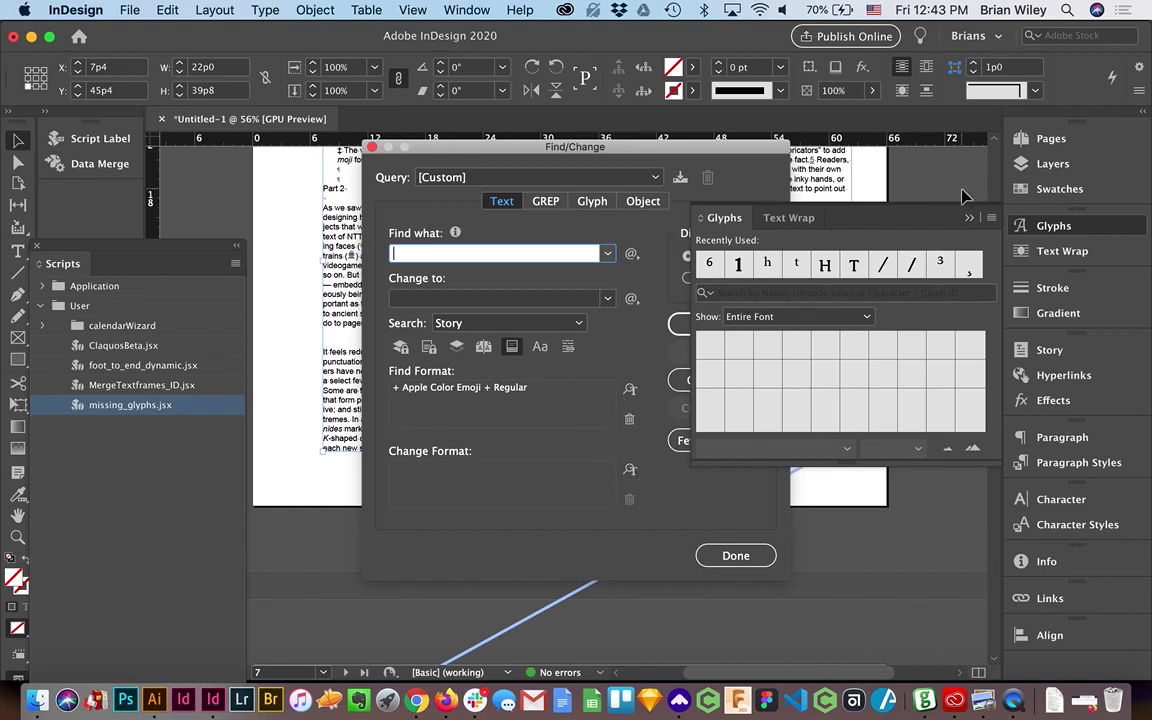
Create an 'Emoji' character style in Apple Color Emoji Regular as the Change Format
left_click(869, 193)
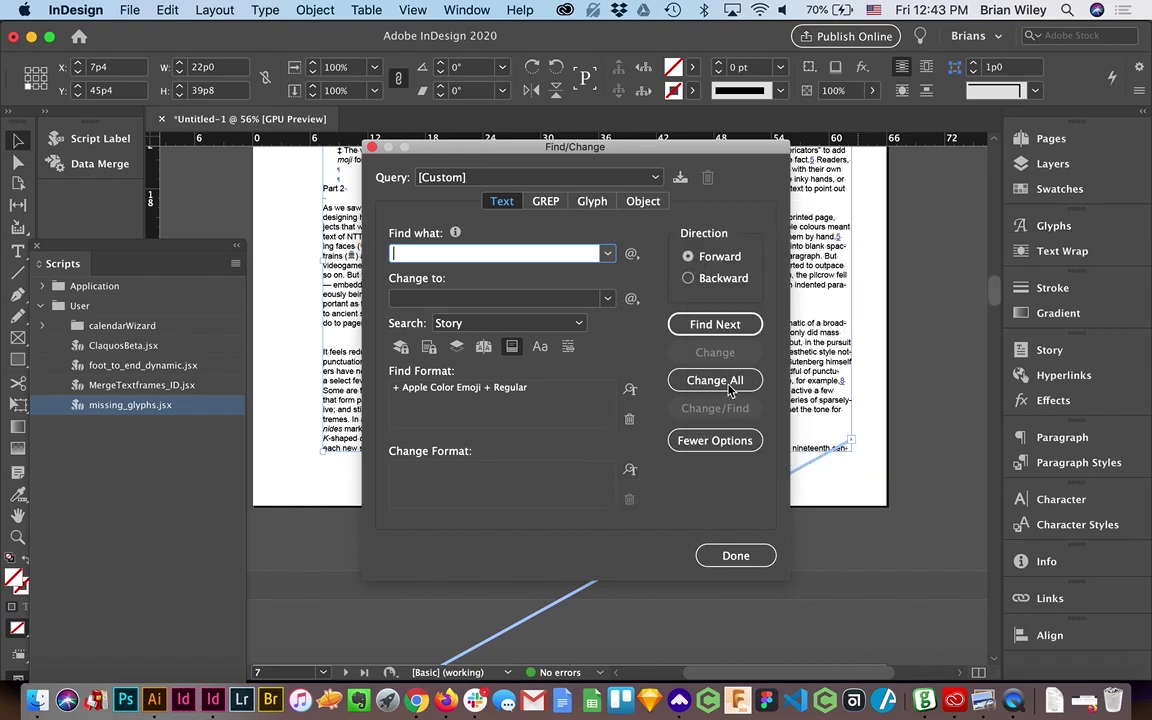
left_click(629, 474)
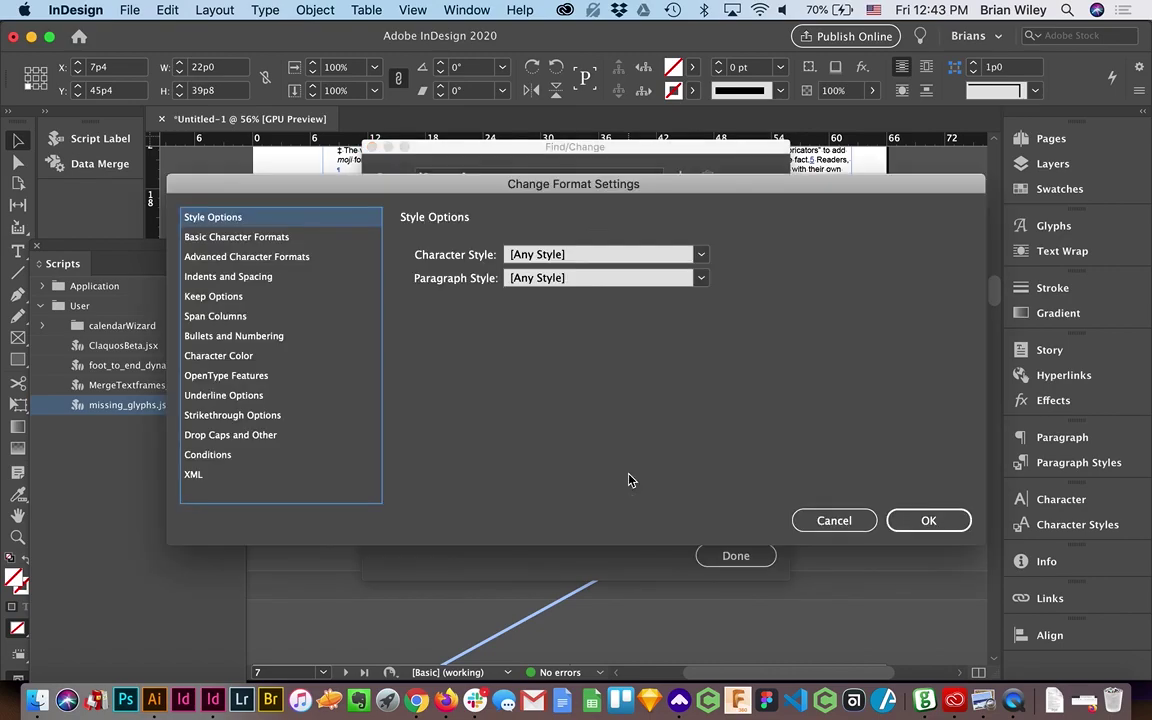
left_click(702, 256)
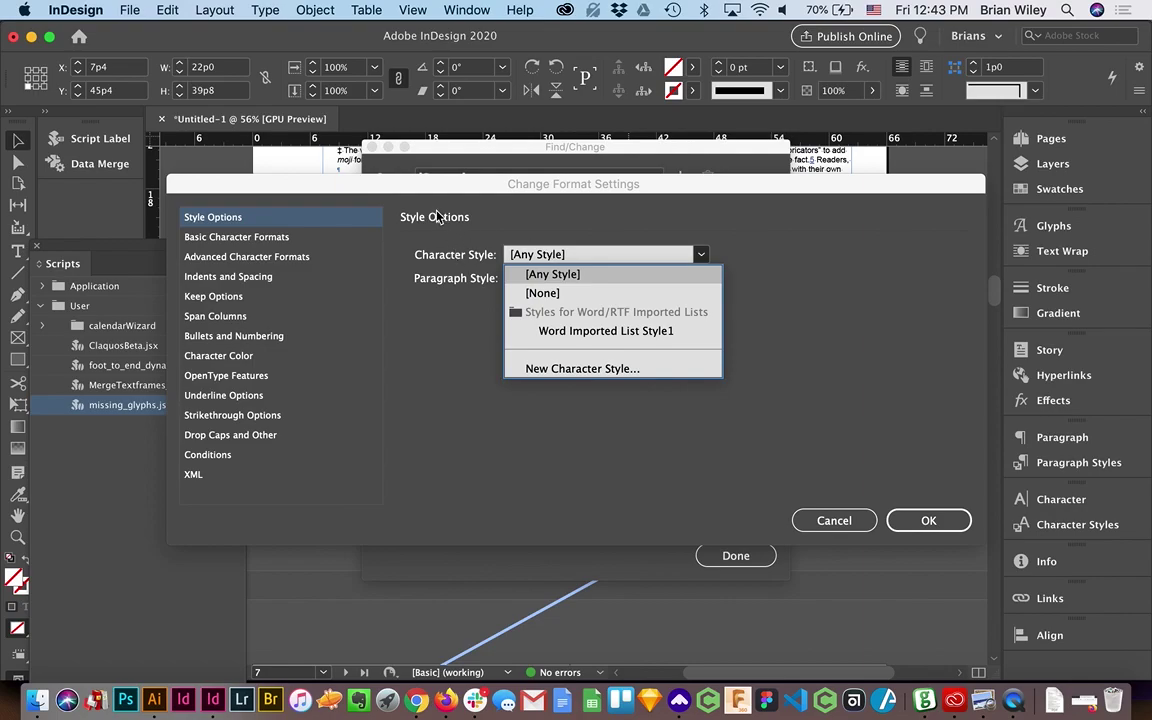
left_click(560, 369)
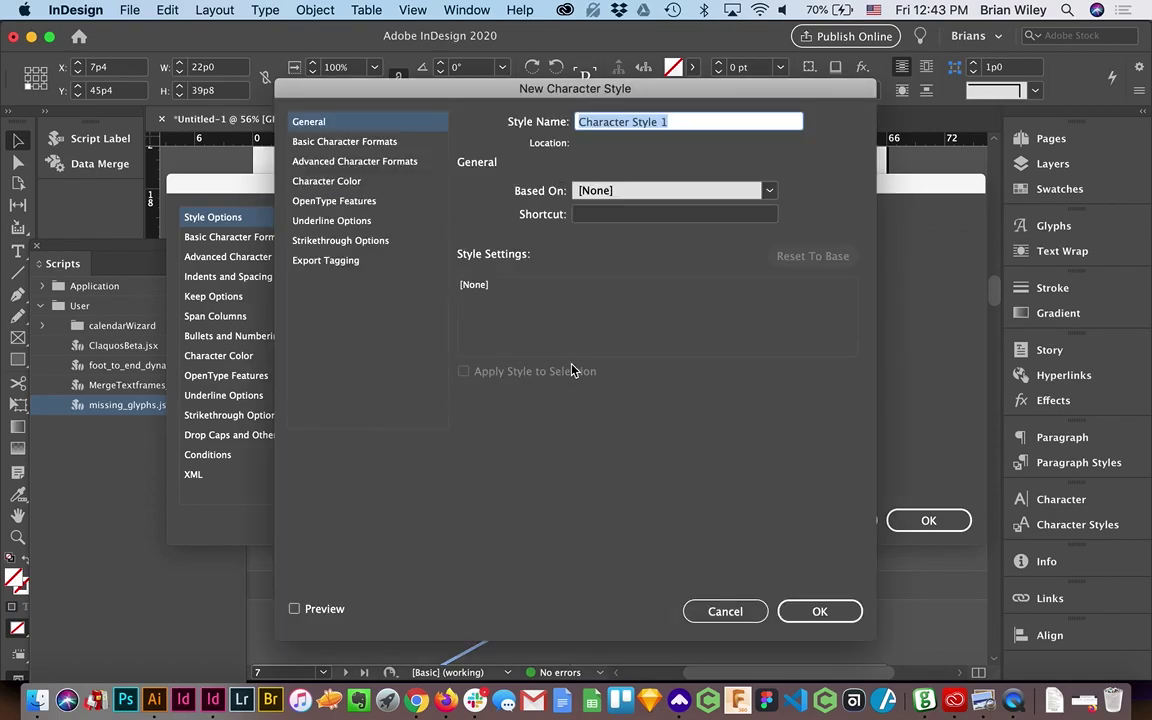
type("Emoji")
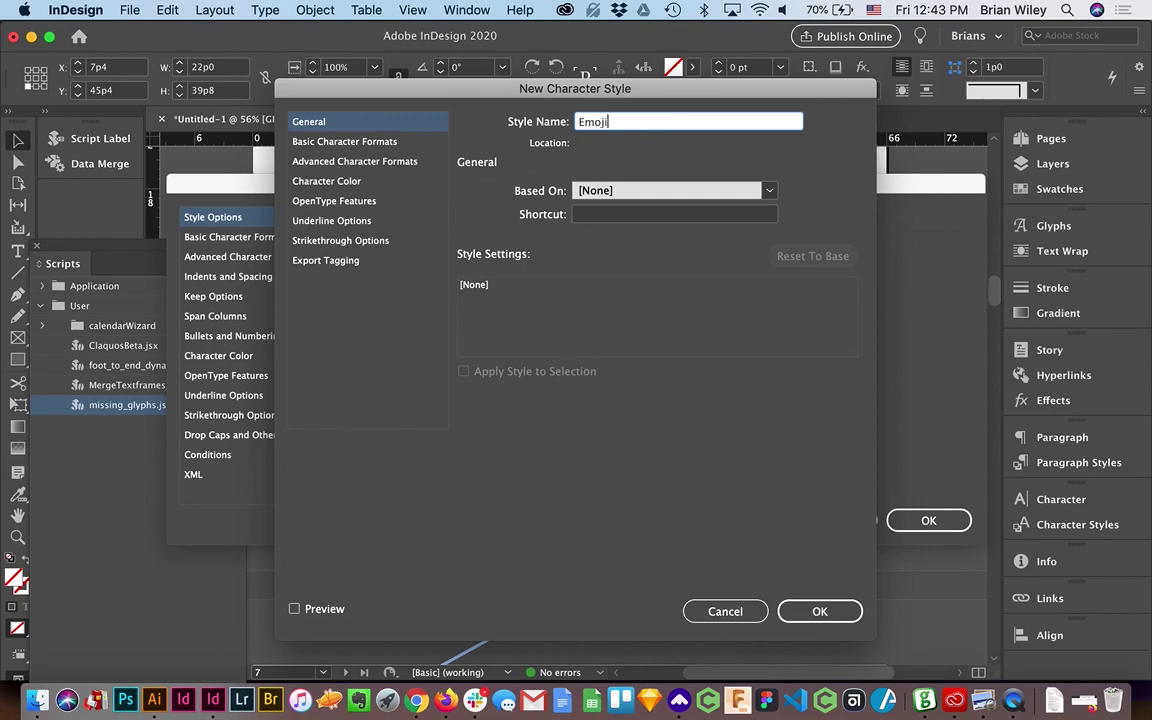
left_click(330, 141)
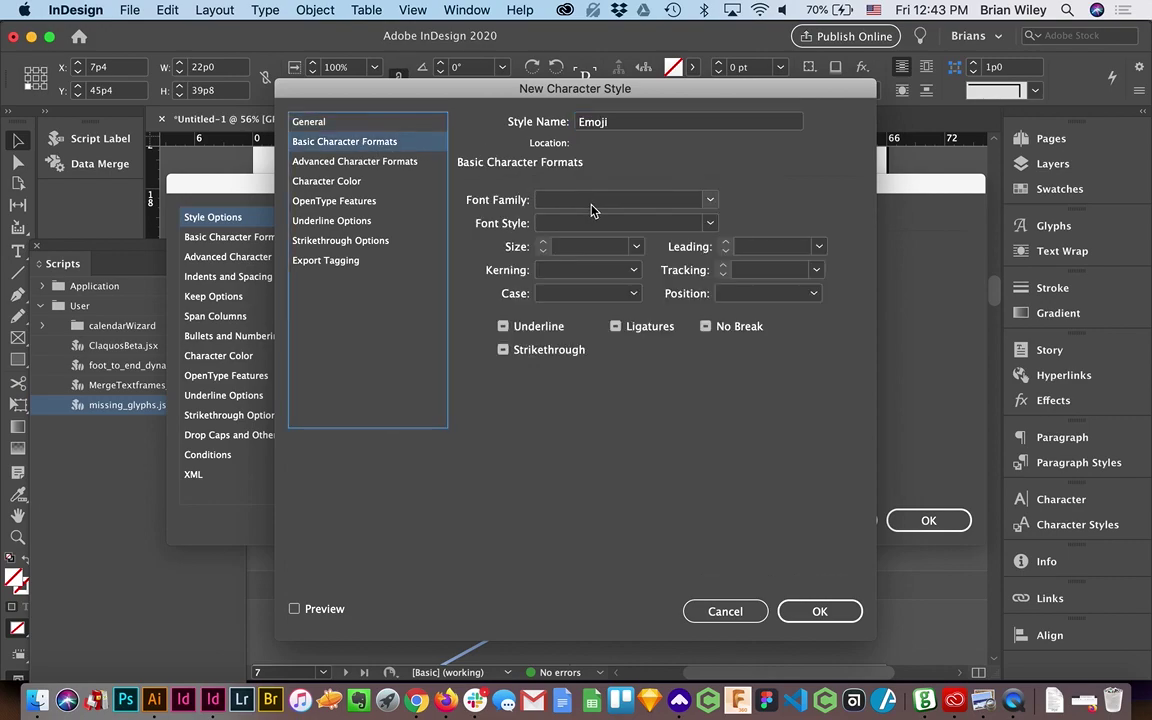
type("Apple Color Emoji")
key("Tab")
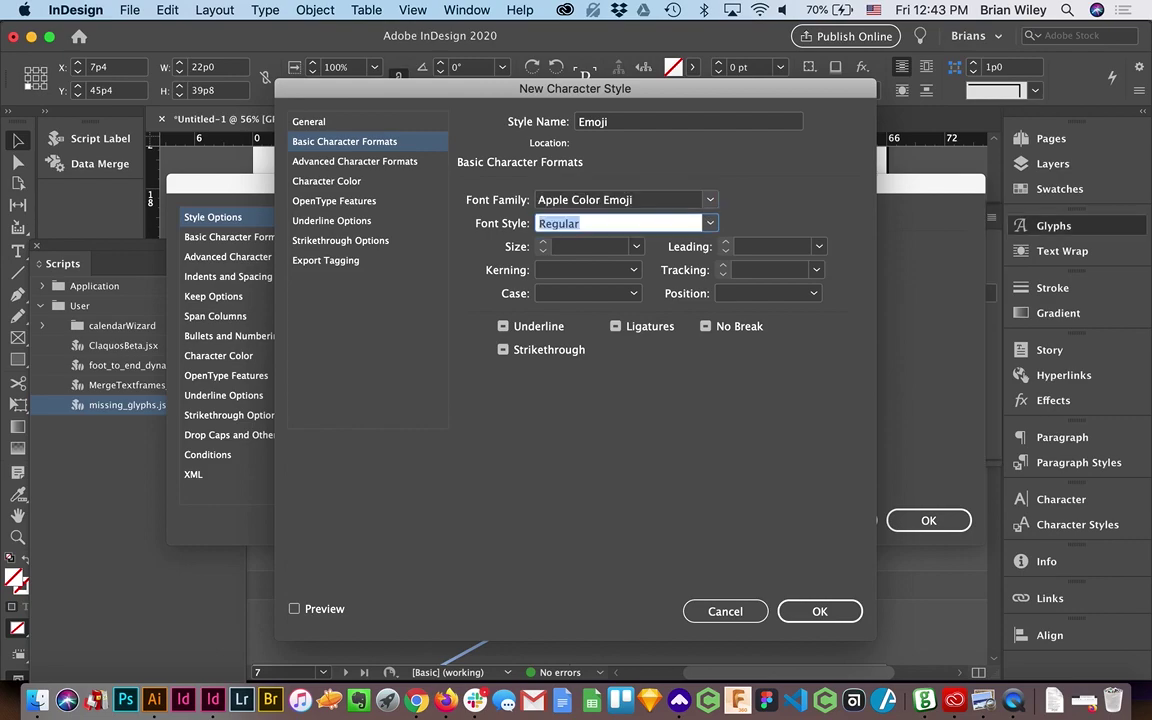
left_click(822, 612)
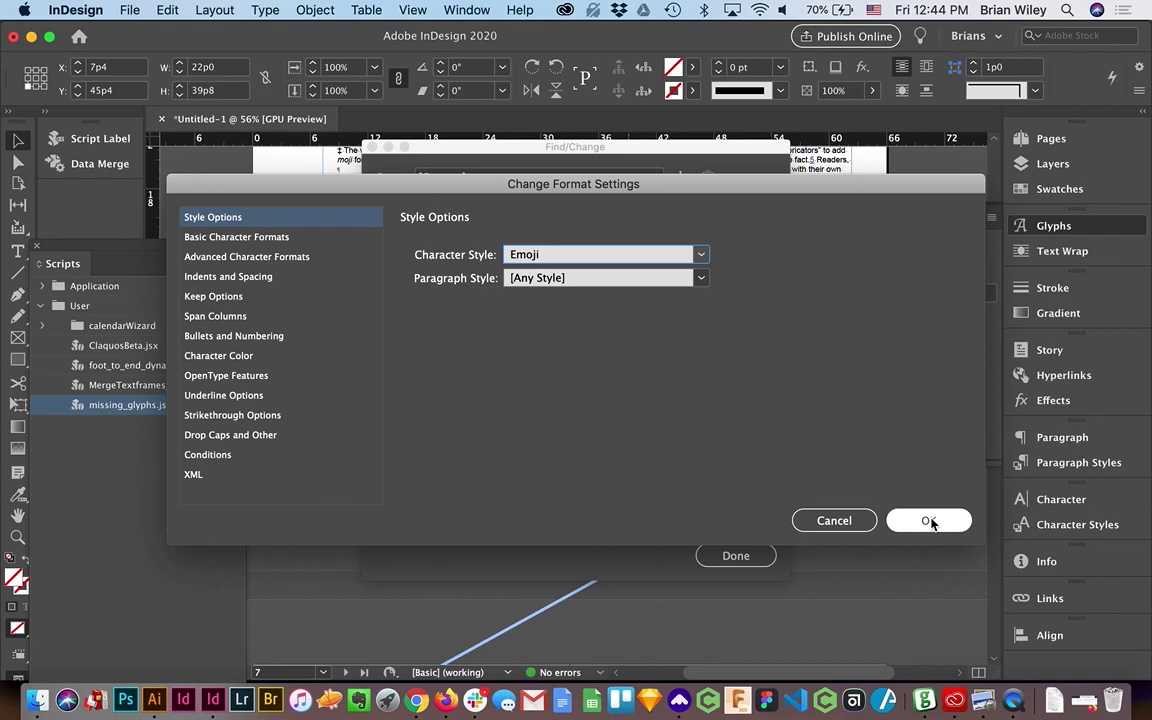
left_click(929, 521)
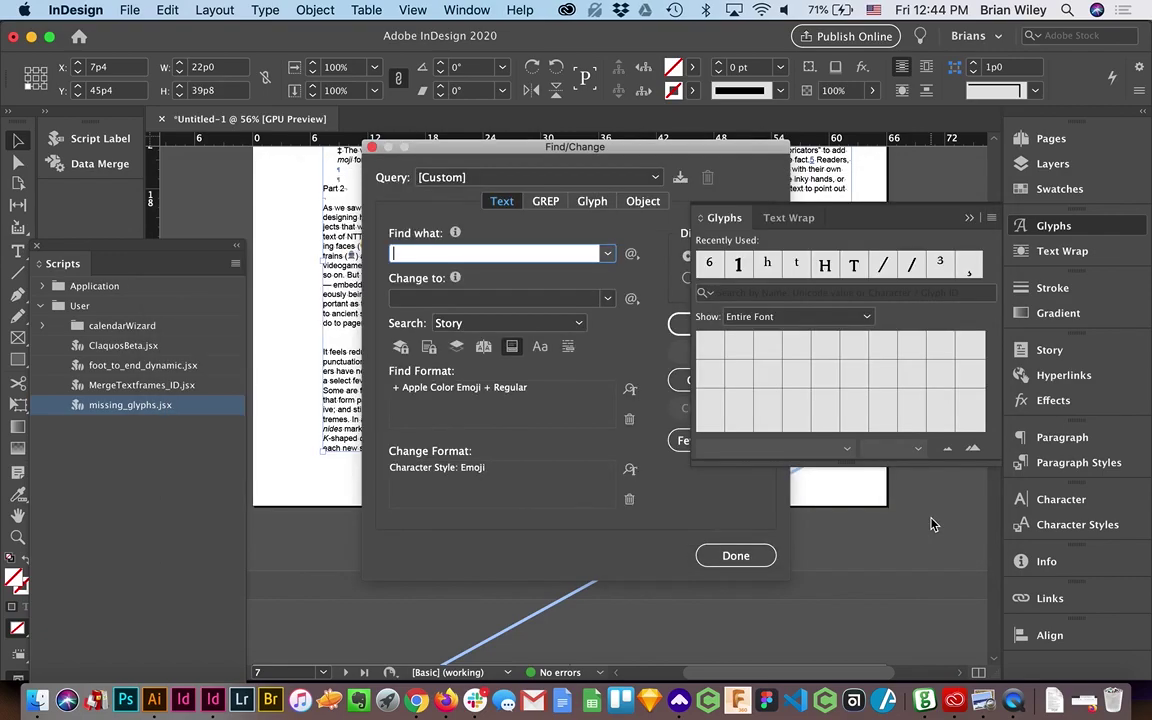
Step through the first emoji matches from the story's start up to page 4
left_click(969, 218)
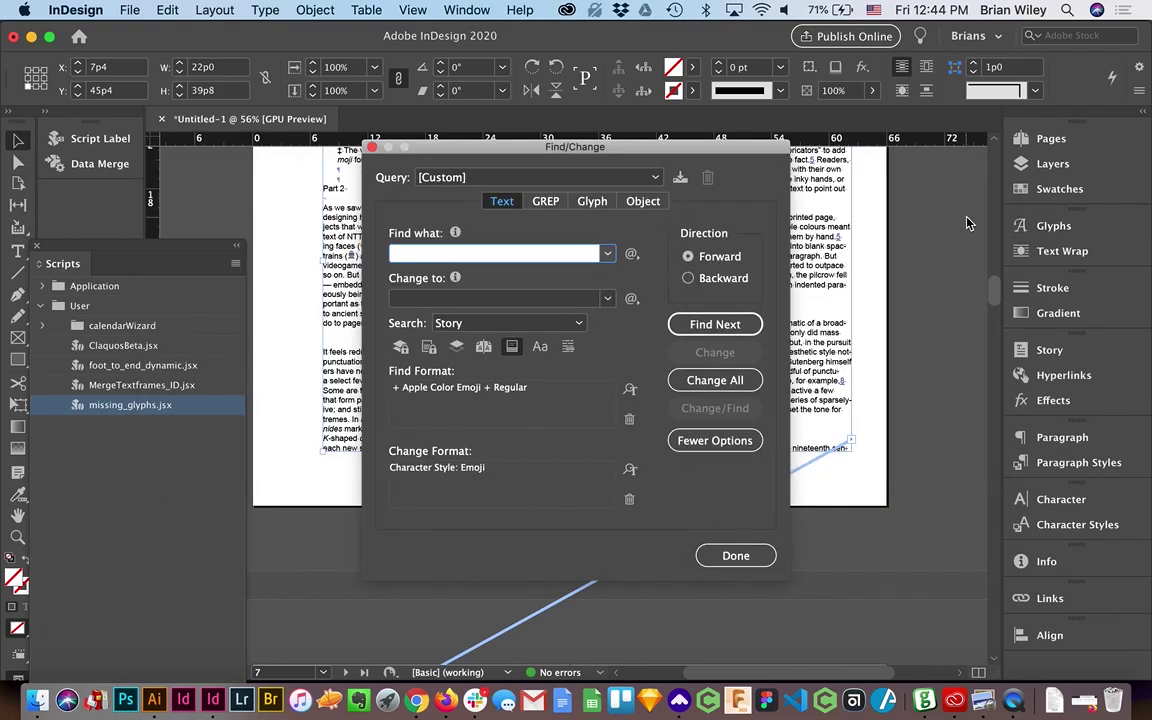
left_click(718, 325)
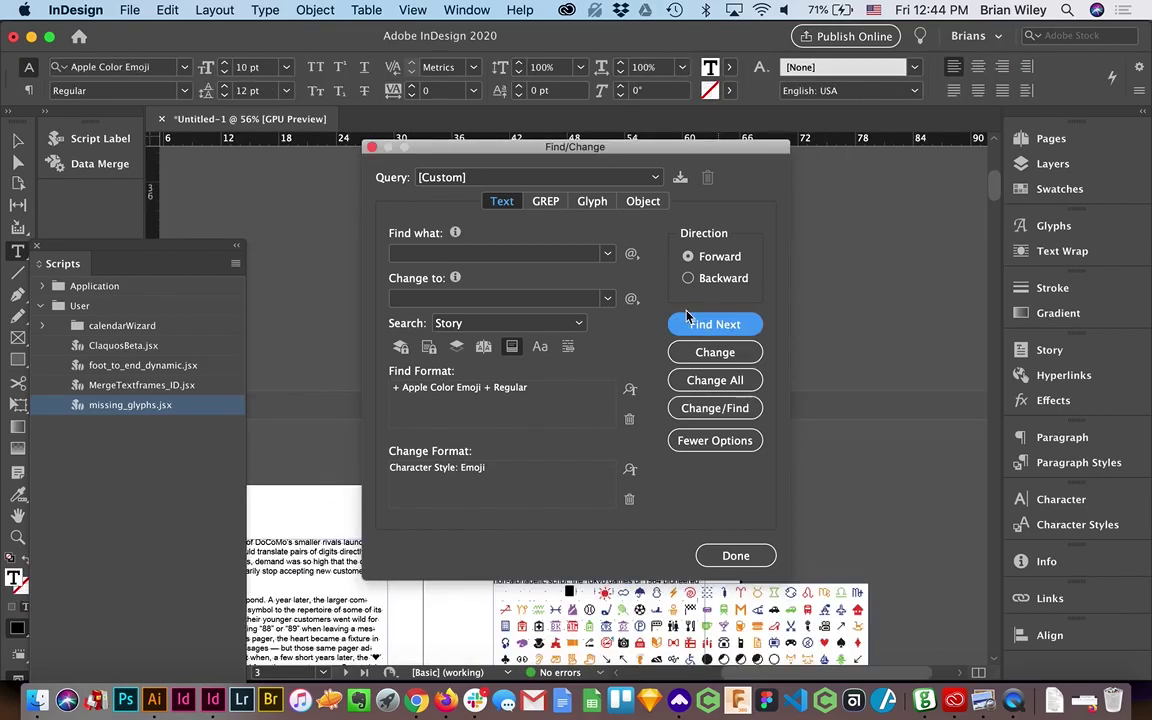
left_click_drag(474, 152, 738, 47)
scroll(438, 287, "up", 5)
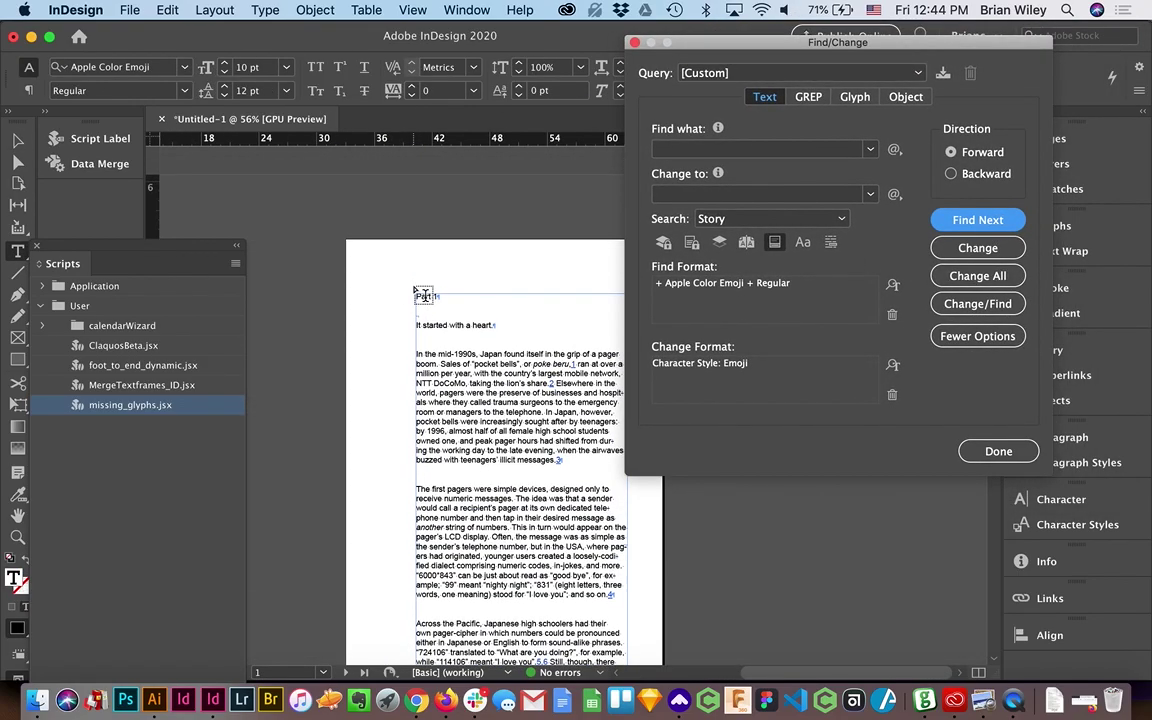
left_click(427, 354)
left_click(980, 221)
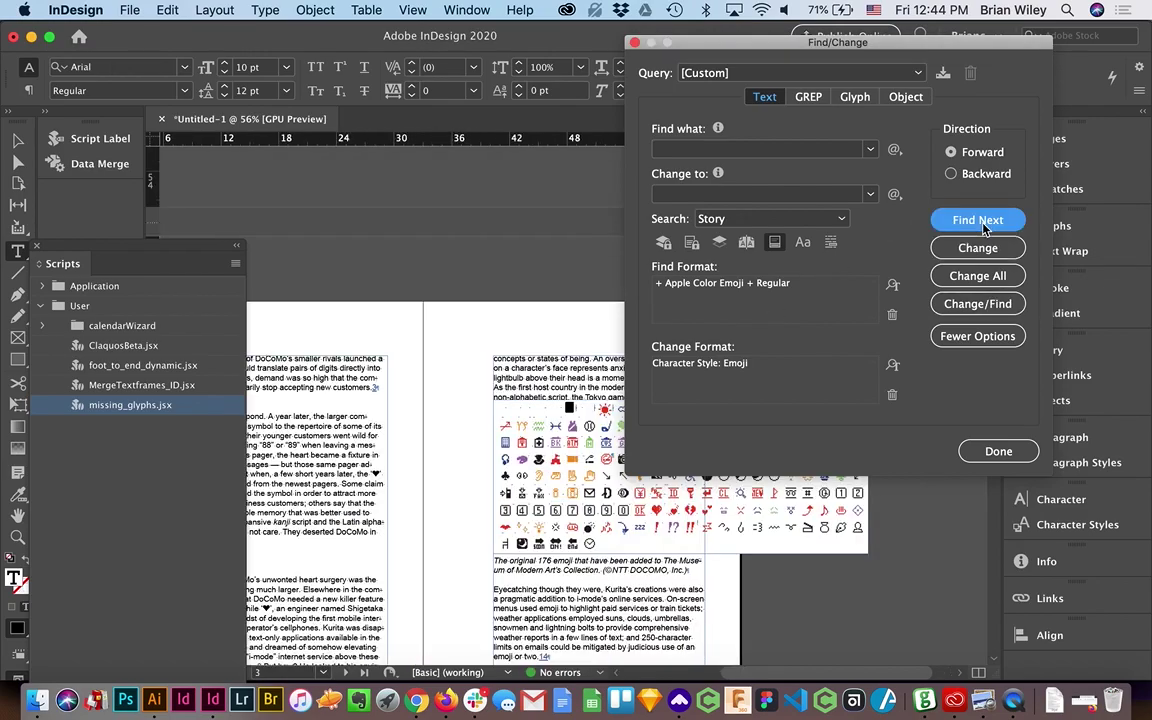
left_click(984, 222)
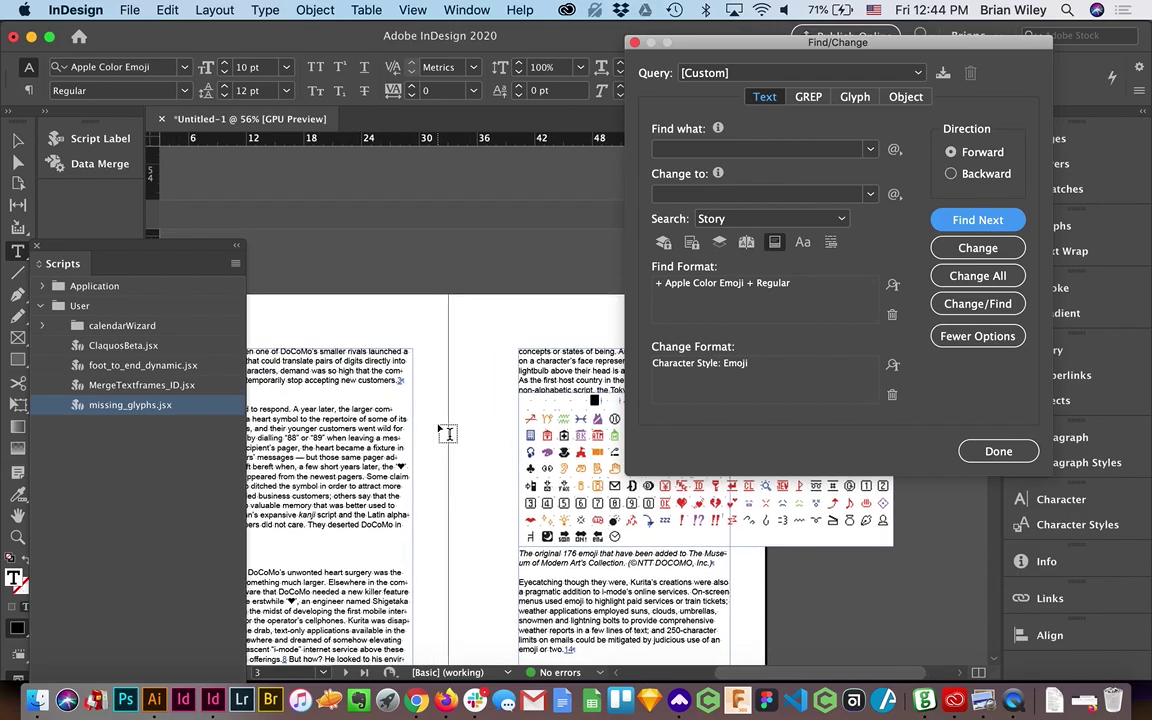
scroll(438, 428, "right", 5)
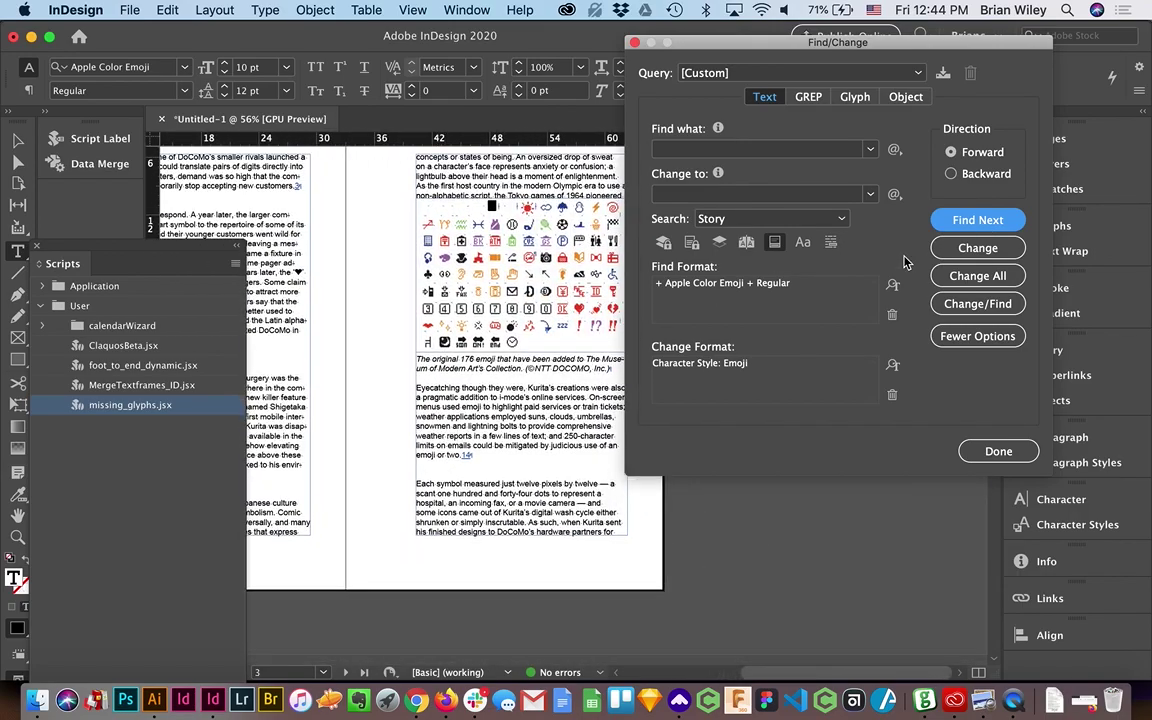
left_click(957, 219)
left_click_drag(715, 38, 765, 10)
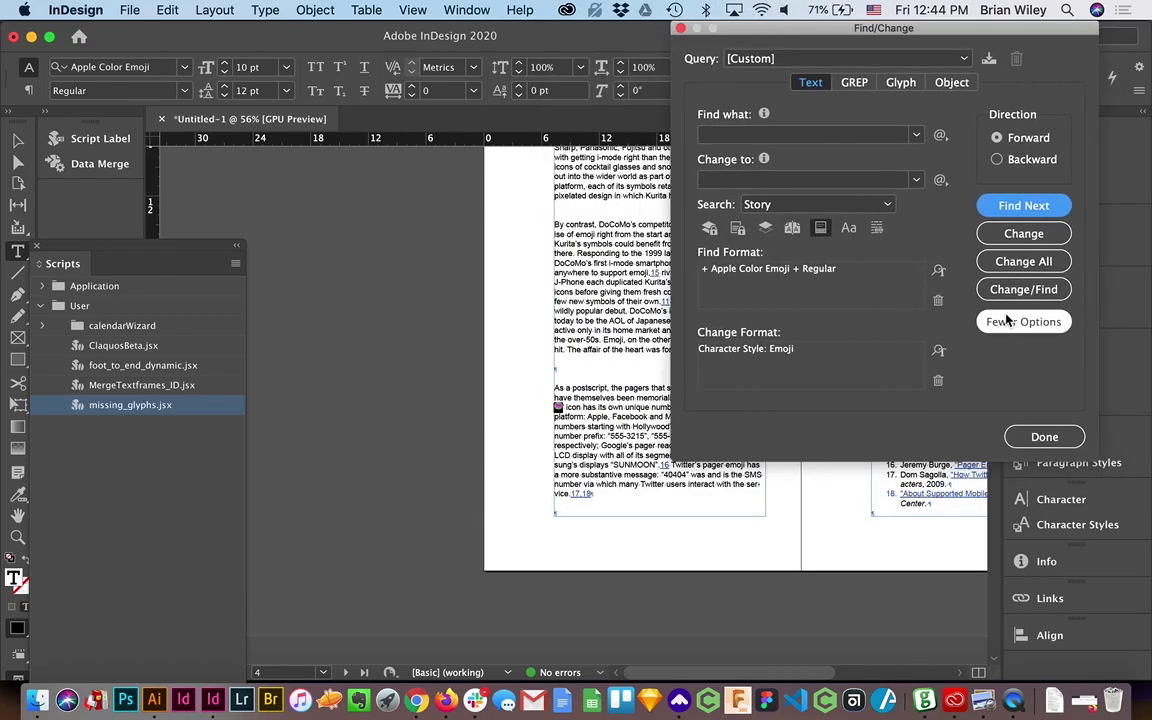
Apply Emoji to found matches, then Change All for 38 replacements and close Find/Change
left_click(998, 233)
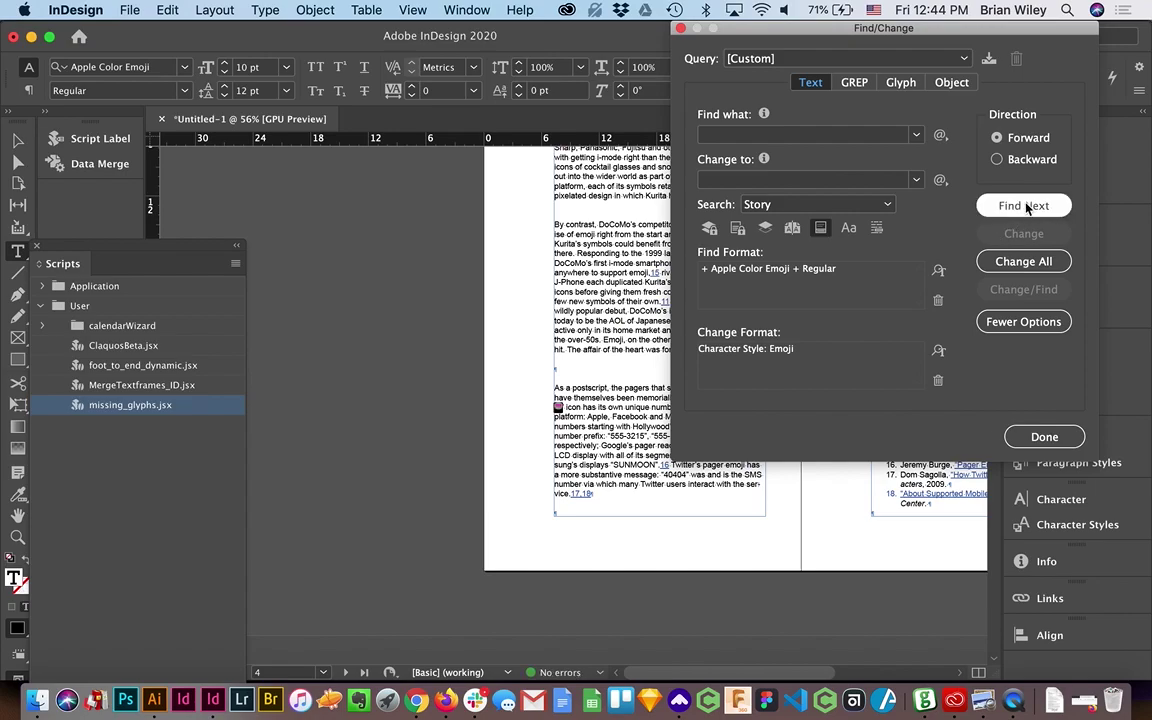
left_click(1024, 206)
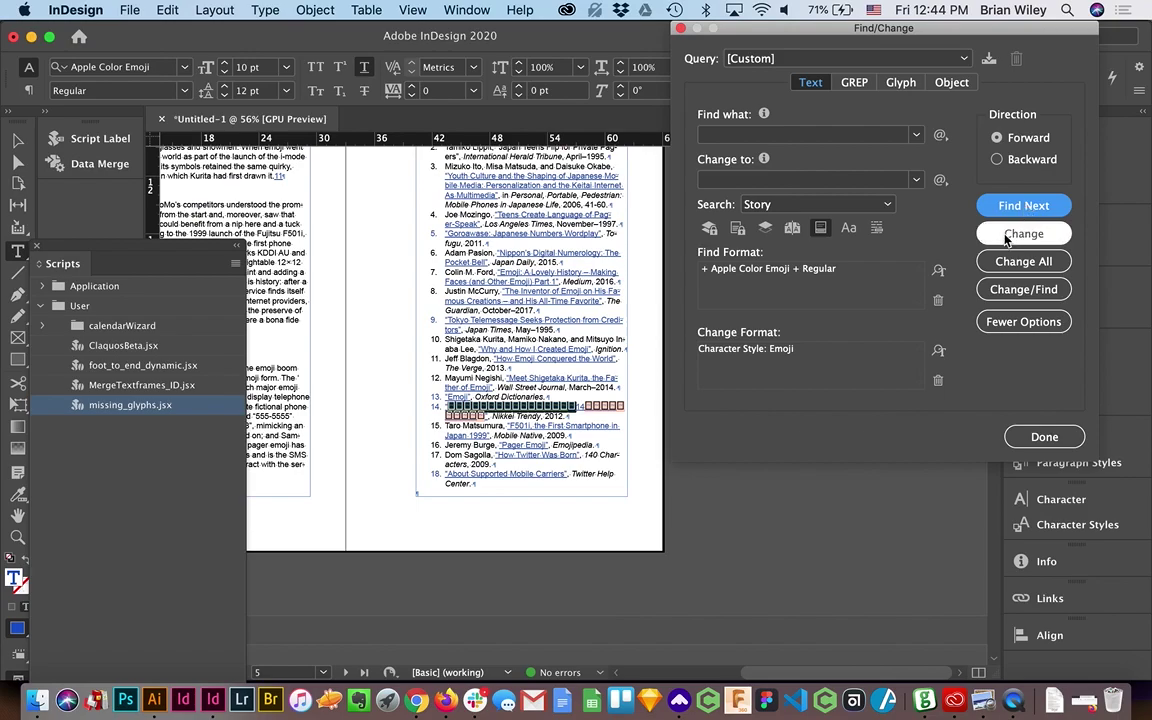
left_click(1007, 238)
left_click(1024, 206)
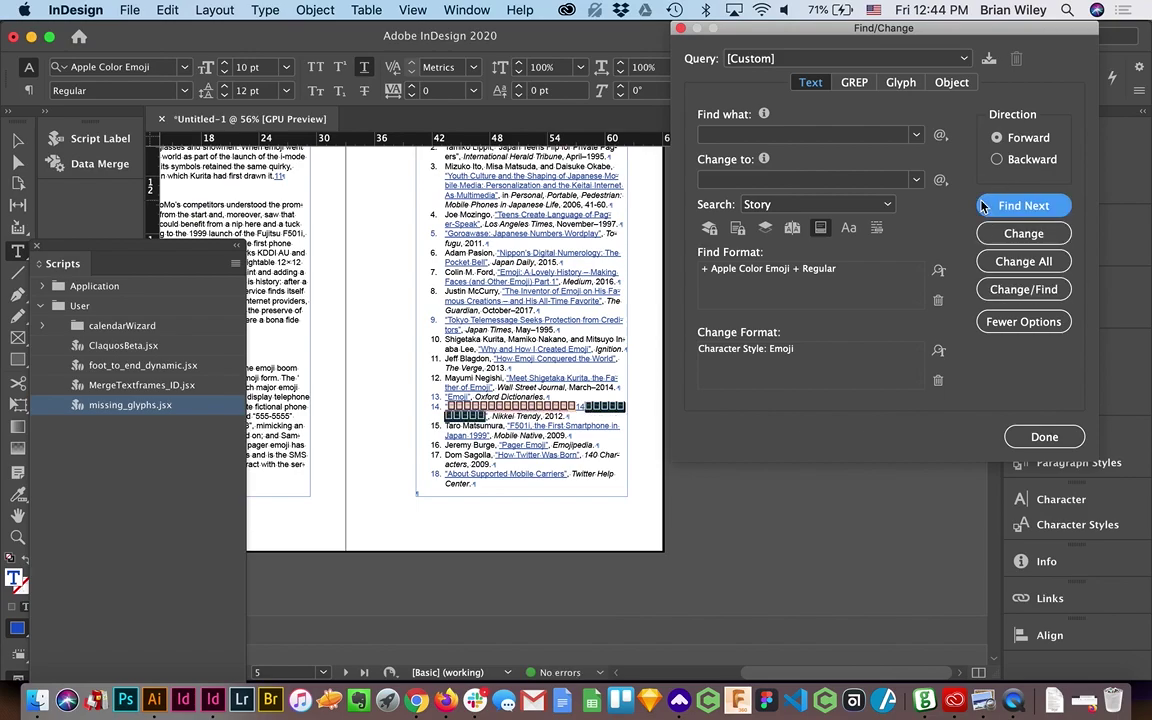
left_click(1020, 242)
left_click(1010, 261)
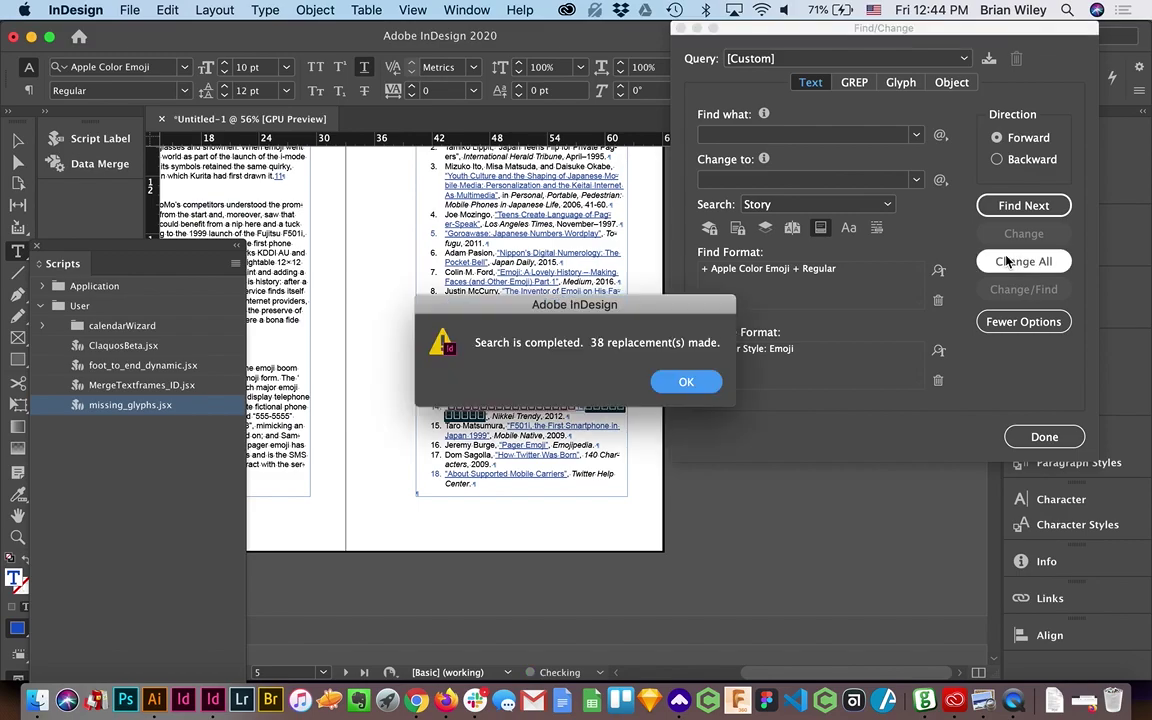
left_click(686, 381)
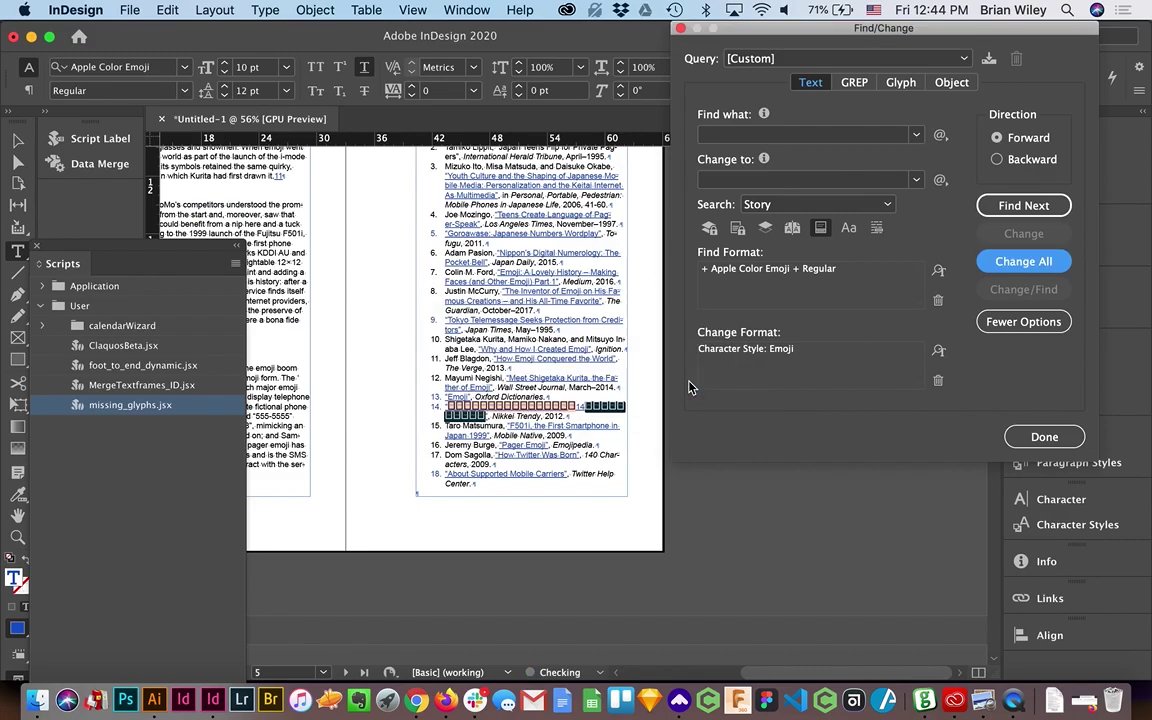
left_click(1041, 440)
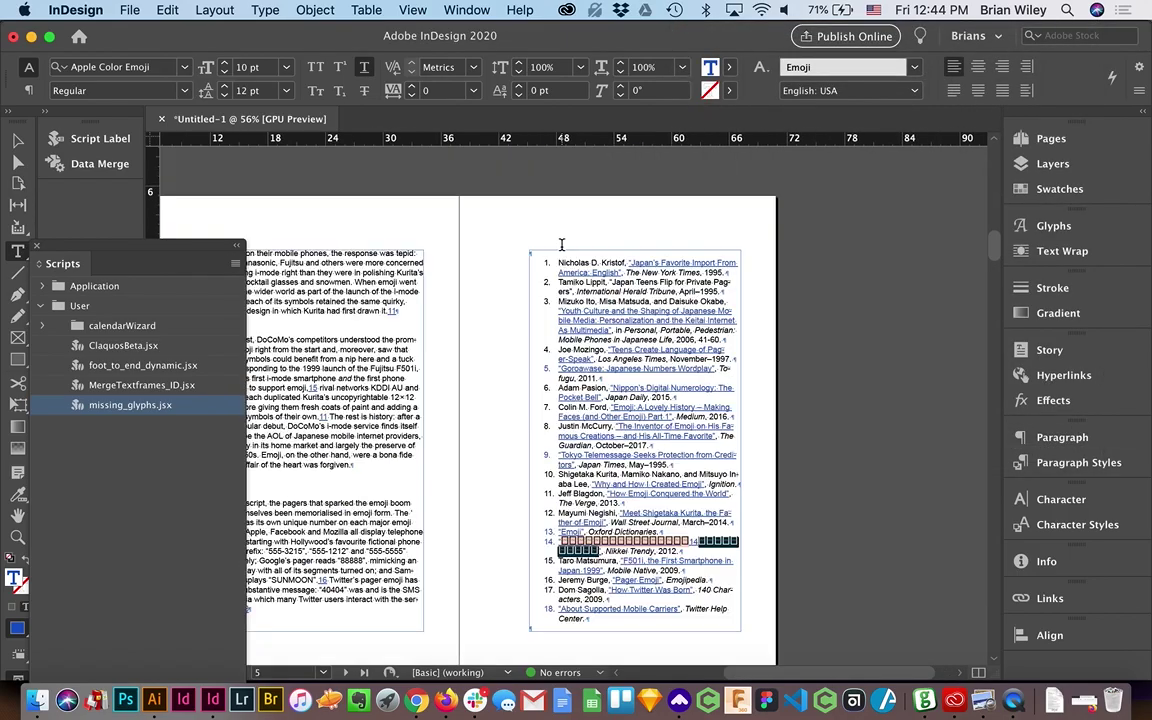
Scroll to the next spread, click into the text and reopen Find/Change with Cmd+F
scroll(561, 244, "down", 5)
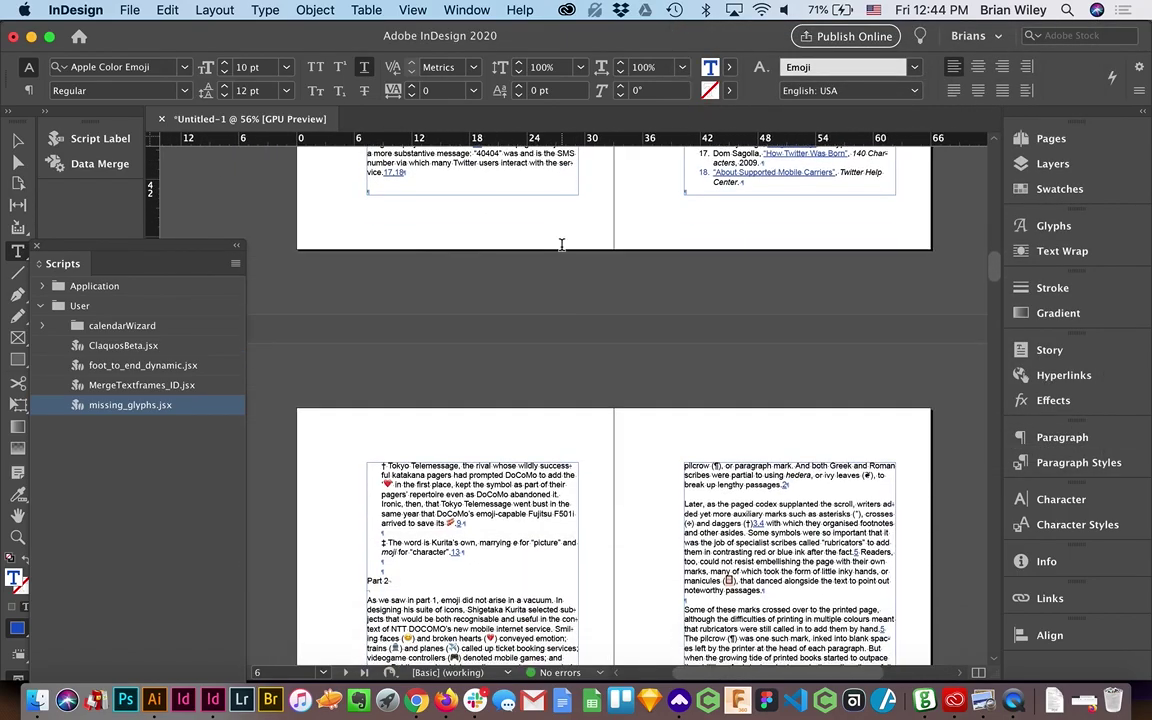
scroll(561, 244, "down", 5)
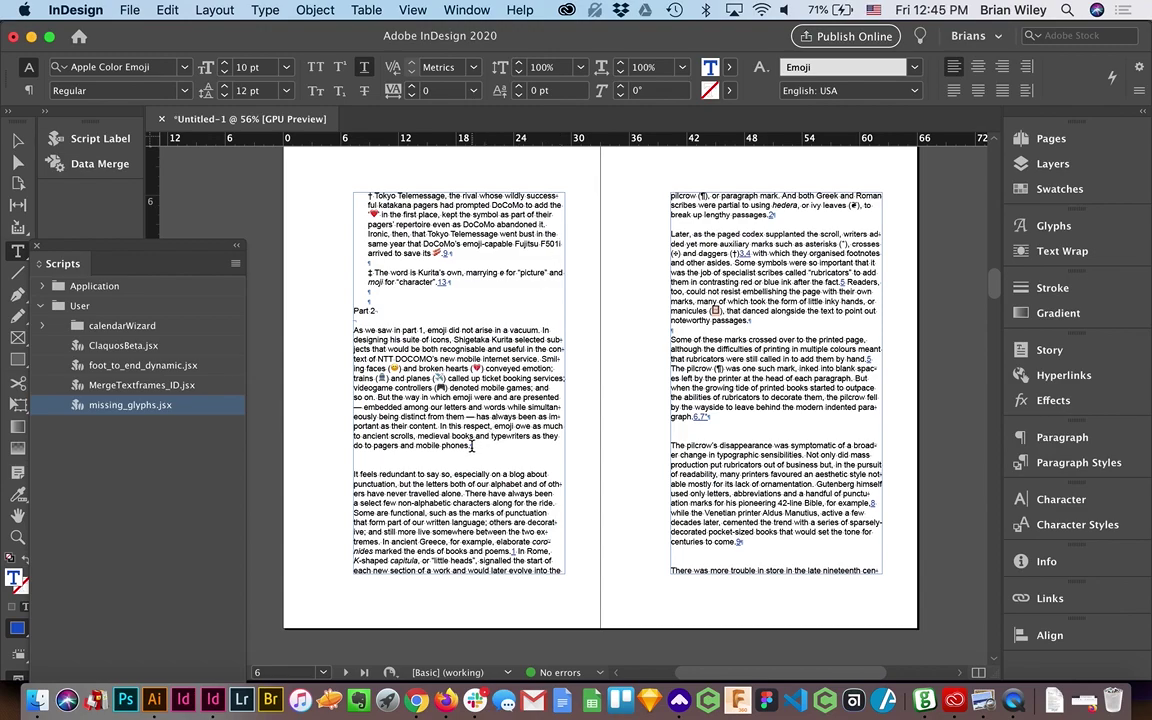
left_click_drag(472, 447, 337, 331)
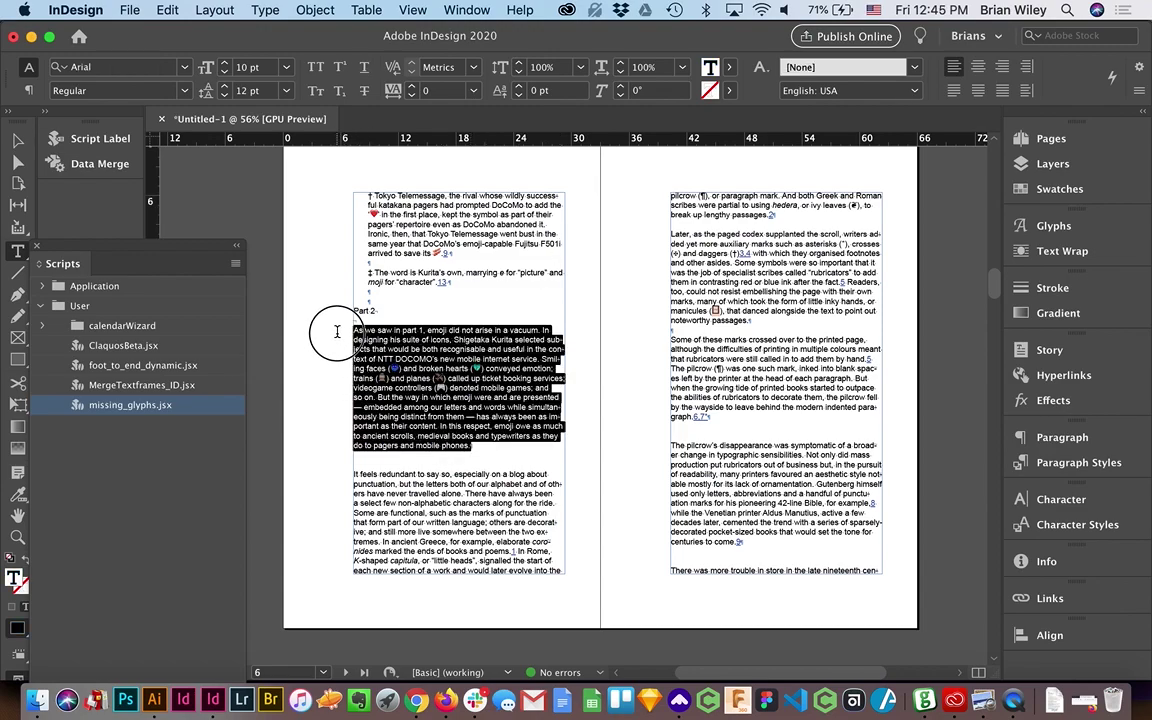
left_click(357, 328)
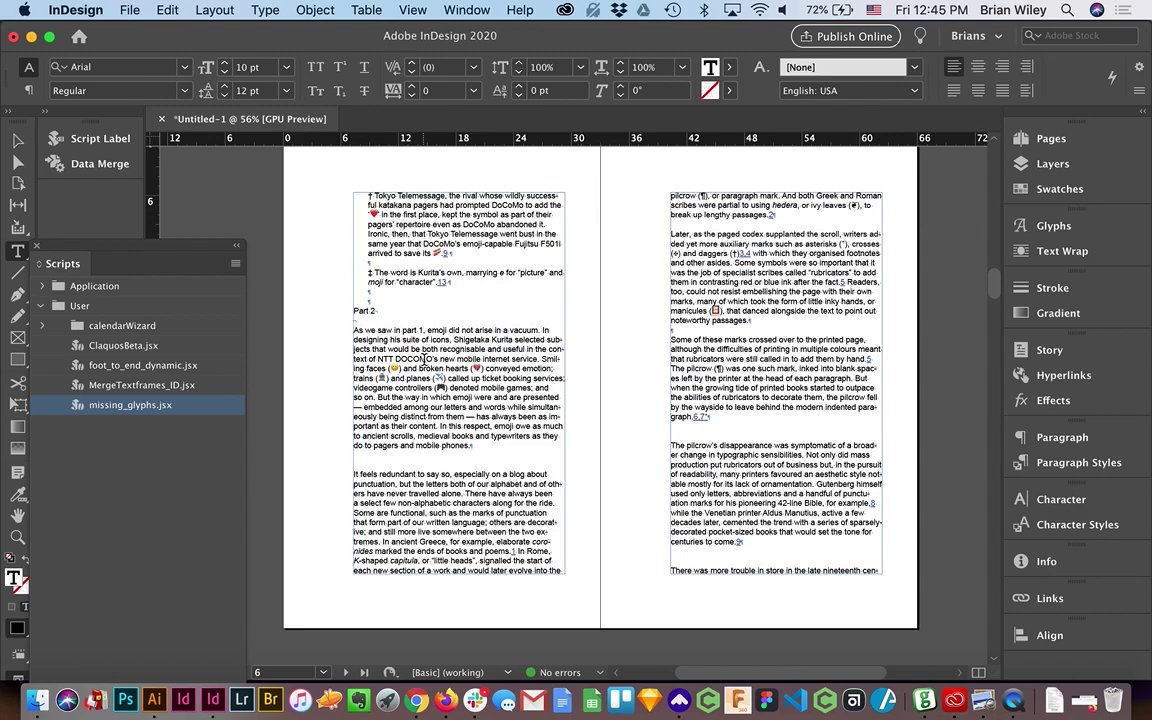
key("super+f")
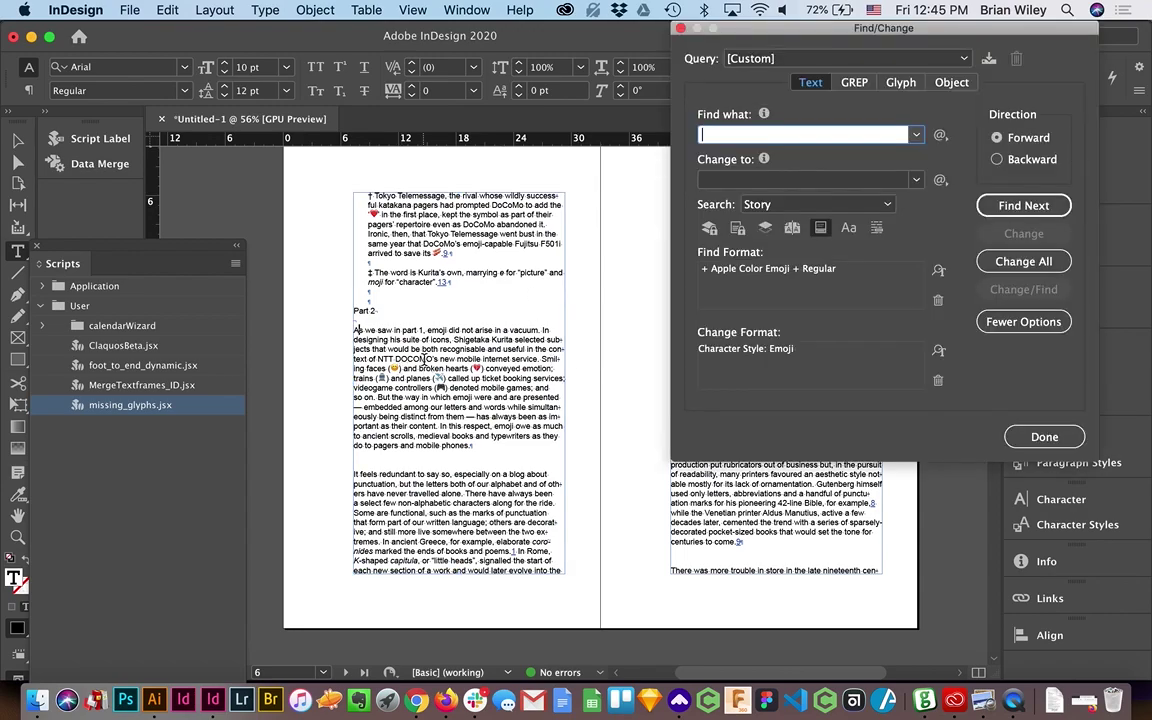
Clear the emoji Find Format and search for font style Italic instead
left_click(936, 301)
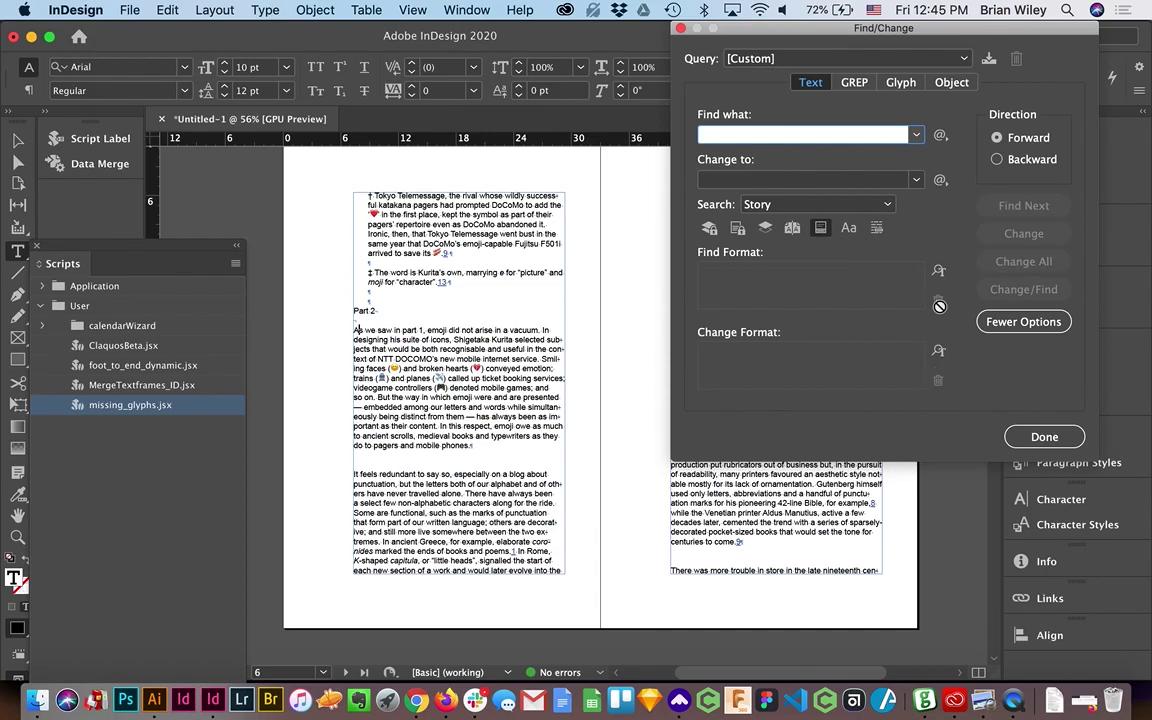
left_click(938, 272)
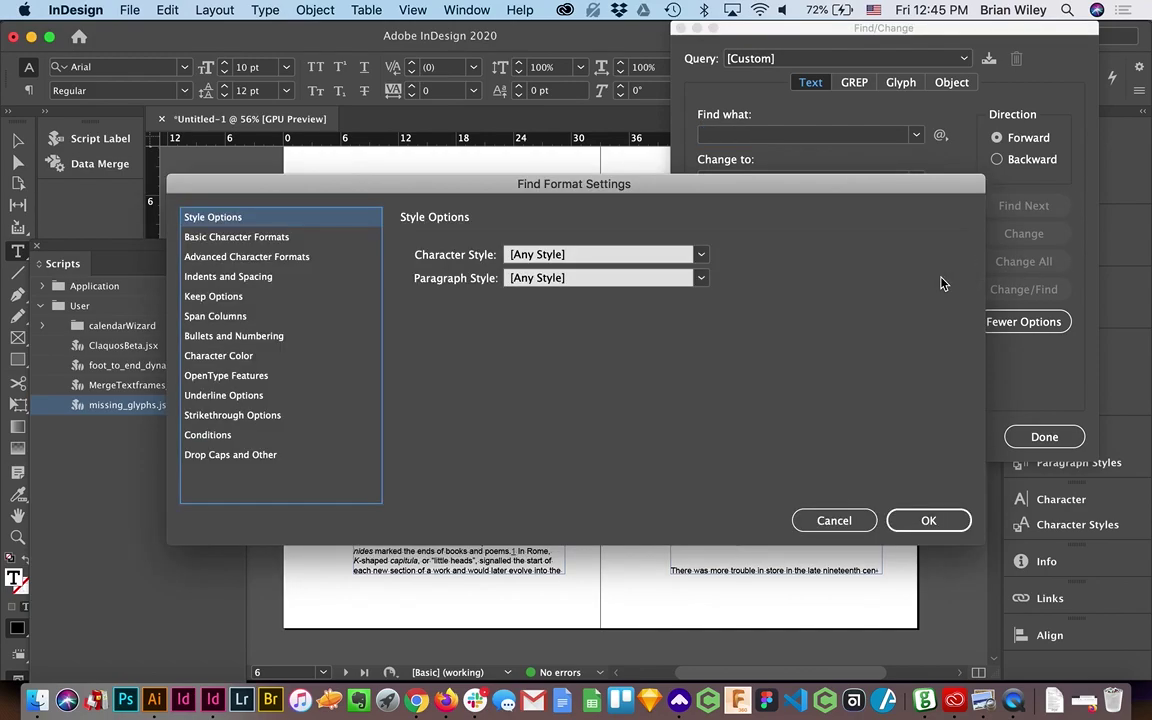
left_click(230, 243)
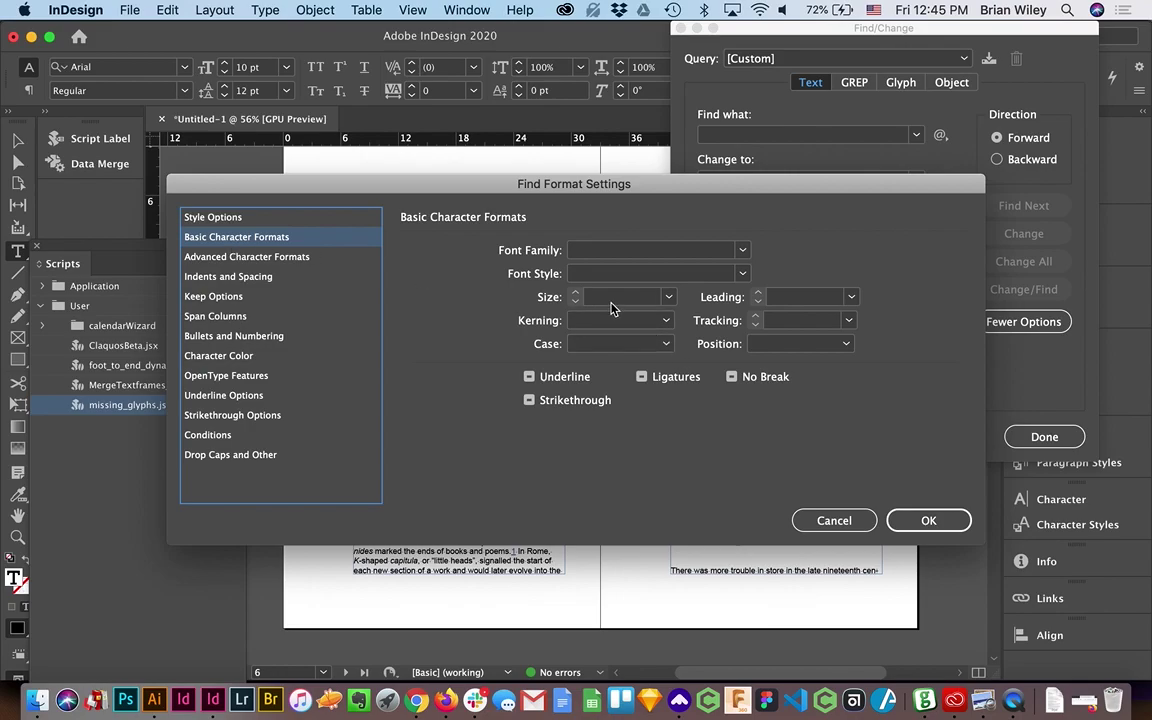
left_click(581, 273)
type("Italic")
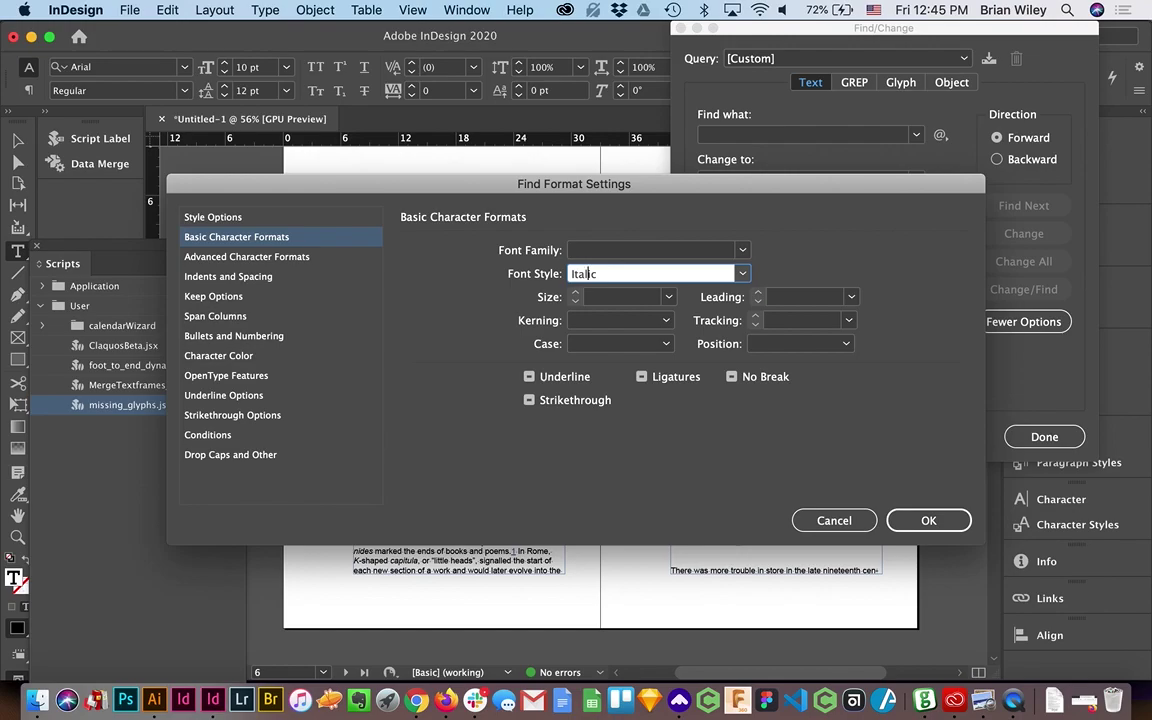
key("Tab")
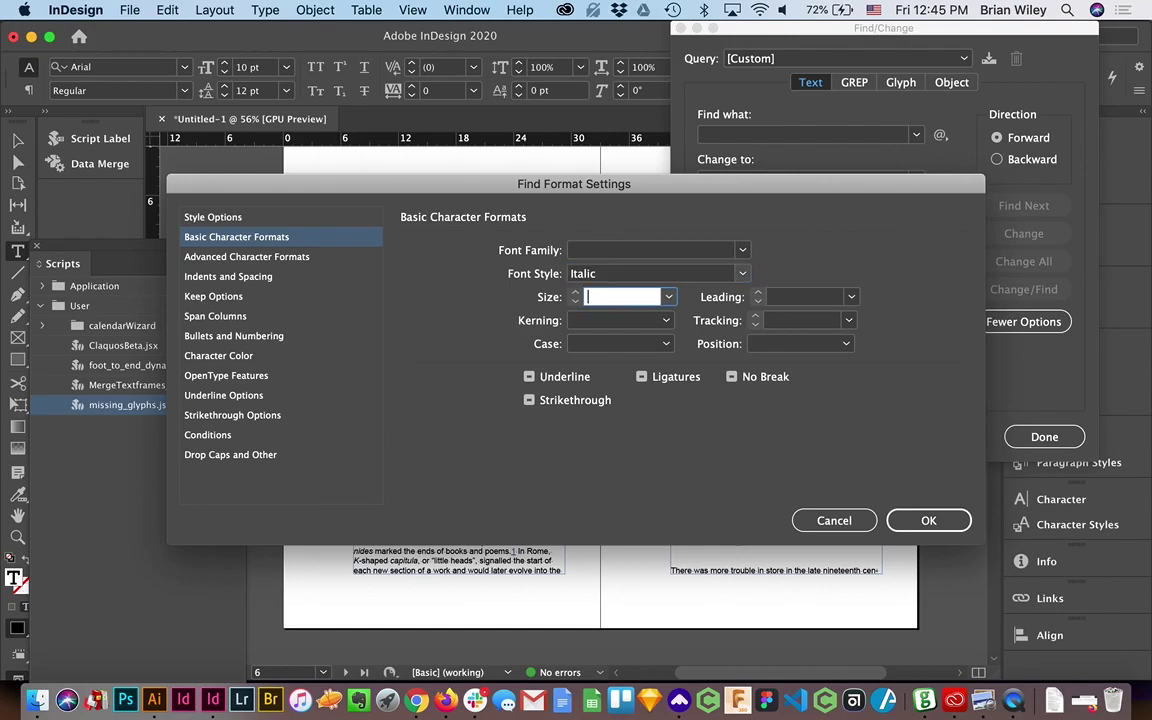
left_click(925, 519)
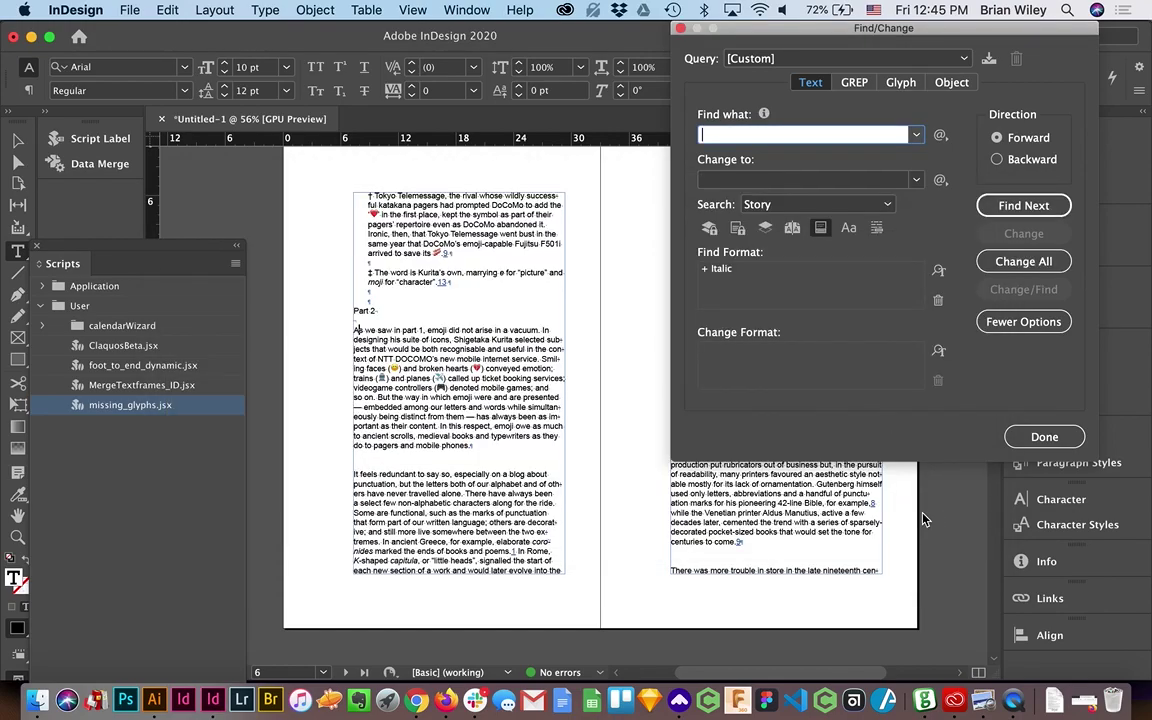
Create an 'Italics' character style with Italic font style as the Change Format
left_click(939, 353)
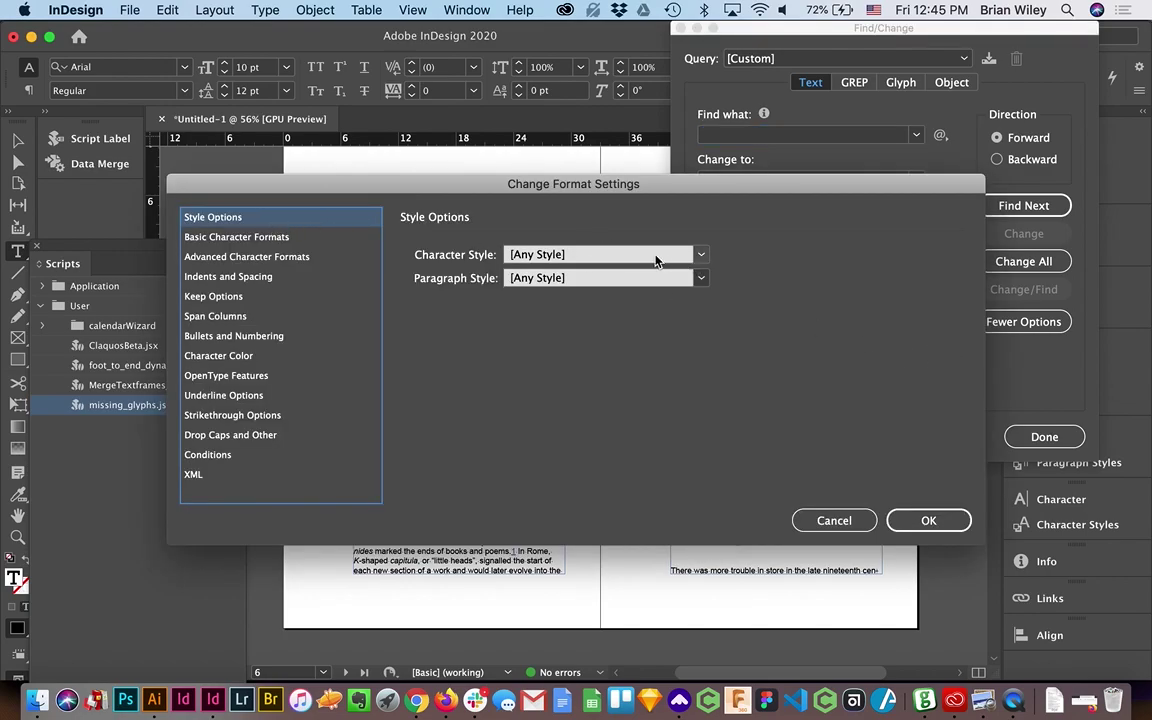
left_click(701, 254)
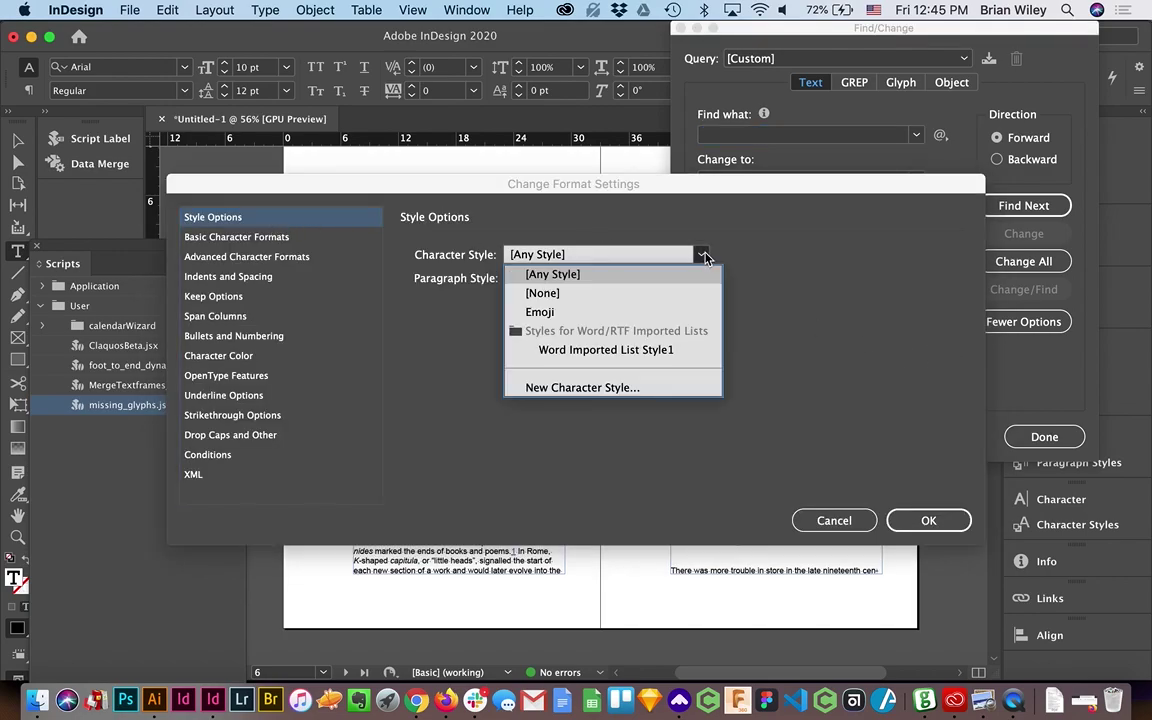
left_click(605, 389)
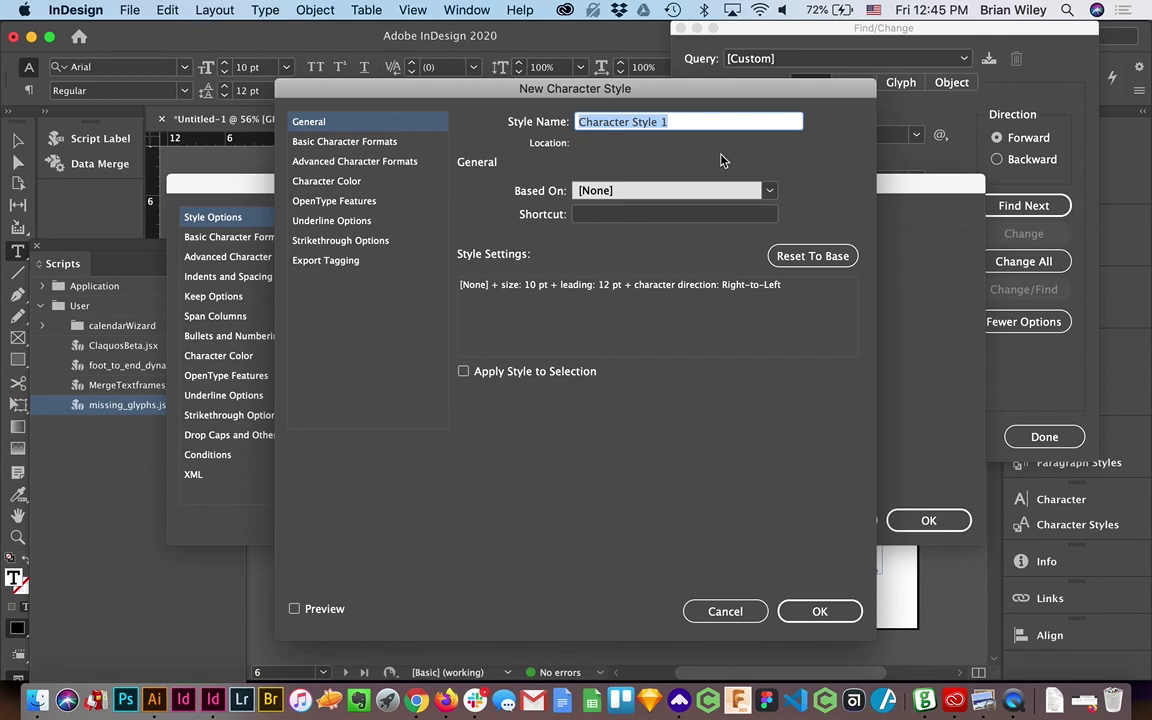
type("Italics")
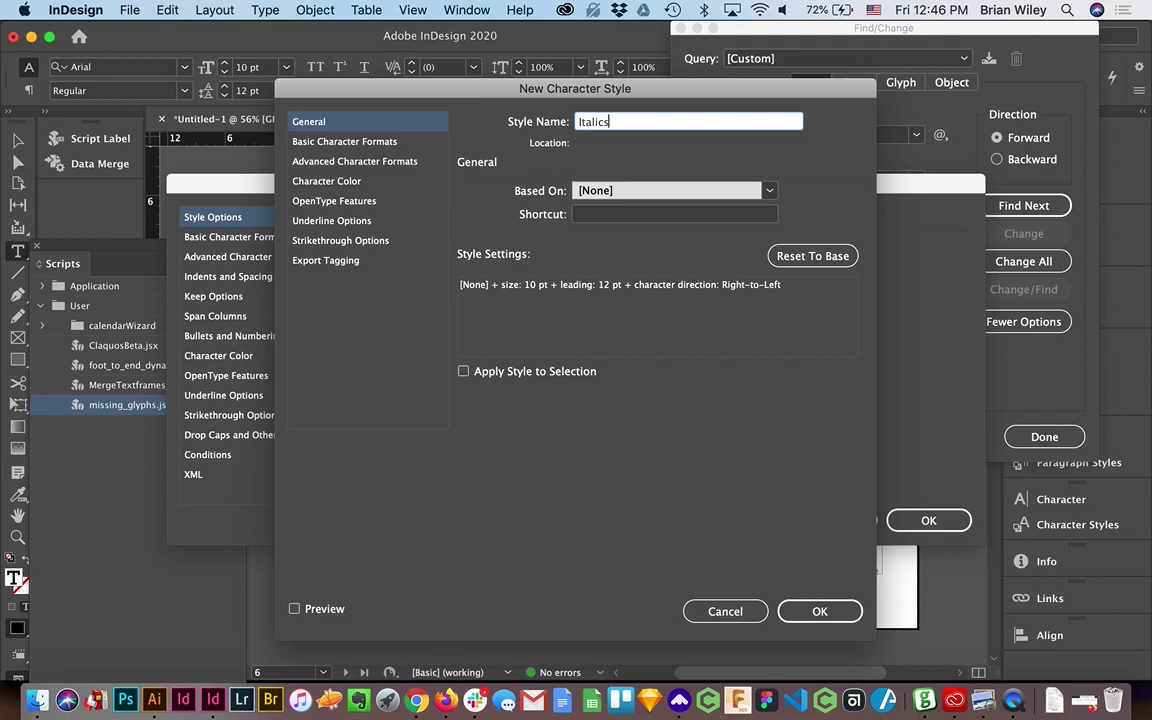
left_click(305, 145)
left_click(545, 224)
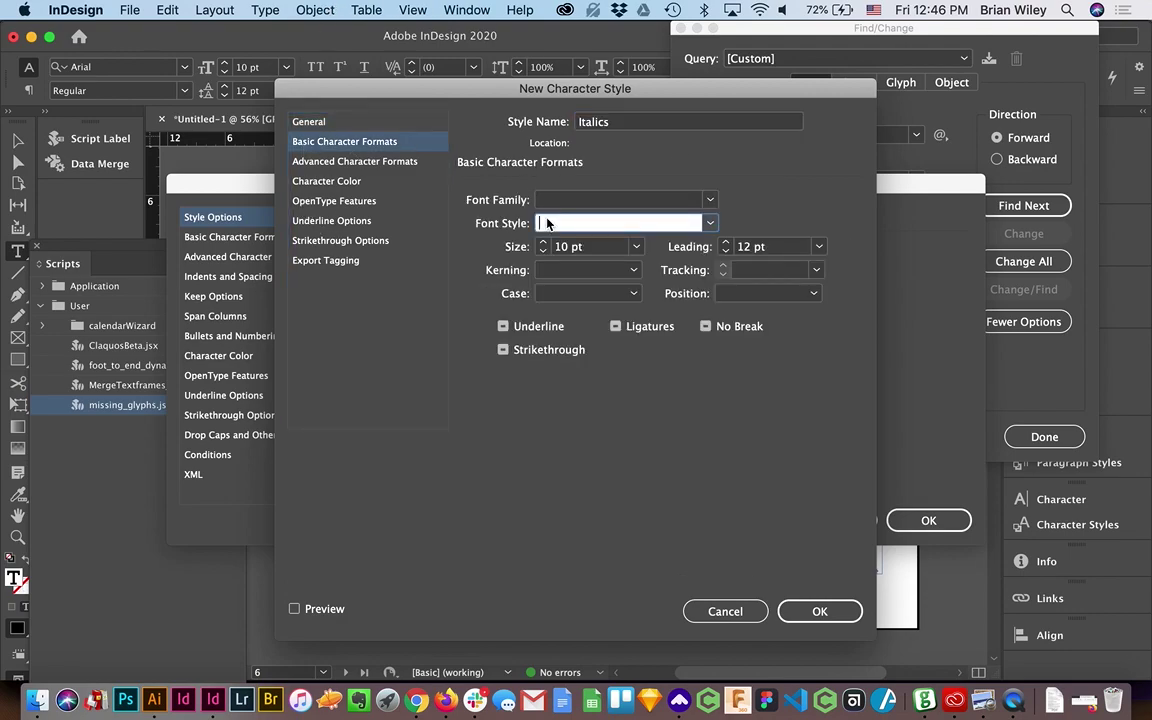
type("Italic")
left_click(814, 611)
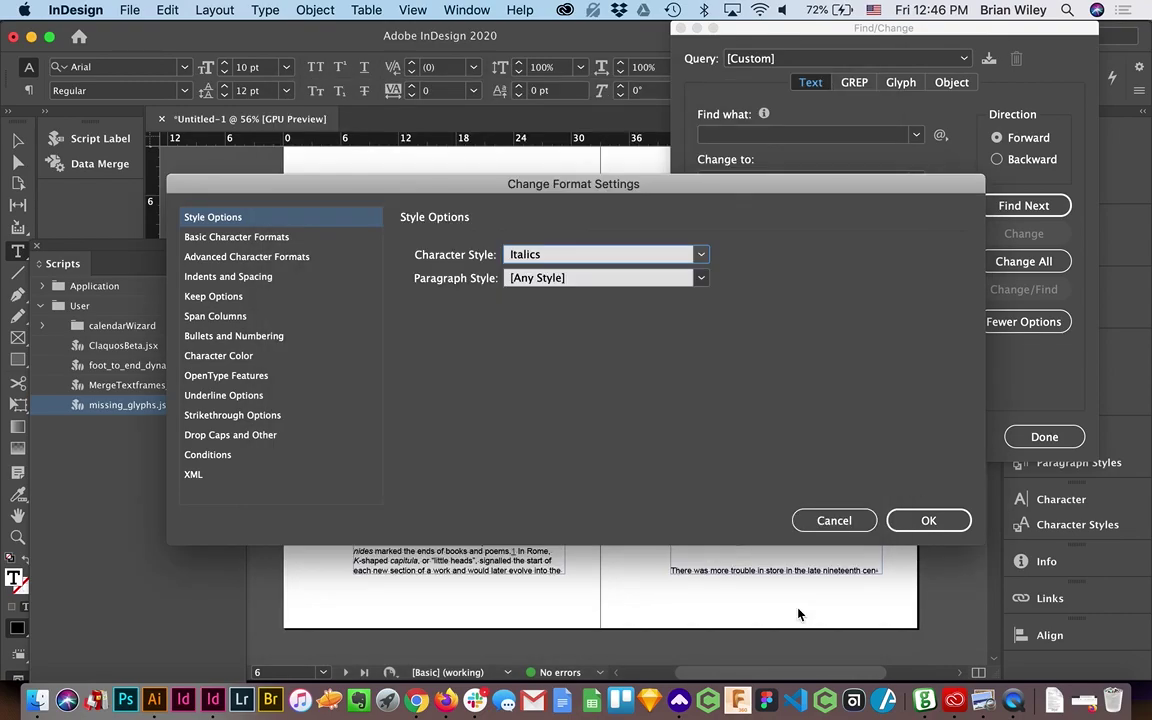
left_click(927, 520)
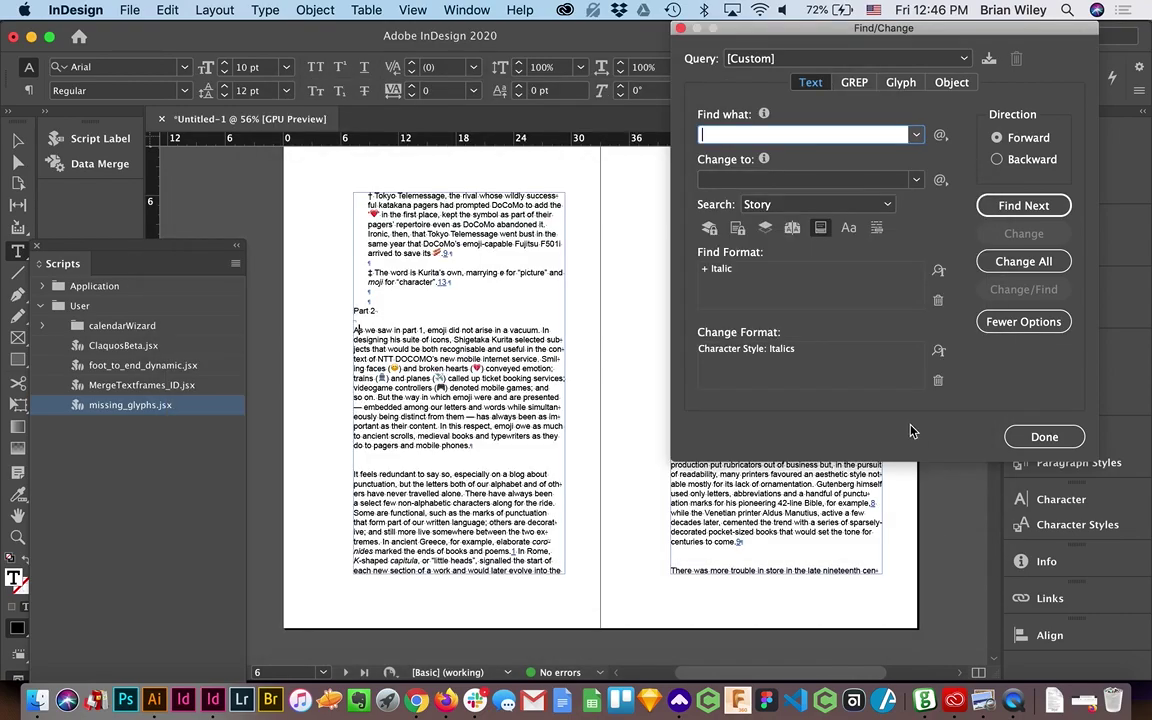
Change the first italic match, coronides, then Change All for 79 replacements
left_click(1015, 206)
left_click(1015, 233)
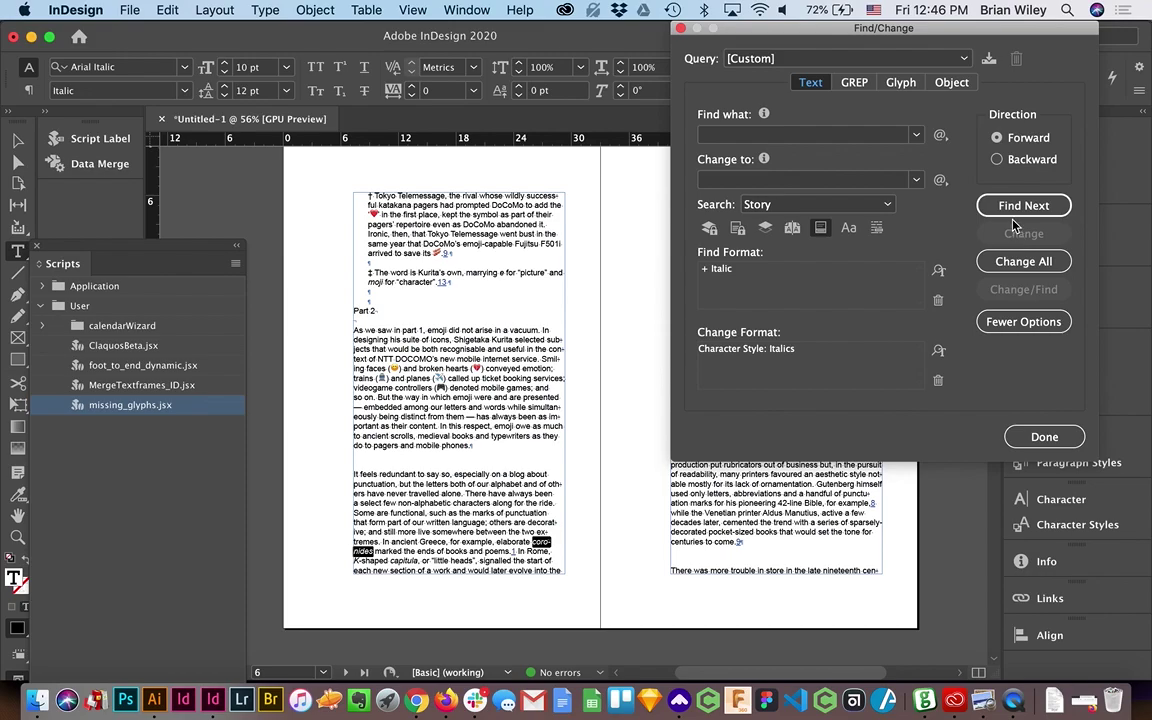
left_click(1002, 206)
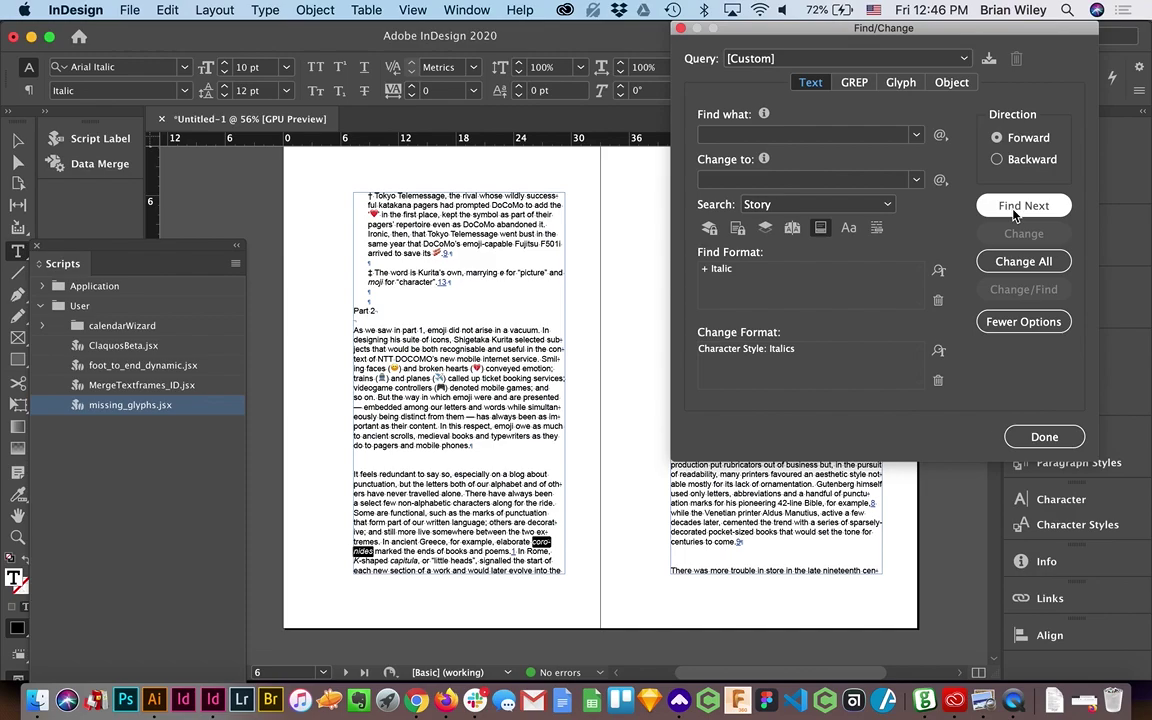
left_click(1015, 207)
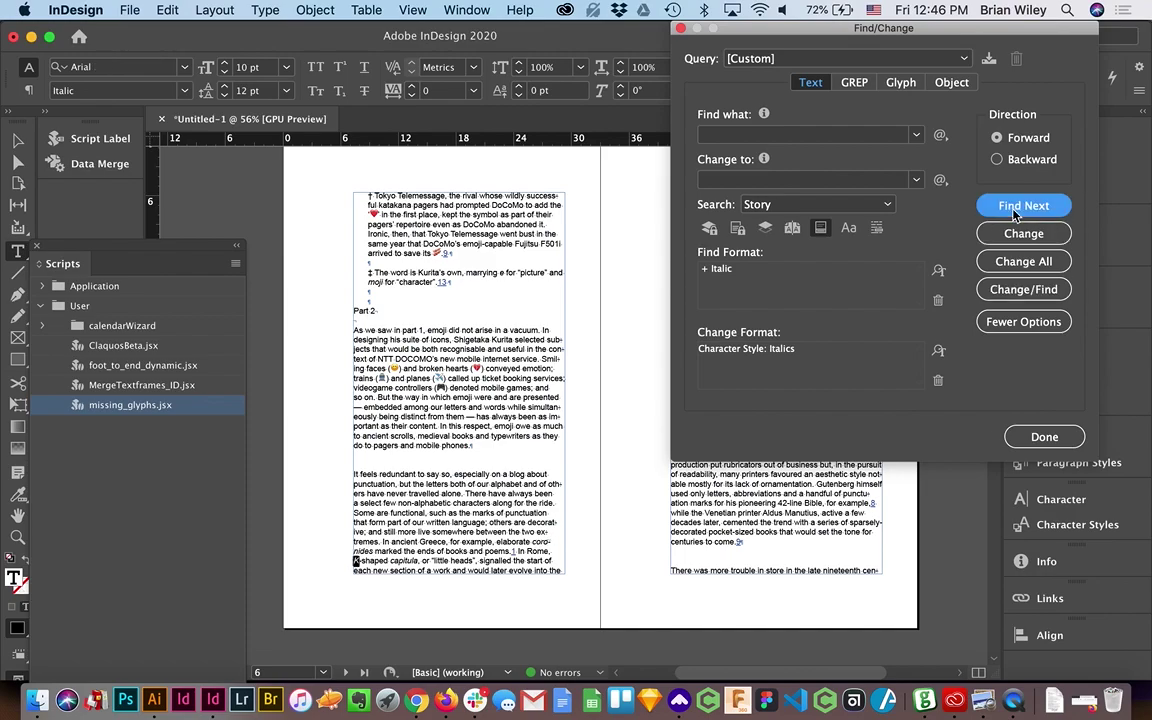
left_click(1012, 263)
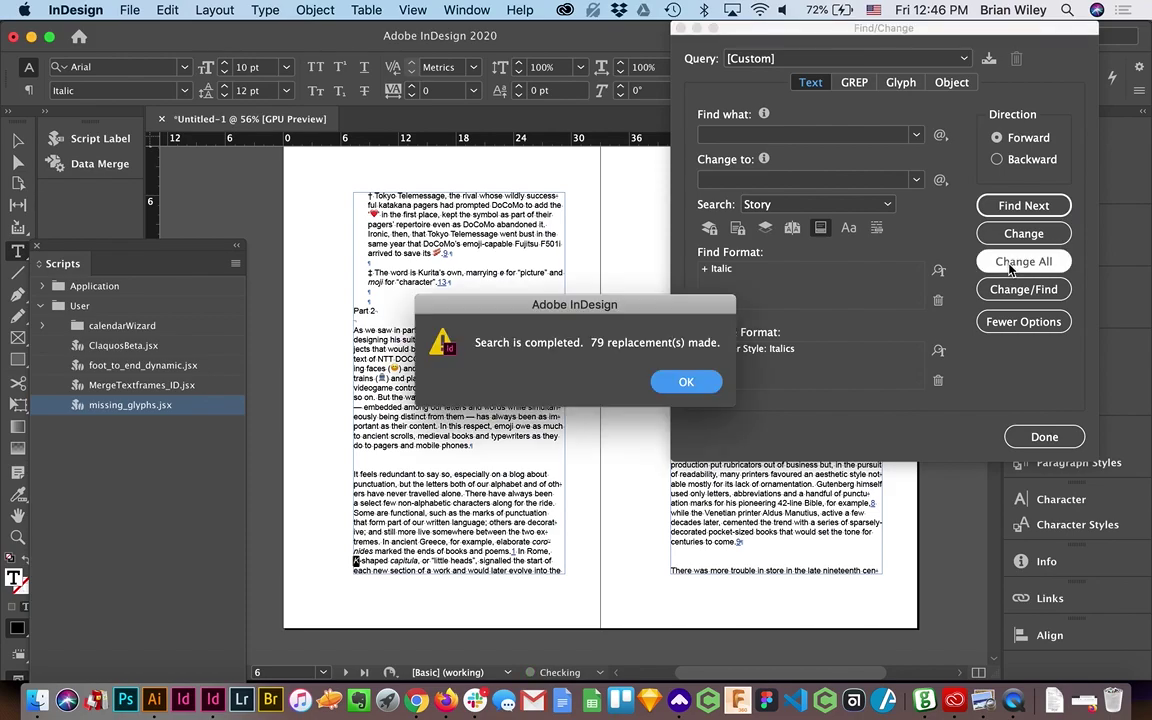
left_click(686, 384)
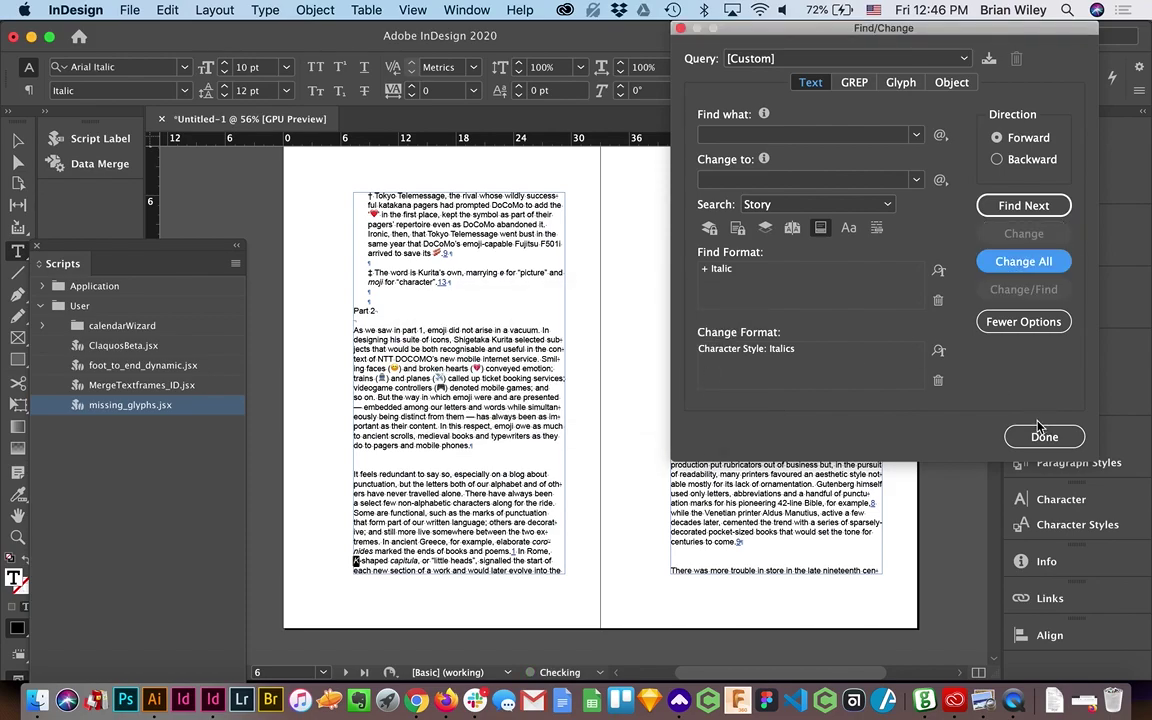